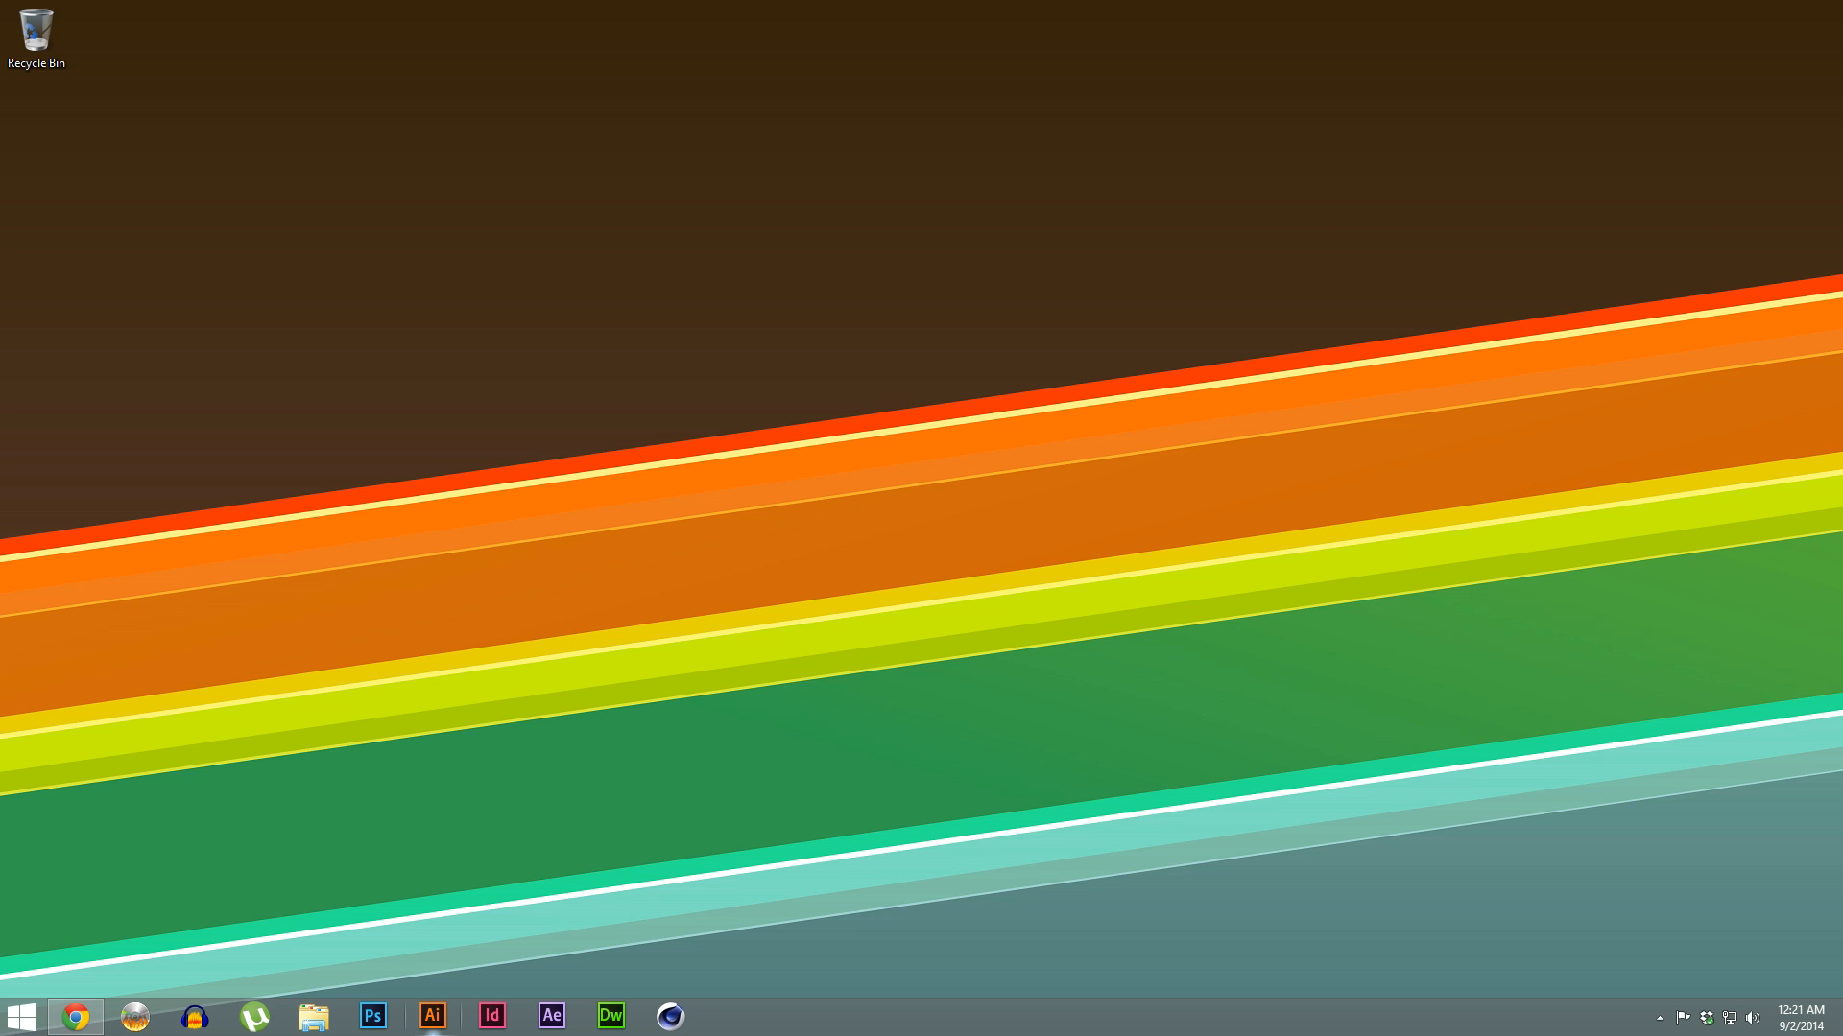
- Switch to Illustrator, close the floating Pathfinder panel group and reset the Essentials workspace
{"action": "left_click", "coordinate": [431, 1015]}
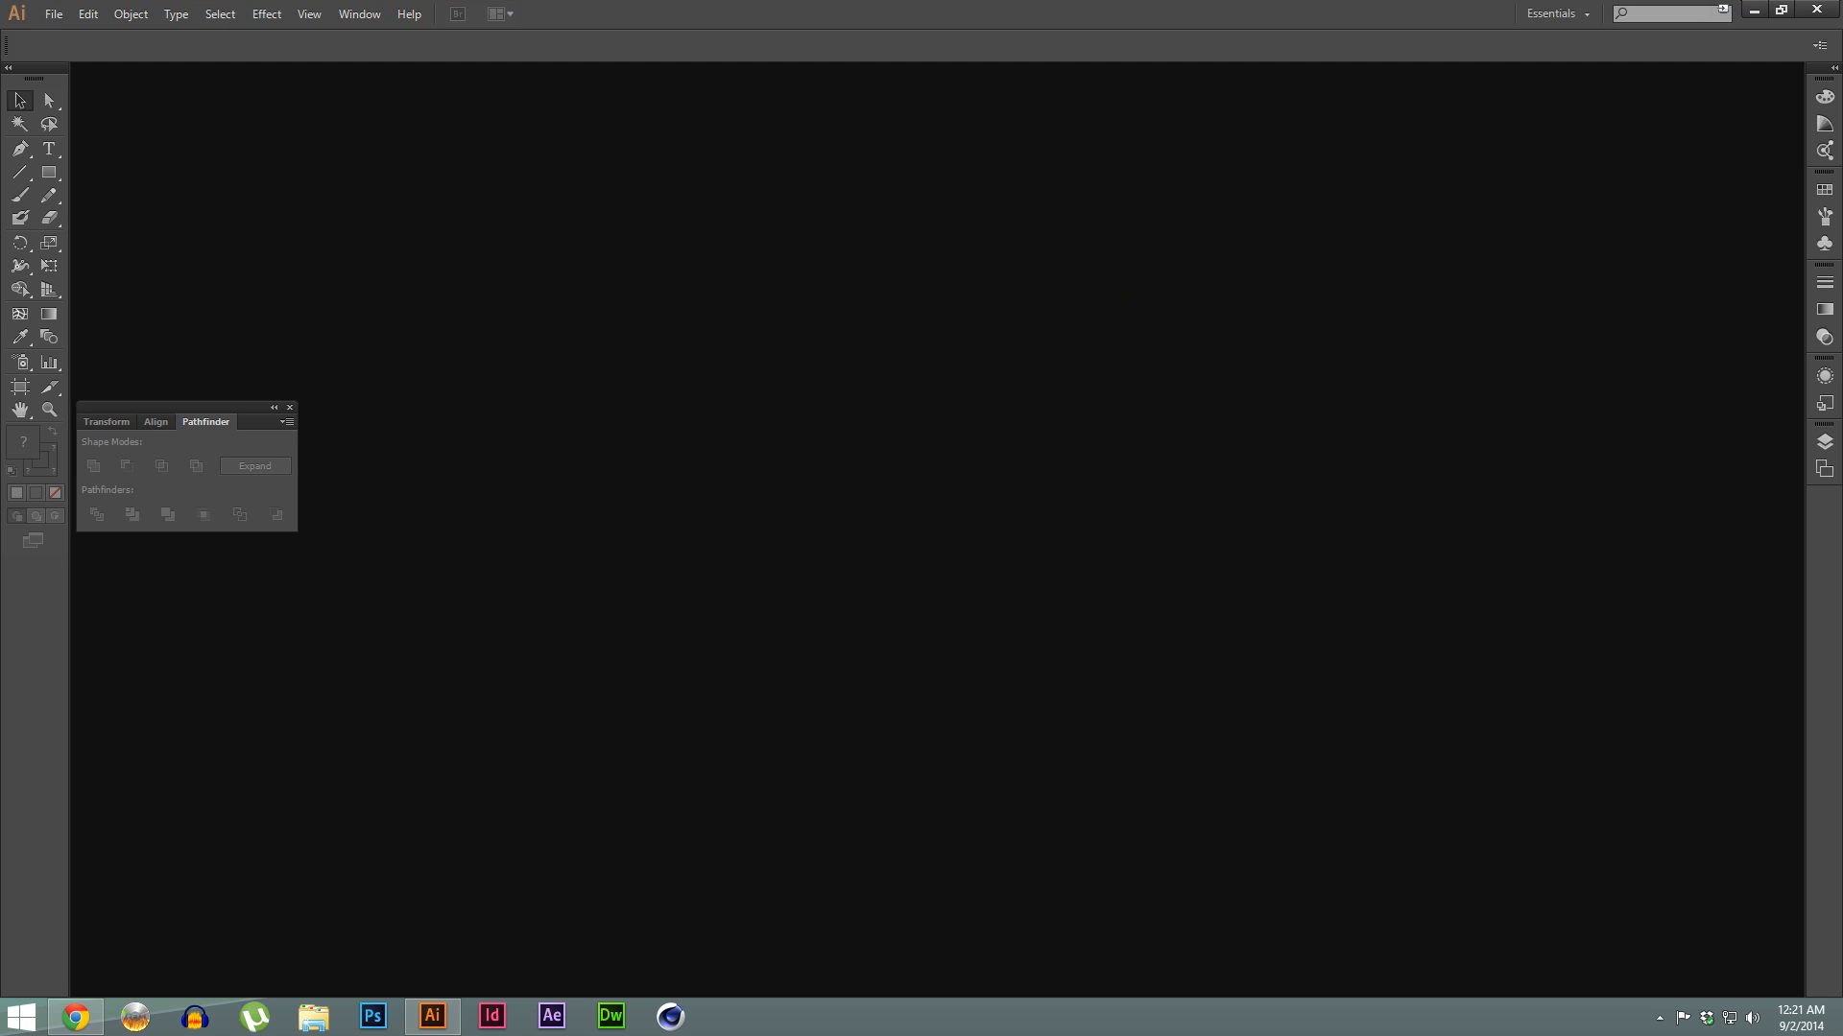
{"action": "left_click", "coordinate": [290, 408]}
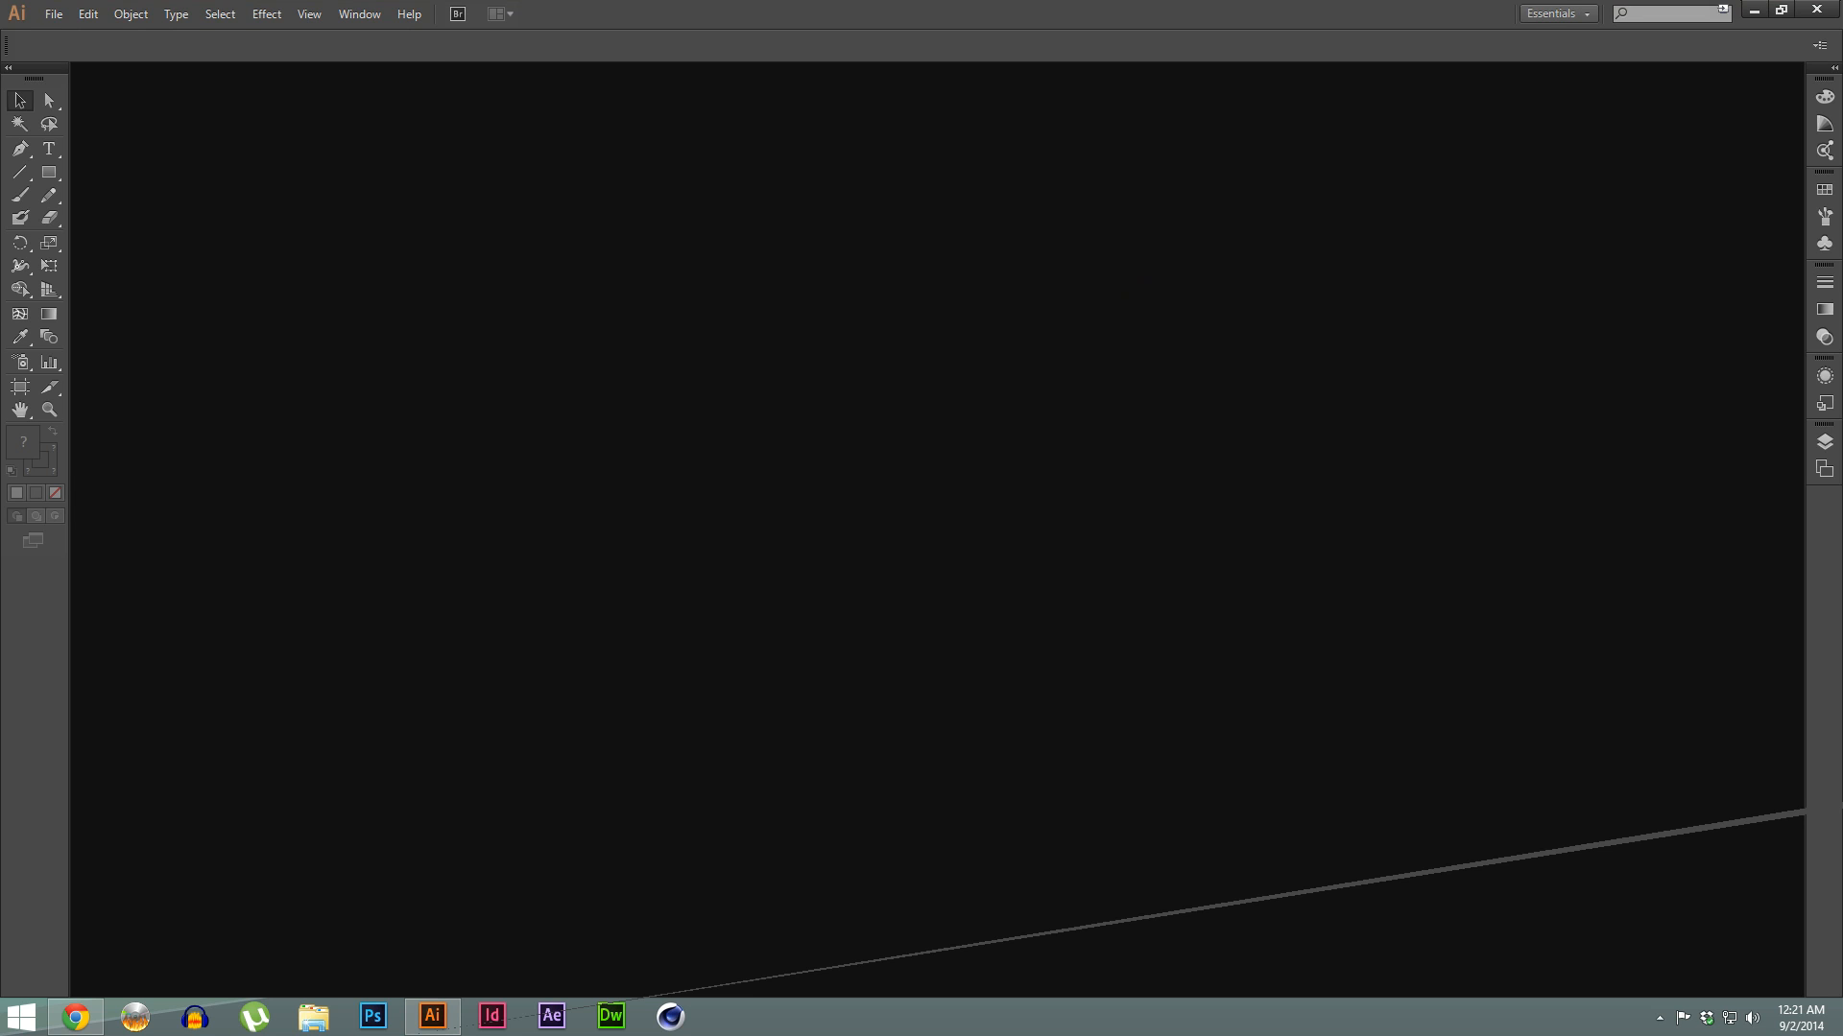
{"action": "left_click", "coordinate": [1559, 13]}
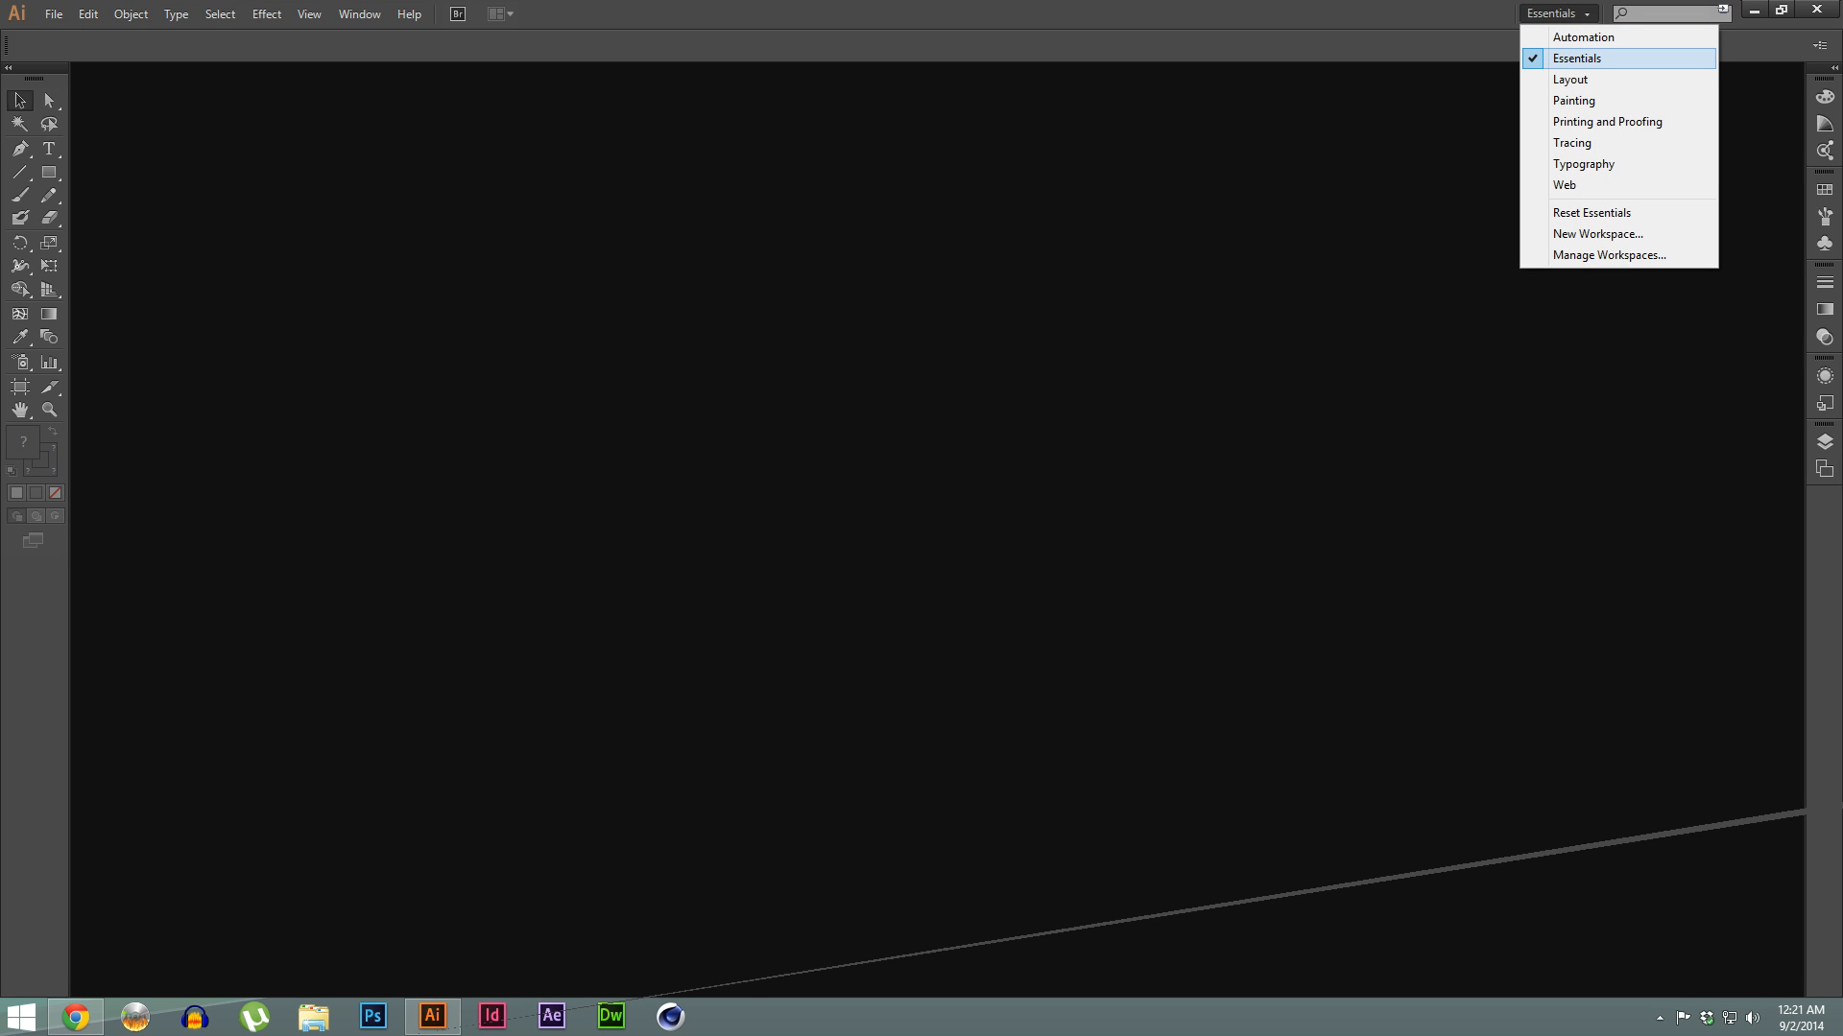
{"action": "left_click", "coordinate": [1591, 212]}
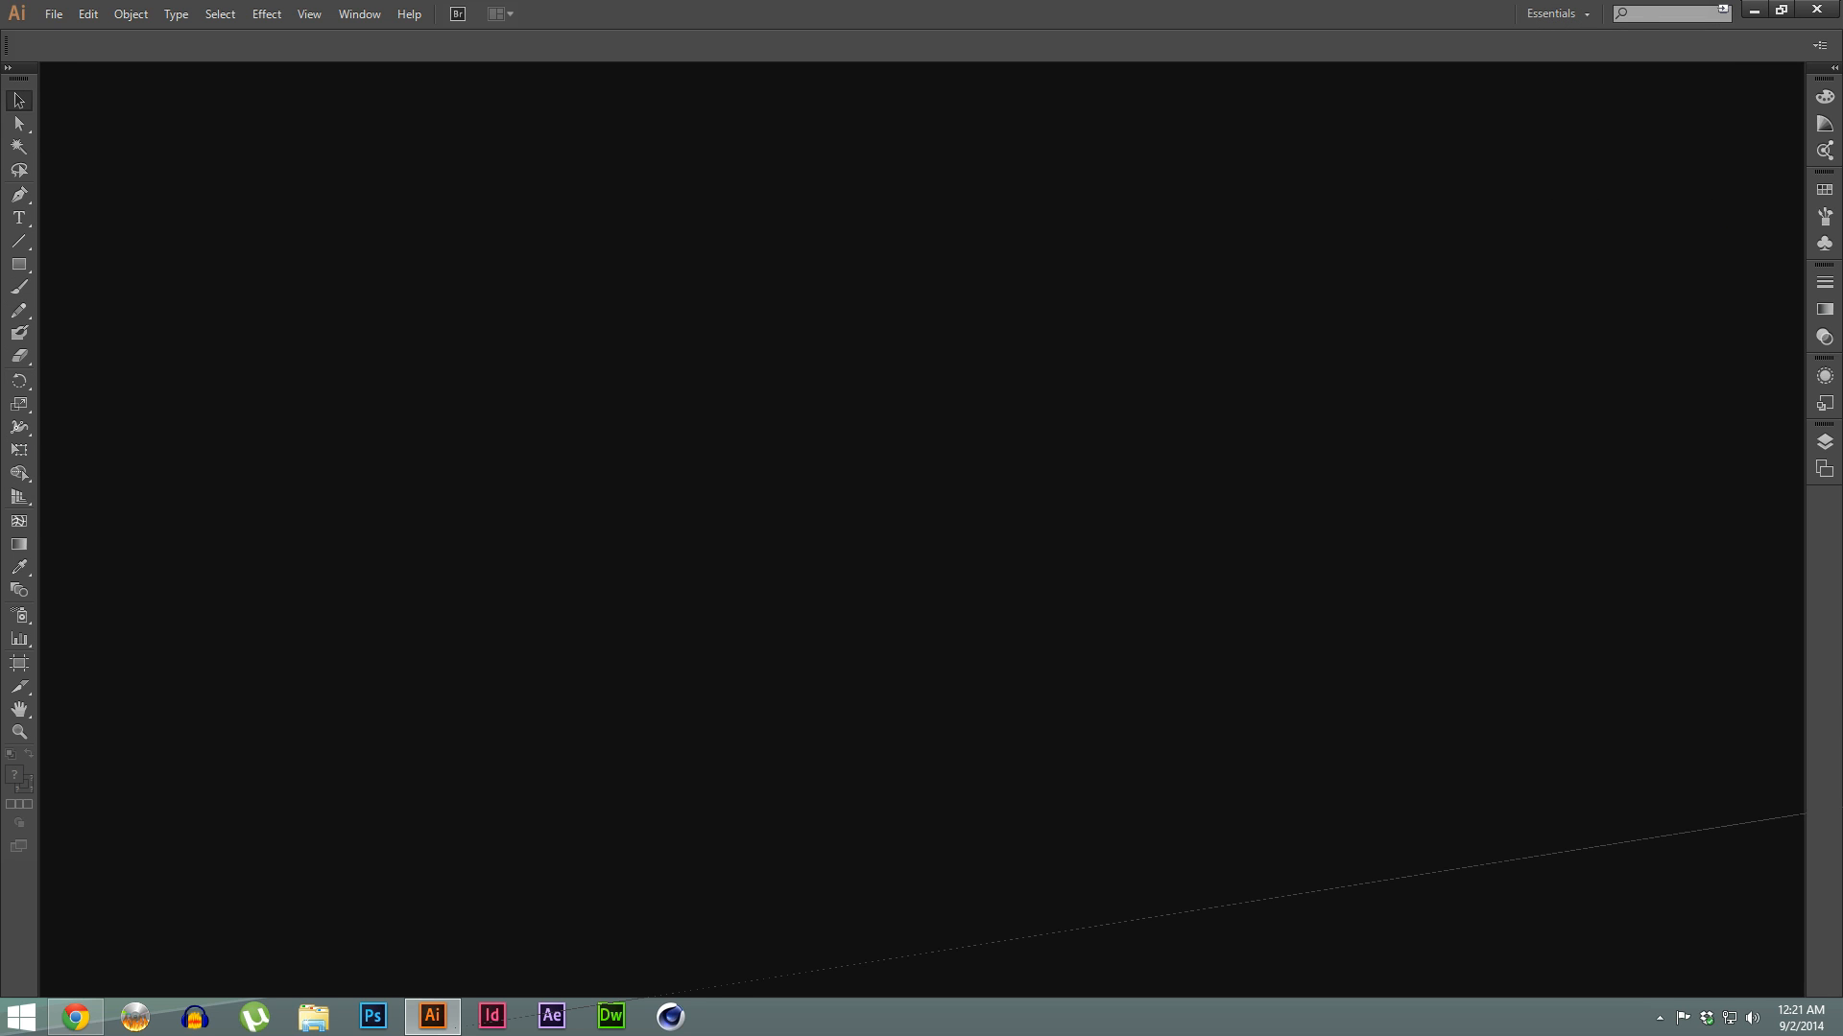
{"action": "left_click", "coordinate": [1834, 68]}
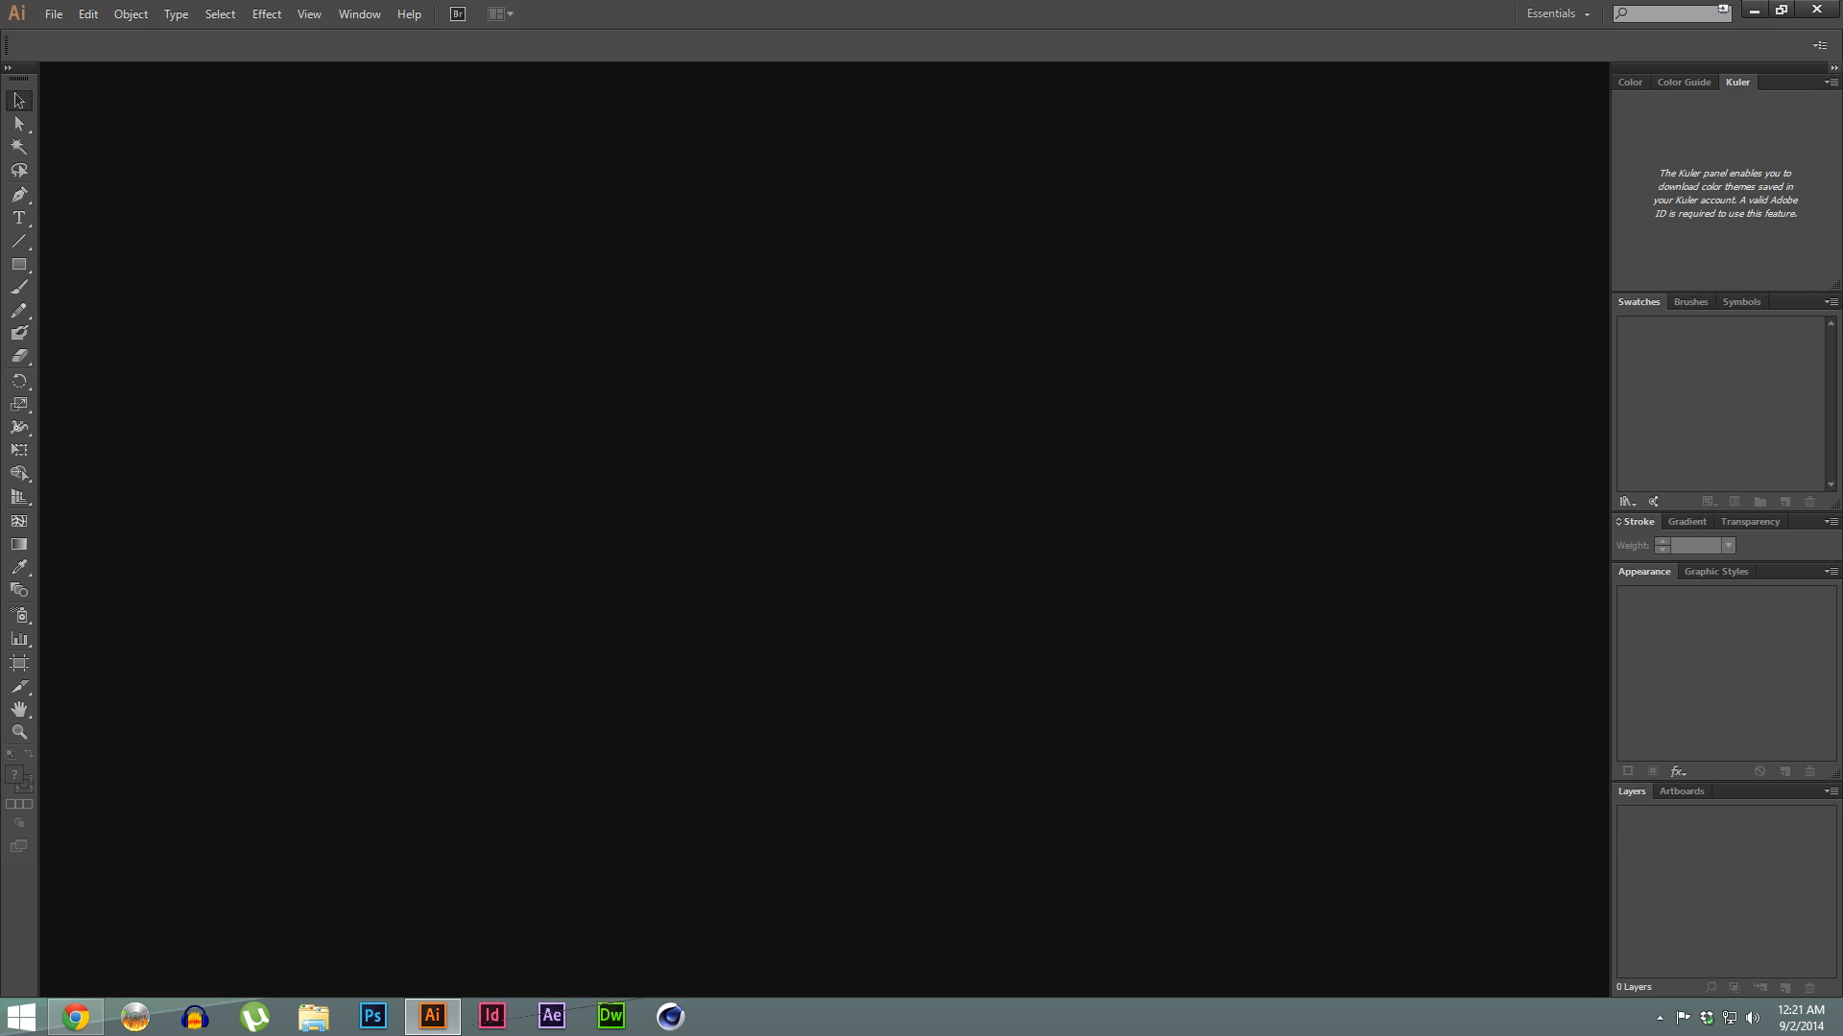
{"action": "left_click", "coordinate": [1834, 68]}
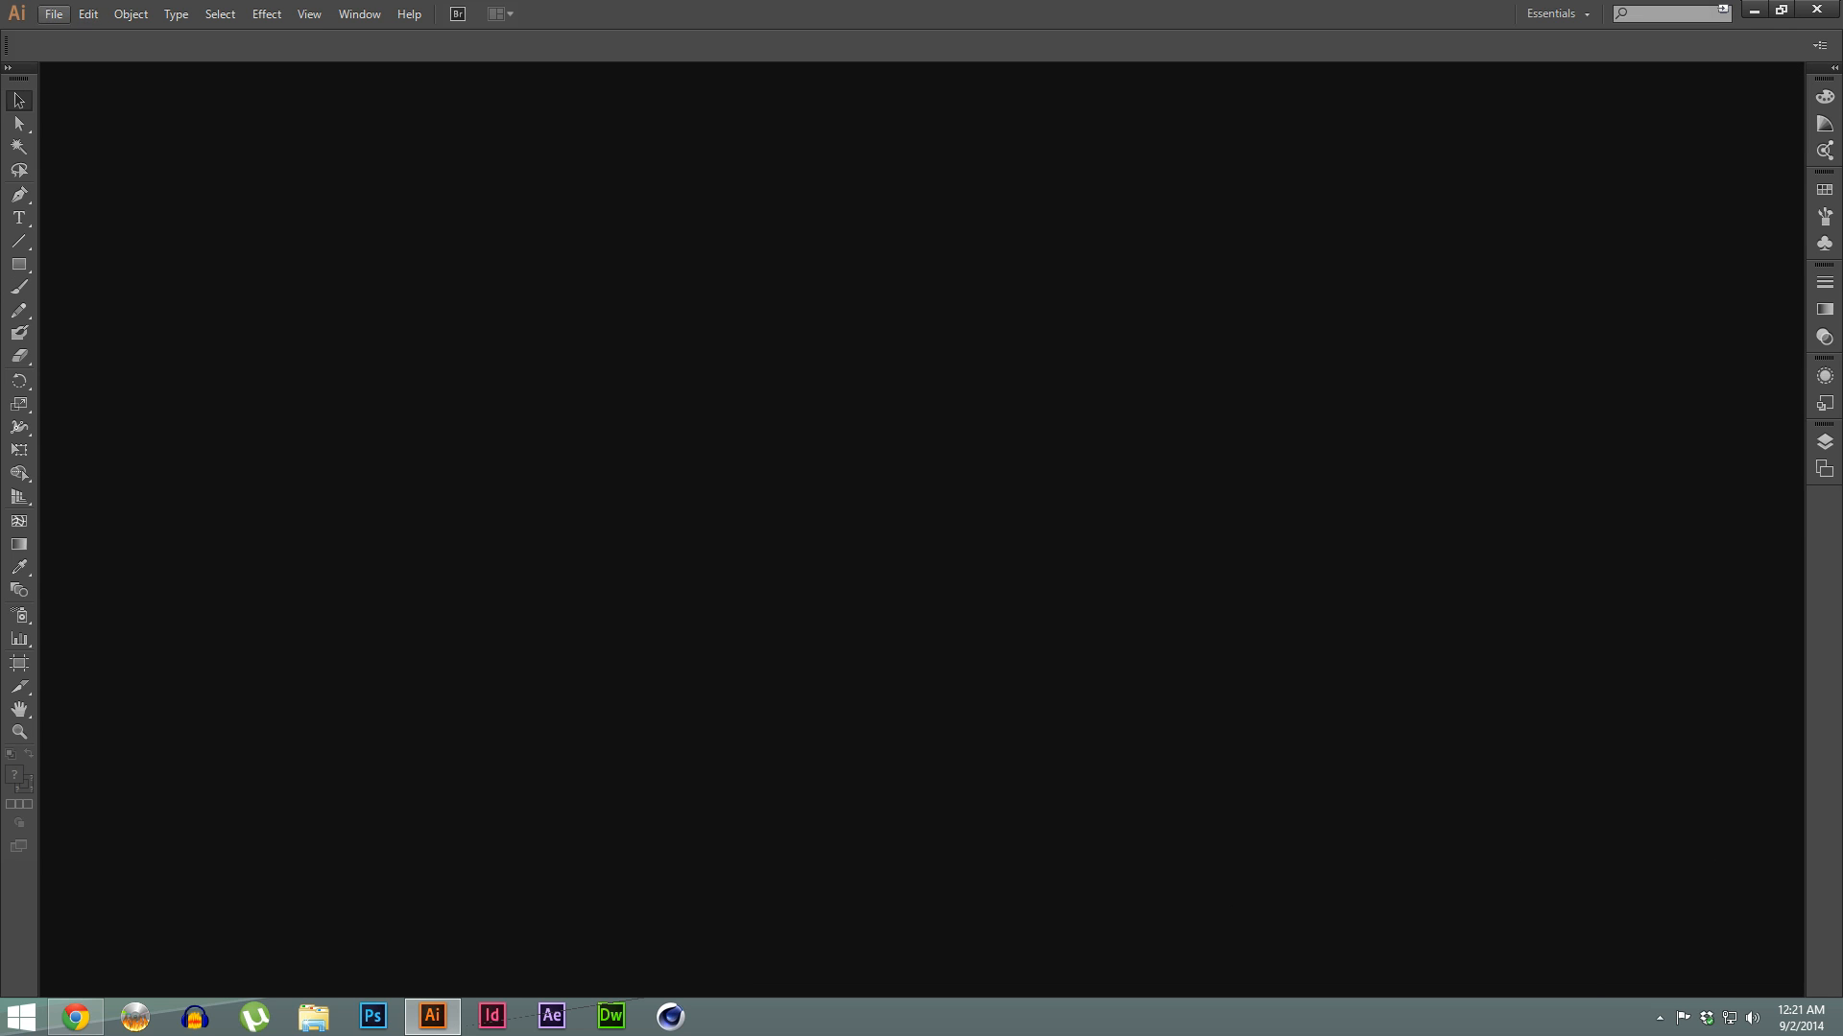
- Create a new 1920 x 1080 px document with one artboard
{"action": "left_click", "coordinate": [53, 13]}
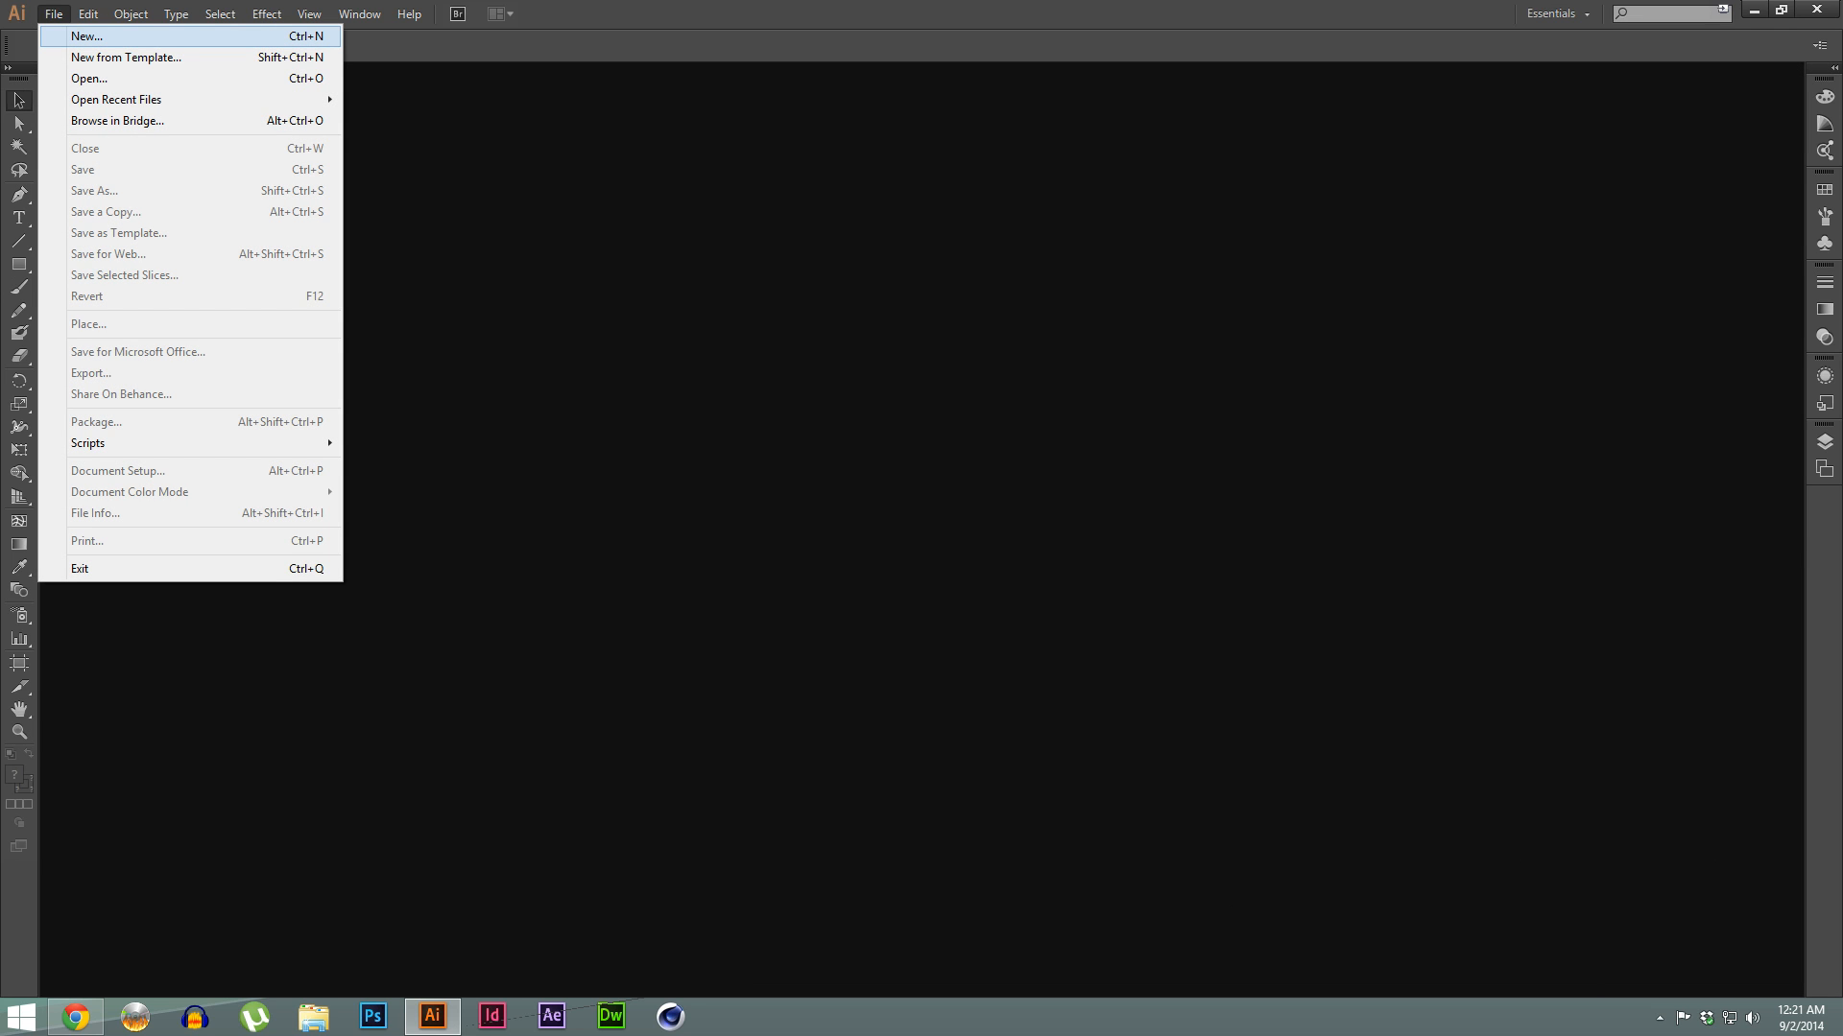
{"action": "key", "text": "Return"}
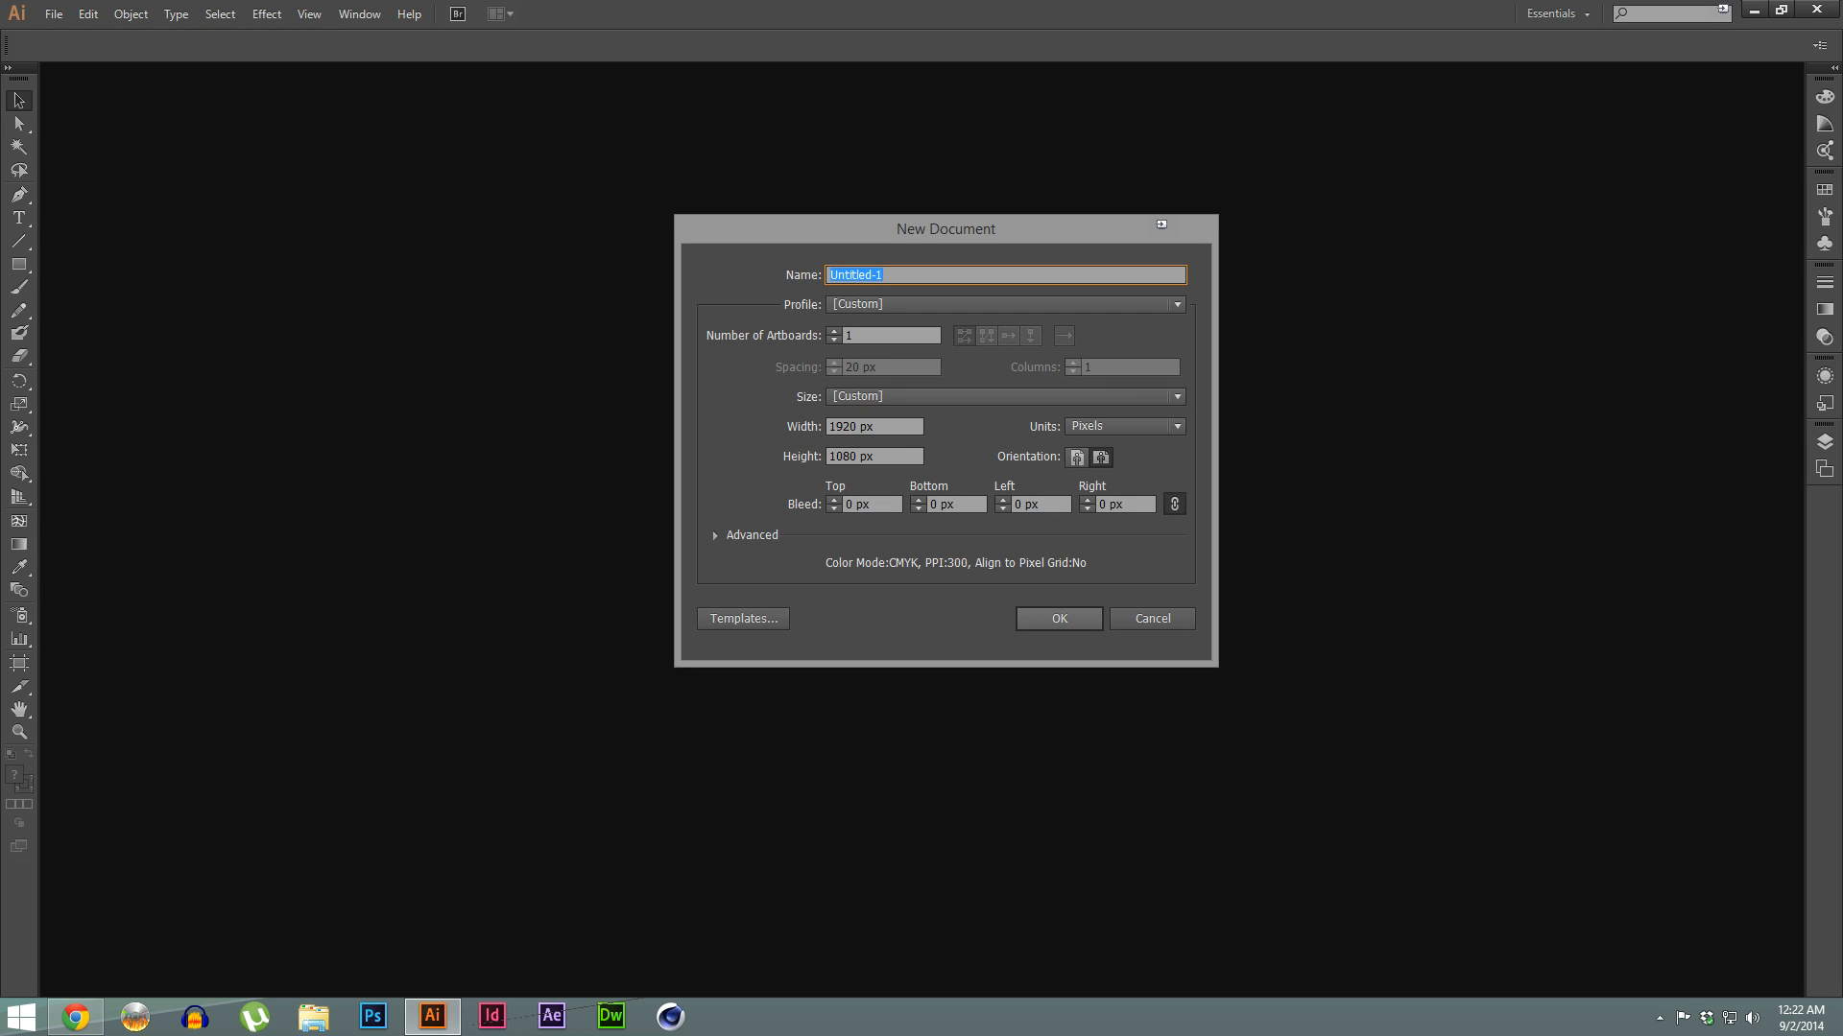
{"action": "key", "text": "Return"}
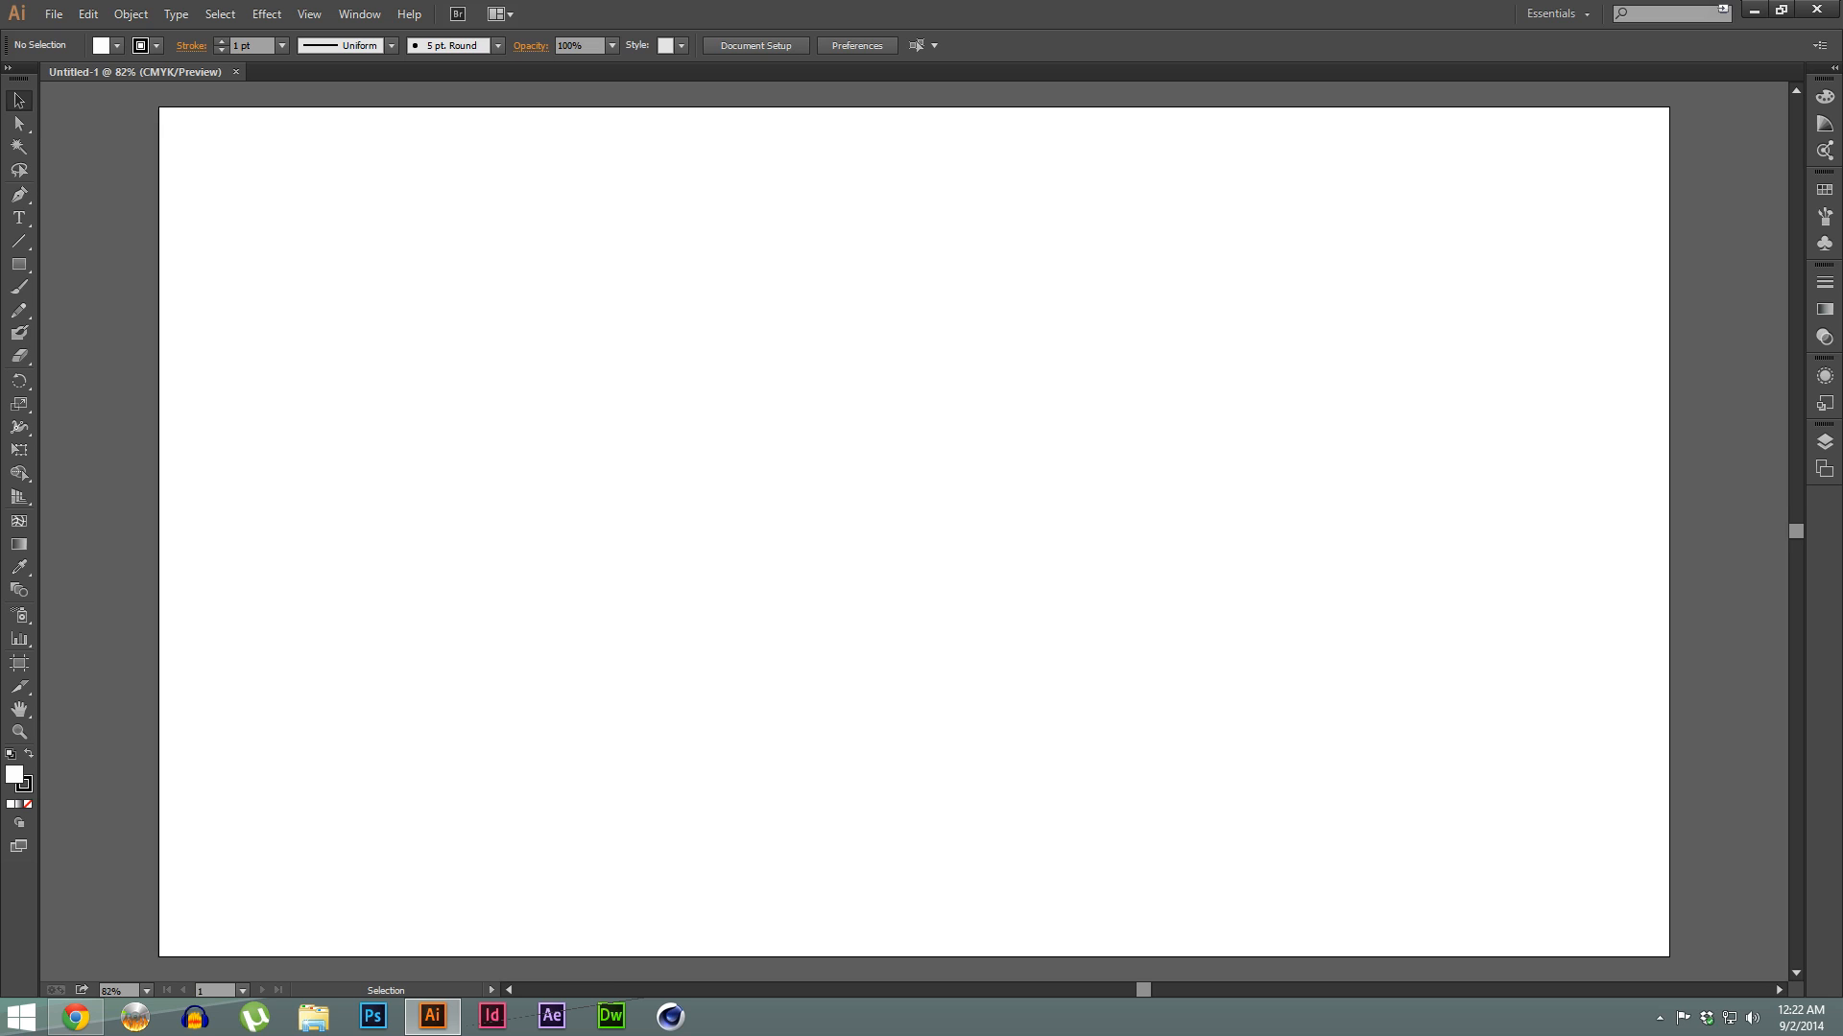
- Draw a circle about 614 px in diameter with the Ellipse tool and move it near the middle of the artboard
{"action": "scroll", "coordinate": [914, 531], "scroll_direction": "down", "scroll_amount": 1}
{"action": "scroll", "coordinate": [914, 532], "scroll_direction": "up", "scroll_amount": 1}
{"action": "scroll", "coordinate": [913, 531], "scroll_direction": "up", "scroll_amount": 2}
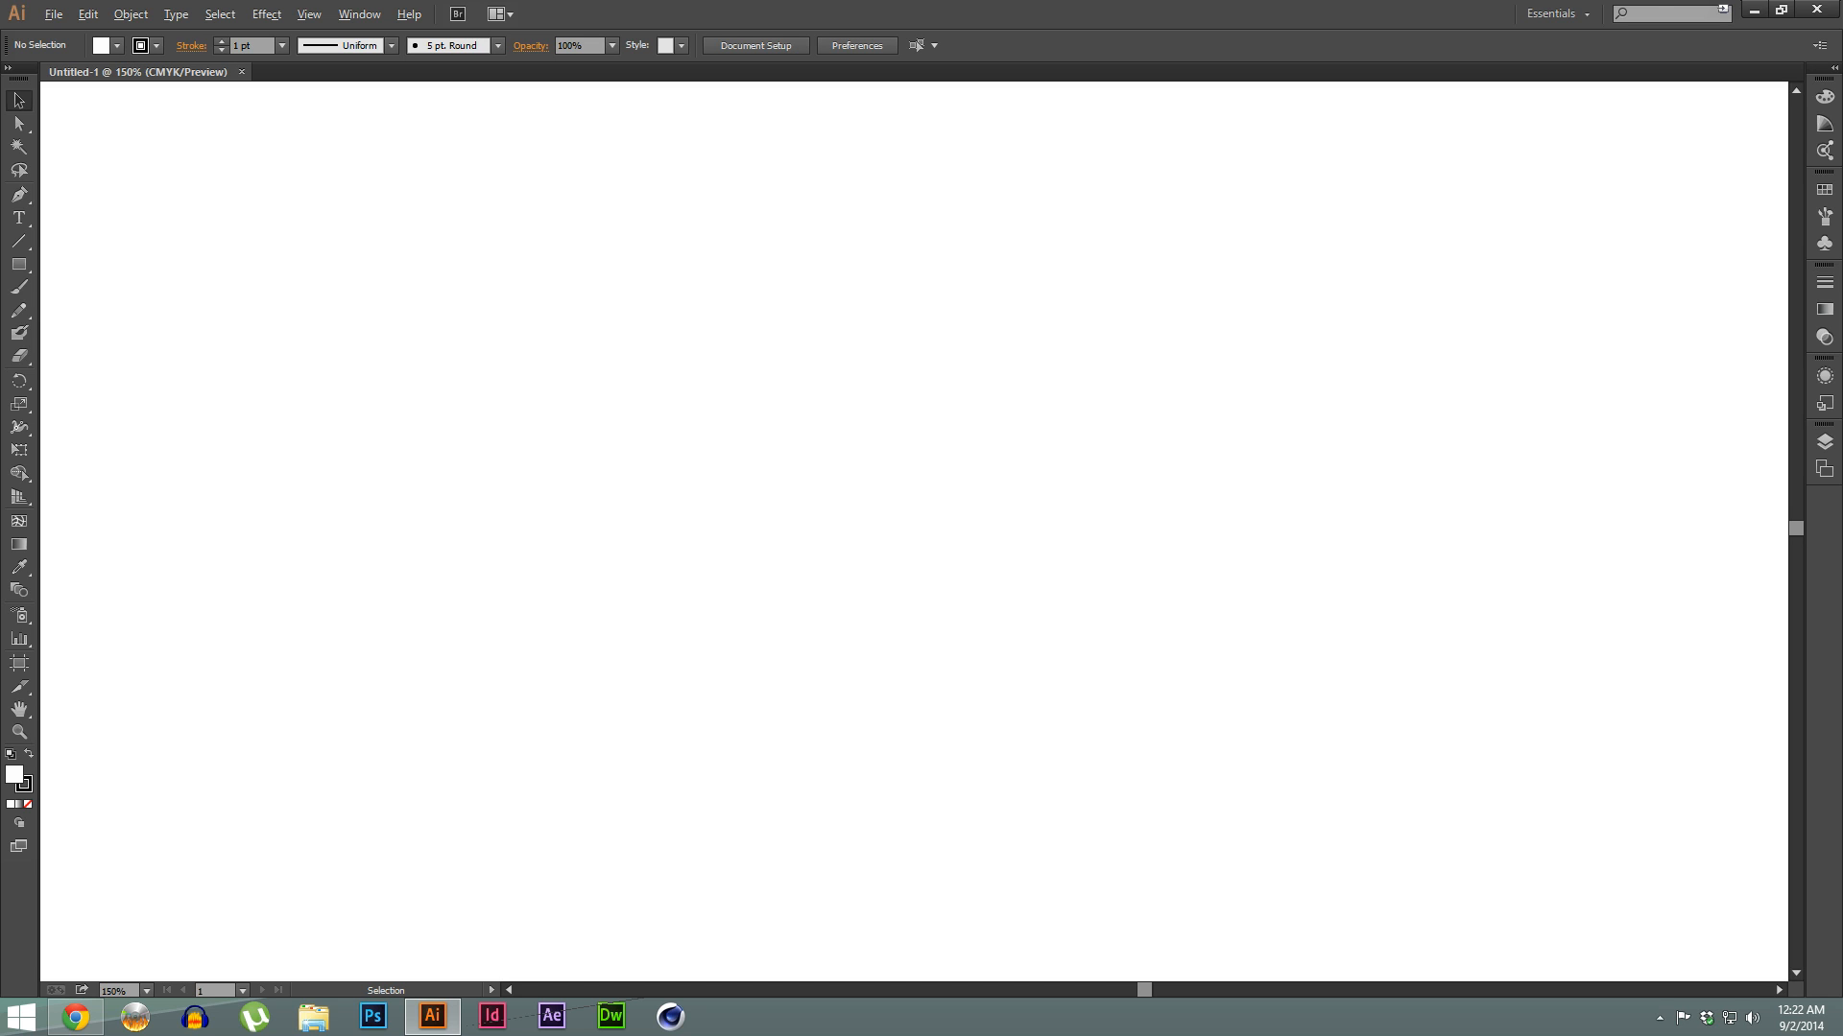
{"action": "scroll", "coordinate": [913, 531], "scroll_direction": "down", "scroll_amount": 2}
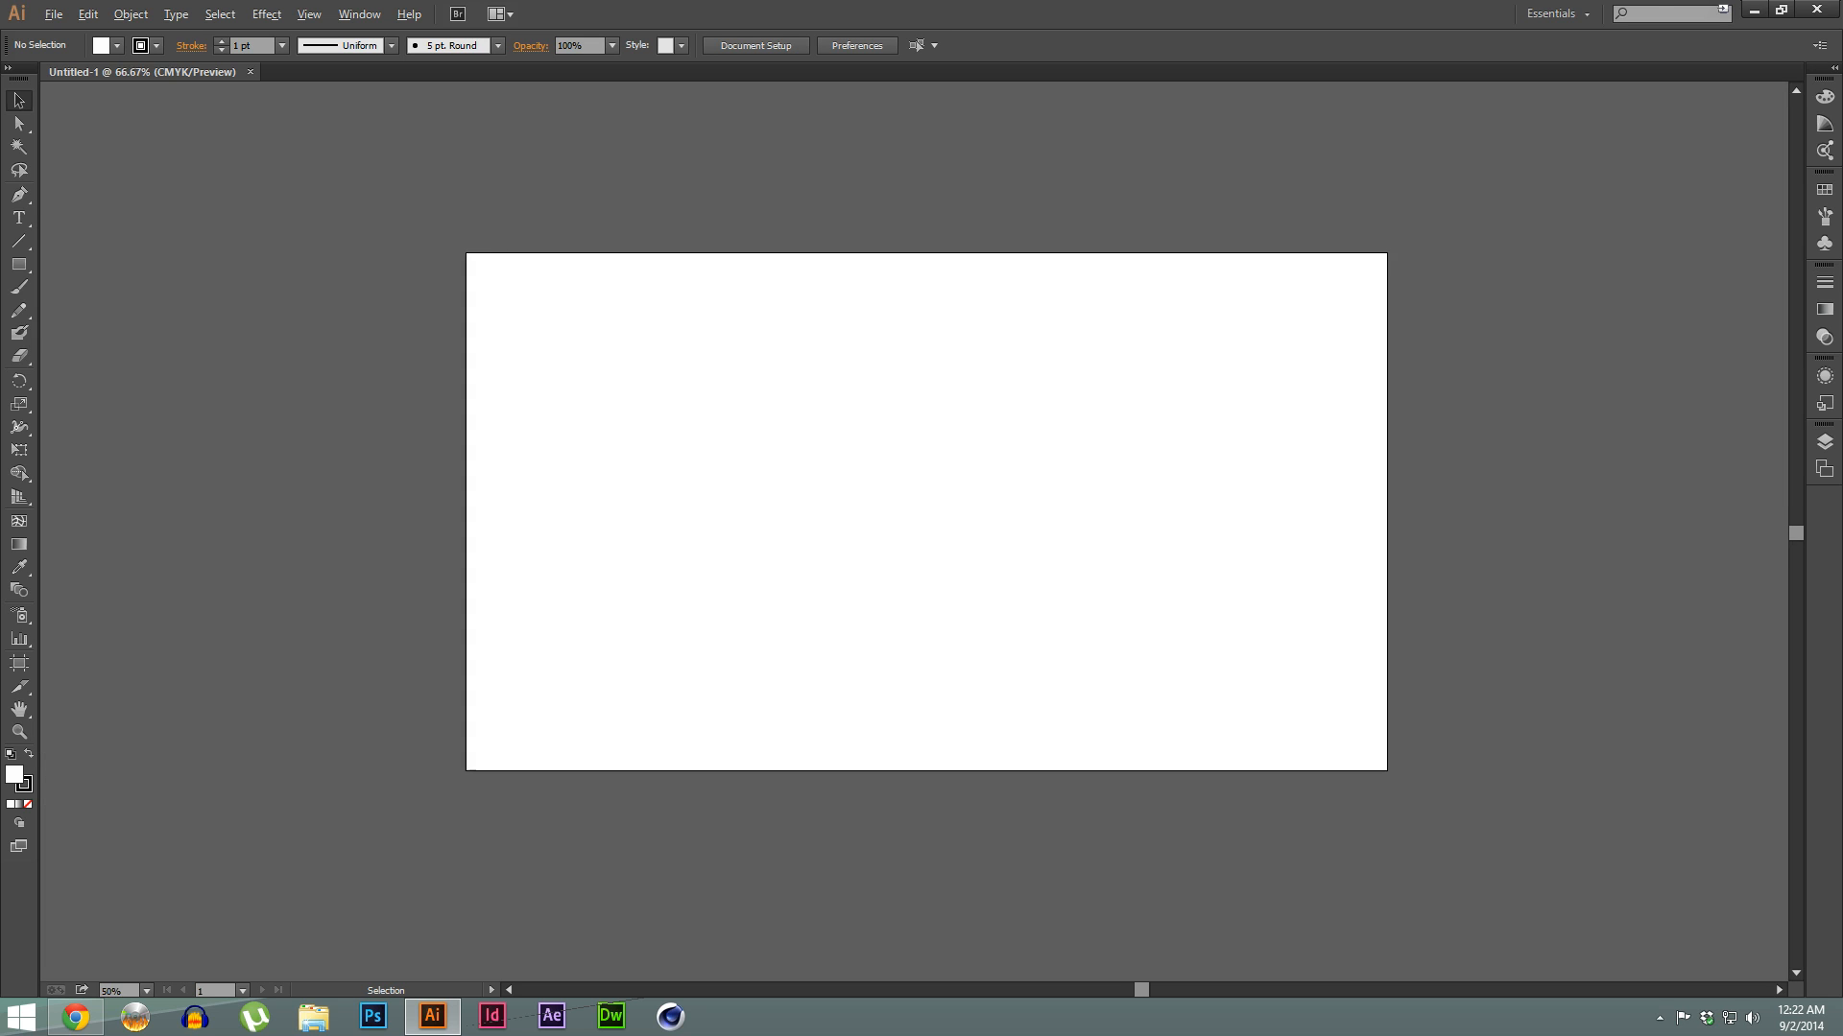
{"action": "scroll", "coordinate": [914, 532], "scroll_direction": "up", "scroll_amount": 2}
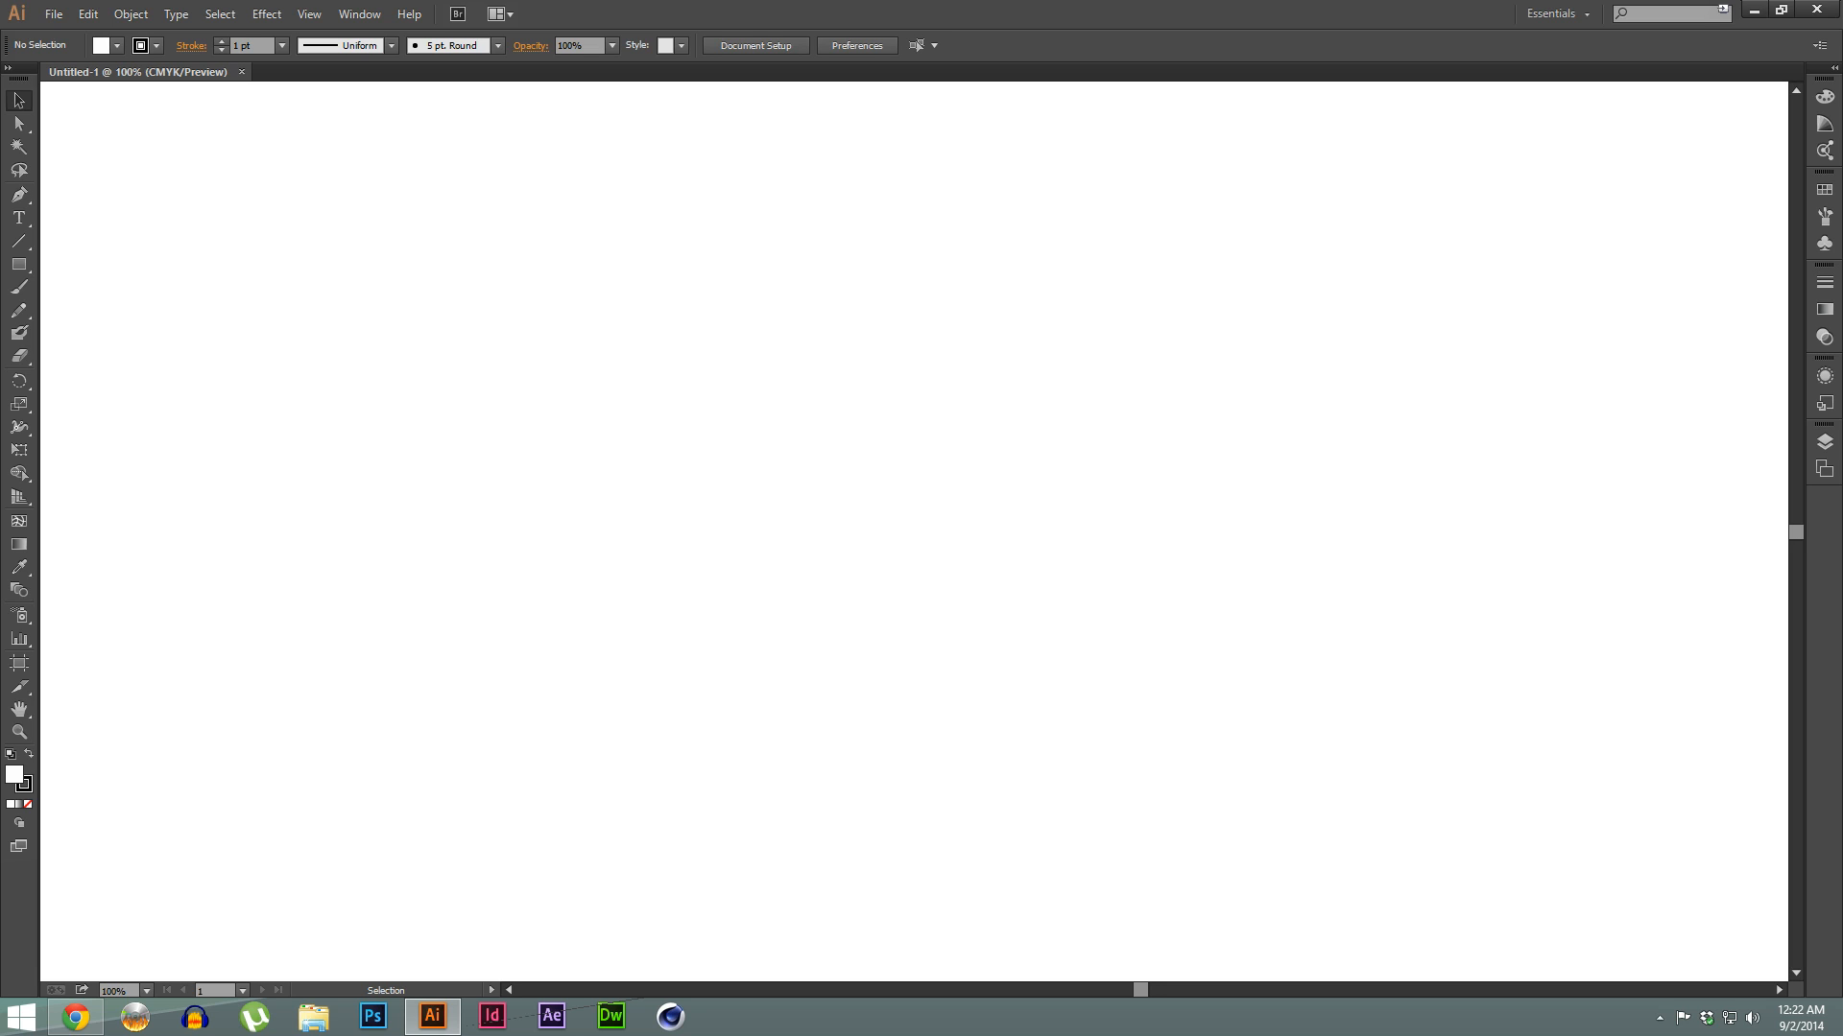
{"action": "key", "text": "m"}
{"action": "left_click", "coordinate": [18, 264]}
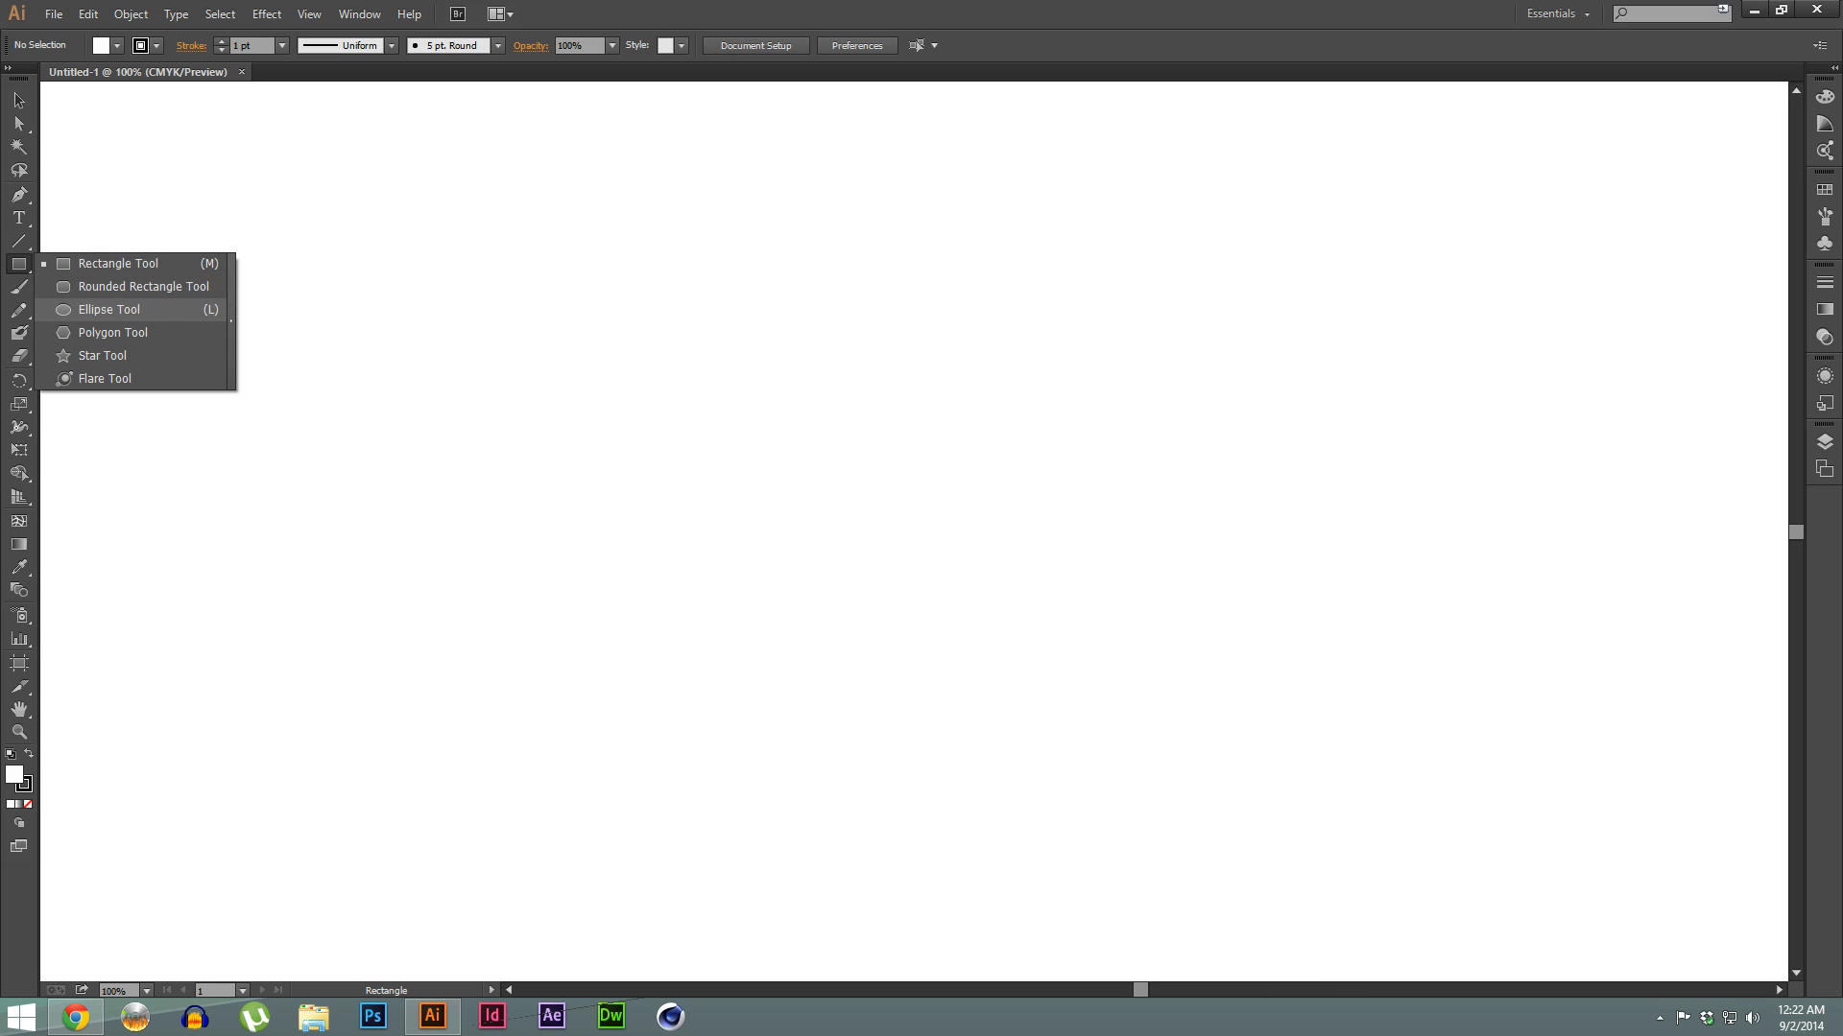
{"action": "left_click", "coordinate": [109, 309]}
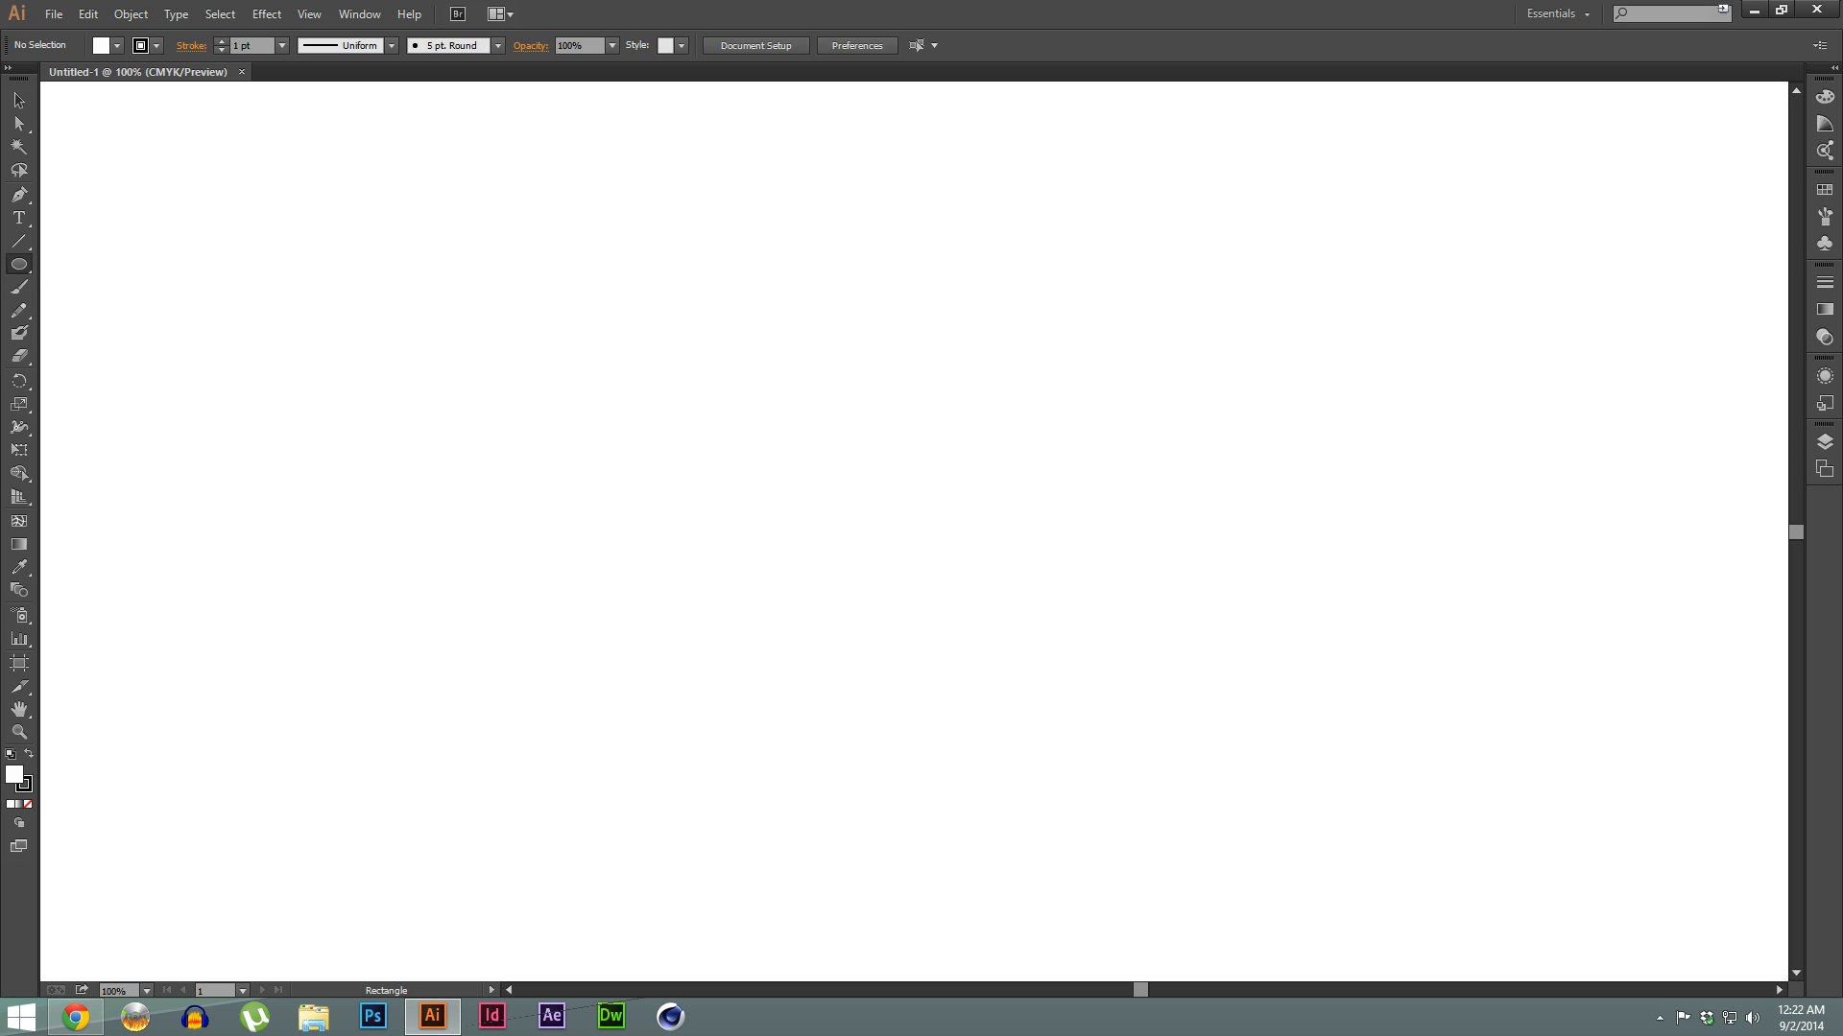
{"action": "left_click_drag", "start_coordinate": [789, 294], "coordinate": [1393, 781]}
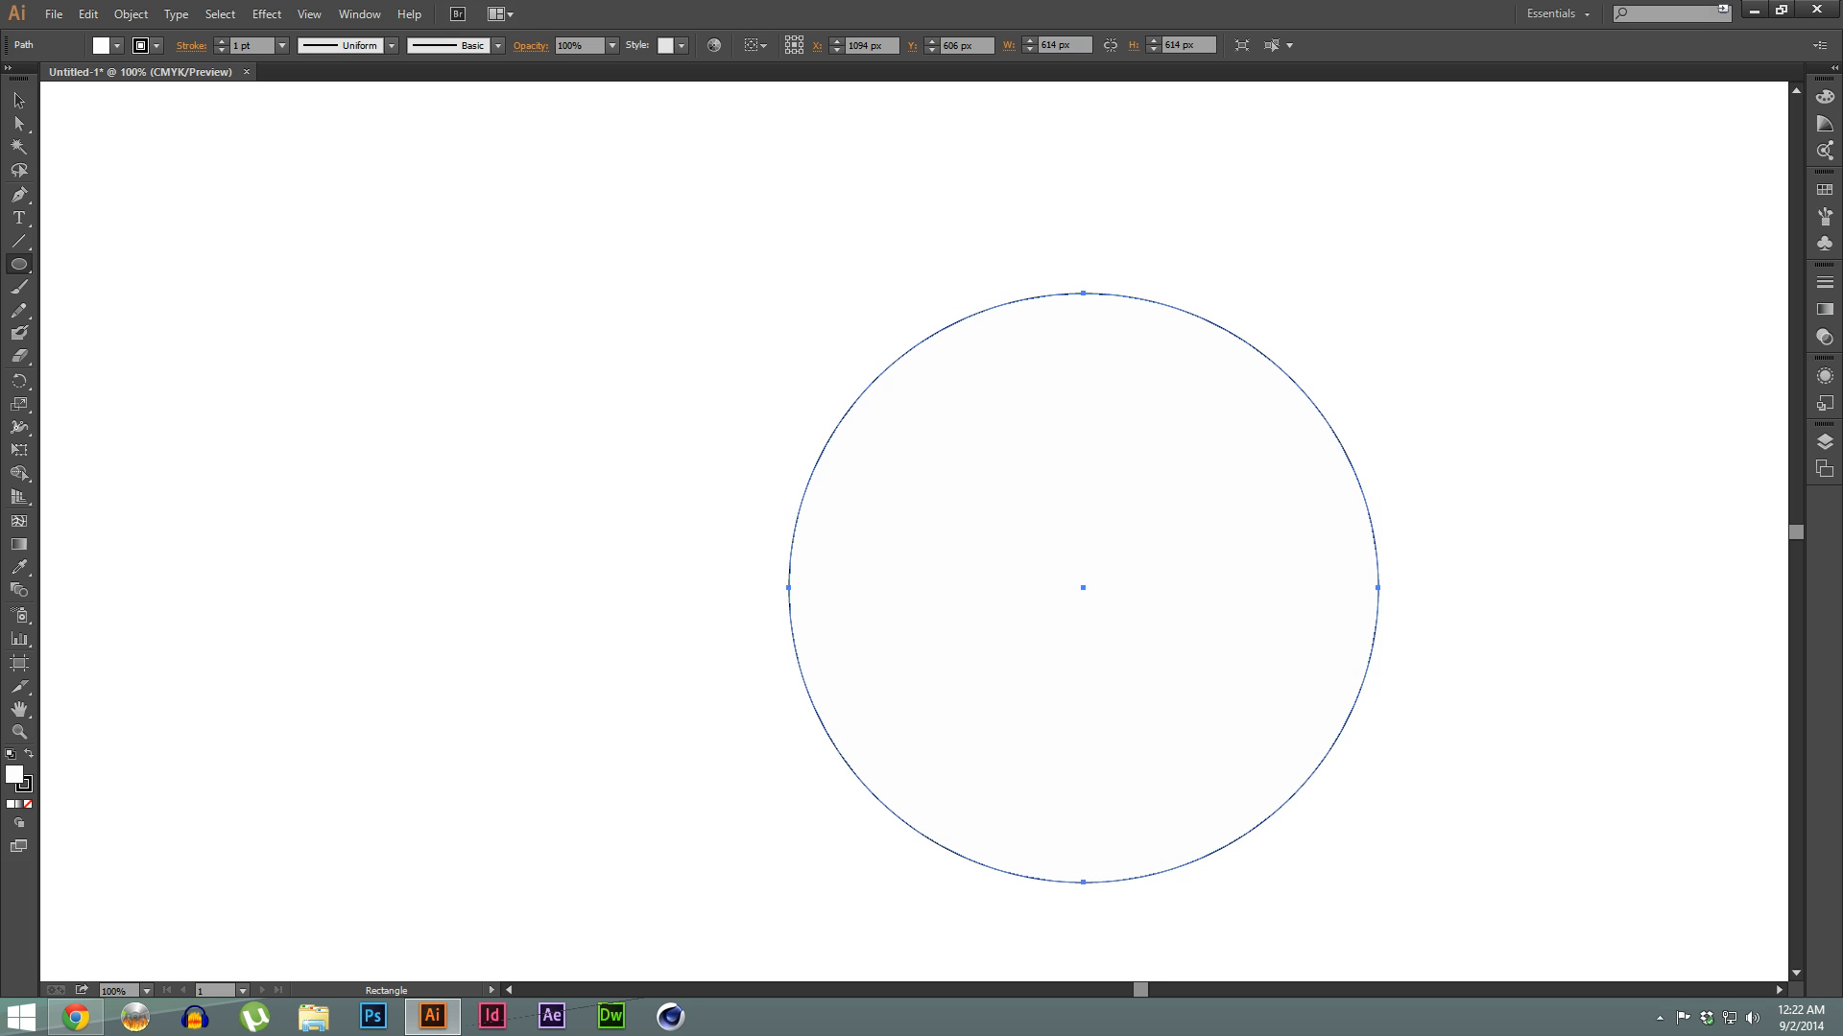
{"action": "key", "text": "v"}
{"action": "left_click_drag", "start_coordinate": [1150, 572], "coordinate": [943, 479]}
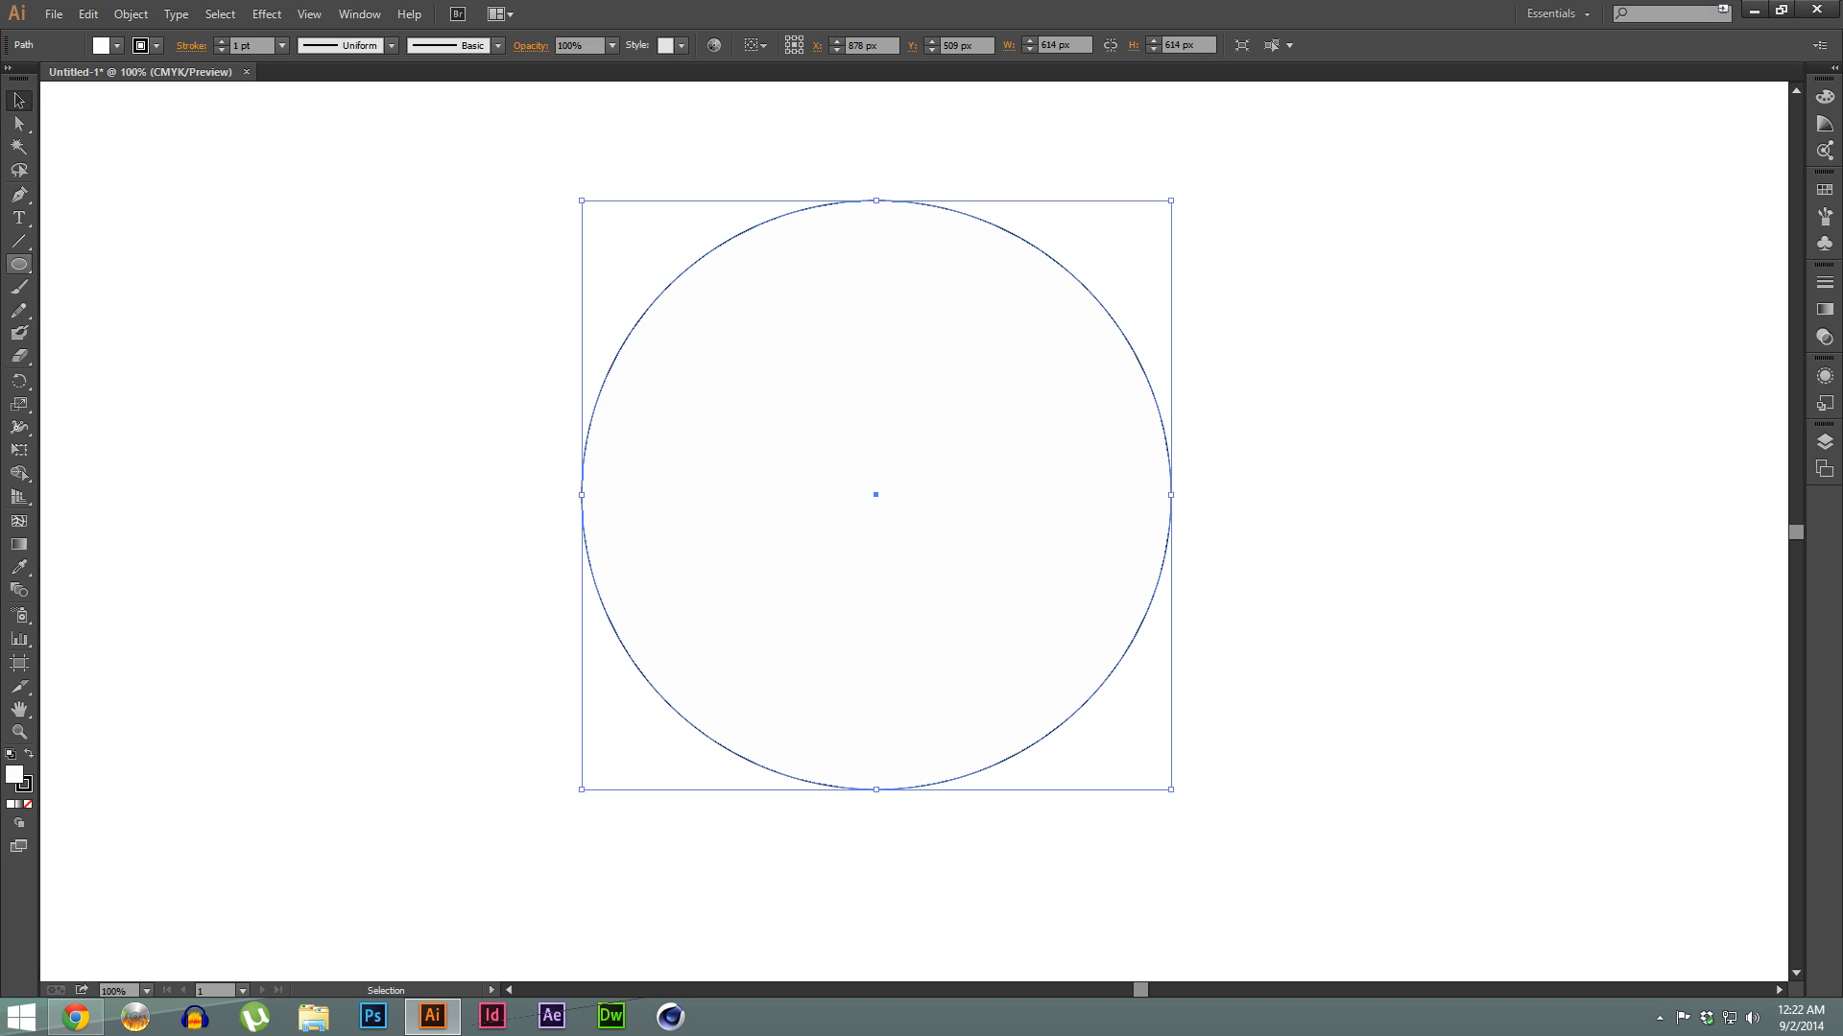
- Draw a wide, thin rectangle about 1109 x 52 px across the upper part of the circle
{"action": "left_click", "coordinate": [19, 264]}
{"action": "left_click", "coordinate": [118, 264]}
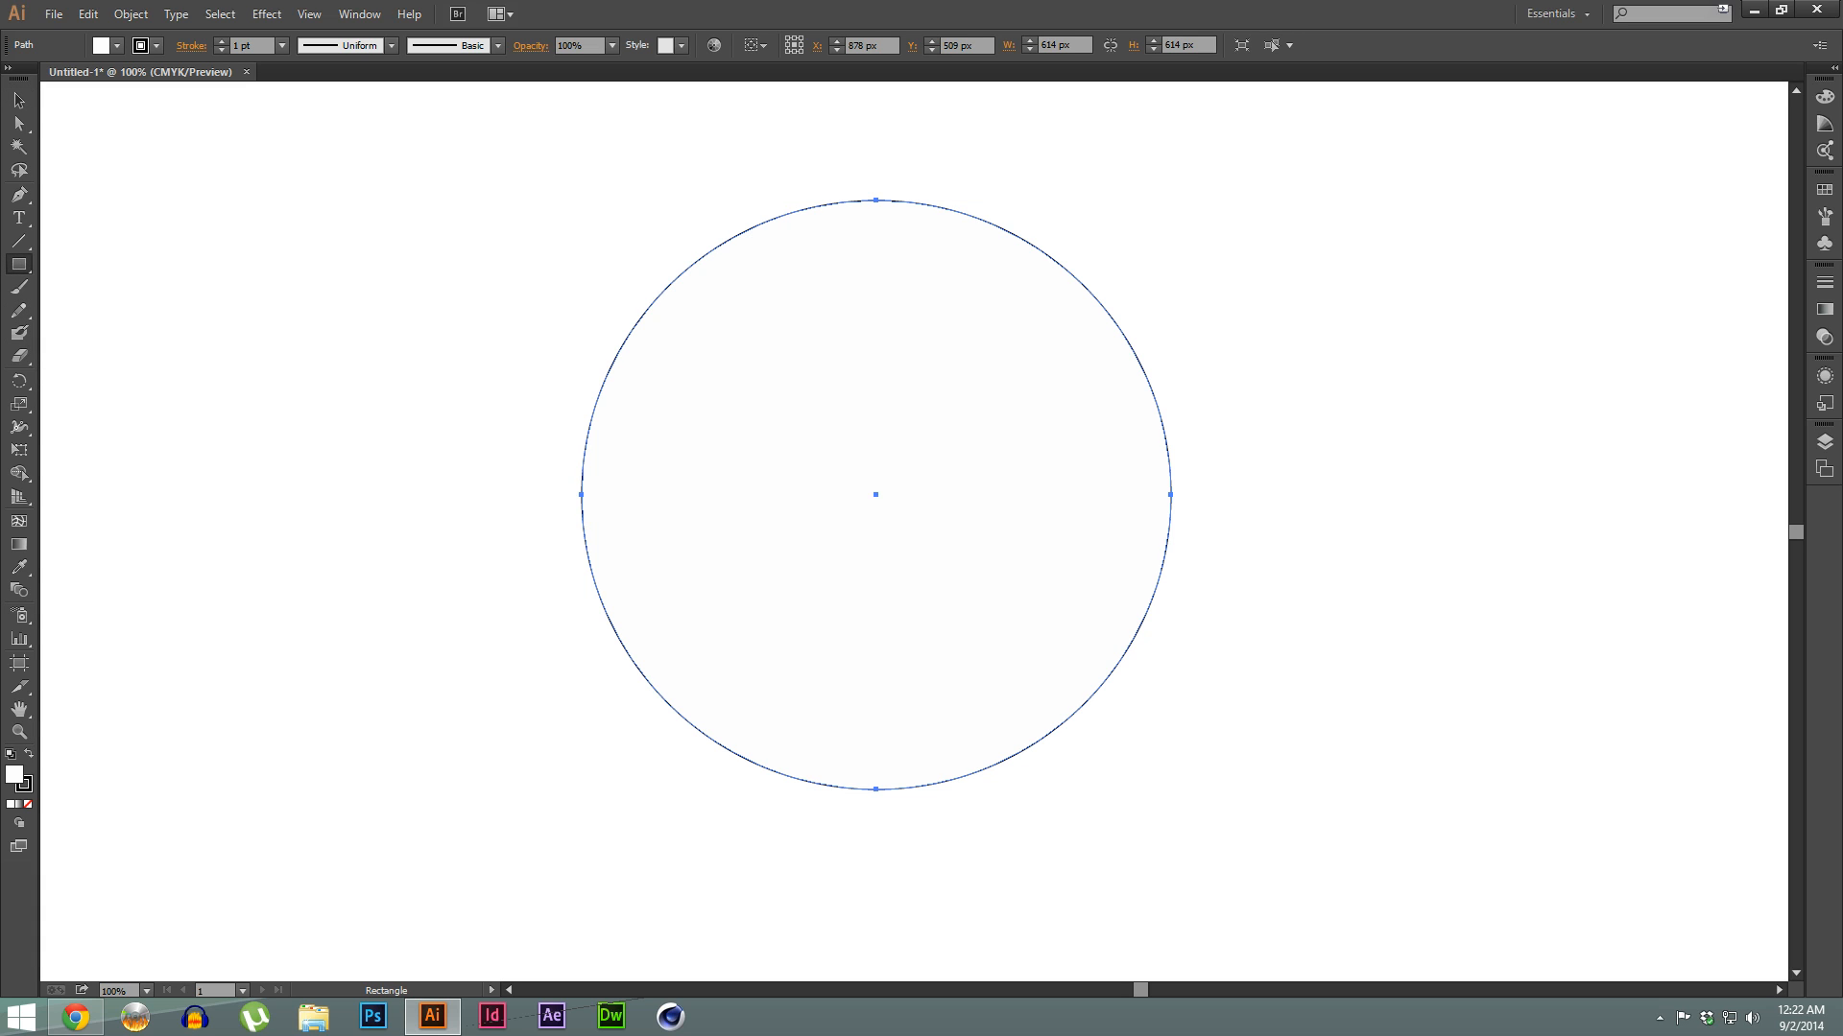
{"action": "left_click_drag", "start_coordinate": [371, 267], "coordinate": [1436, 318]}
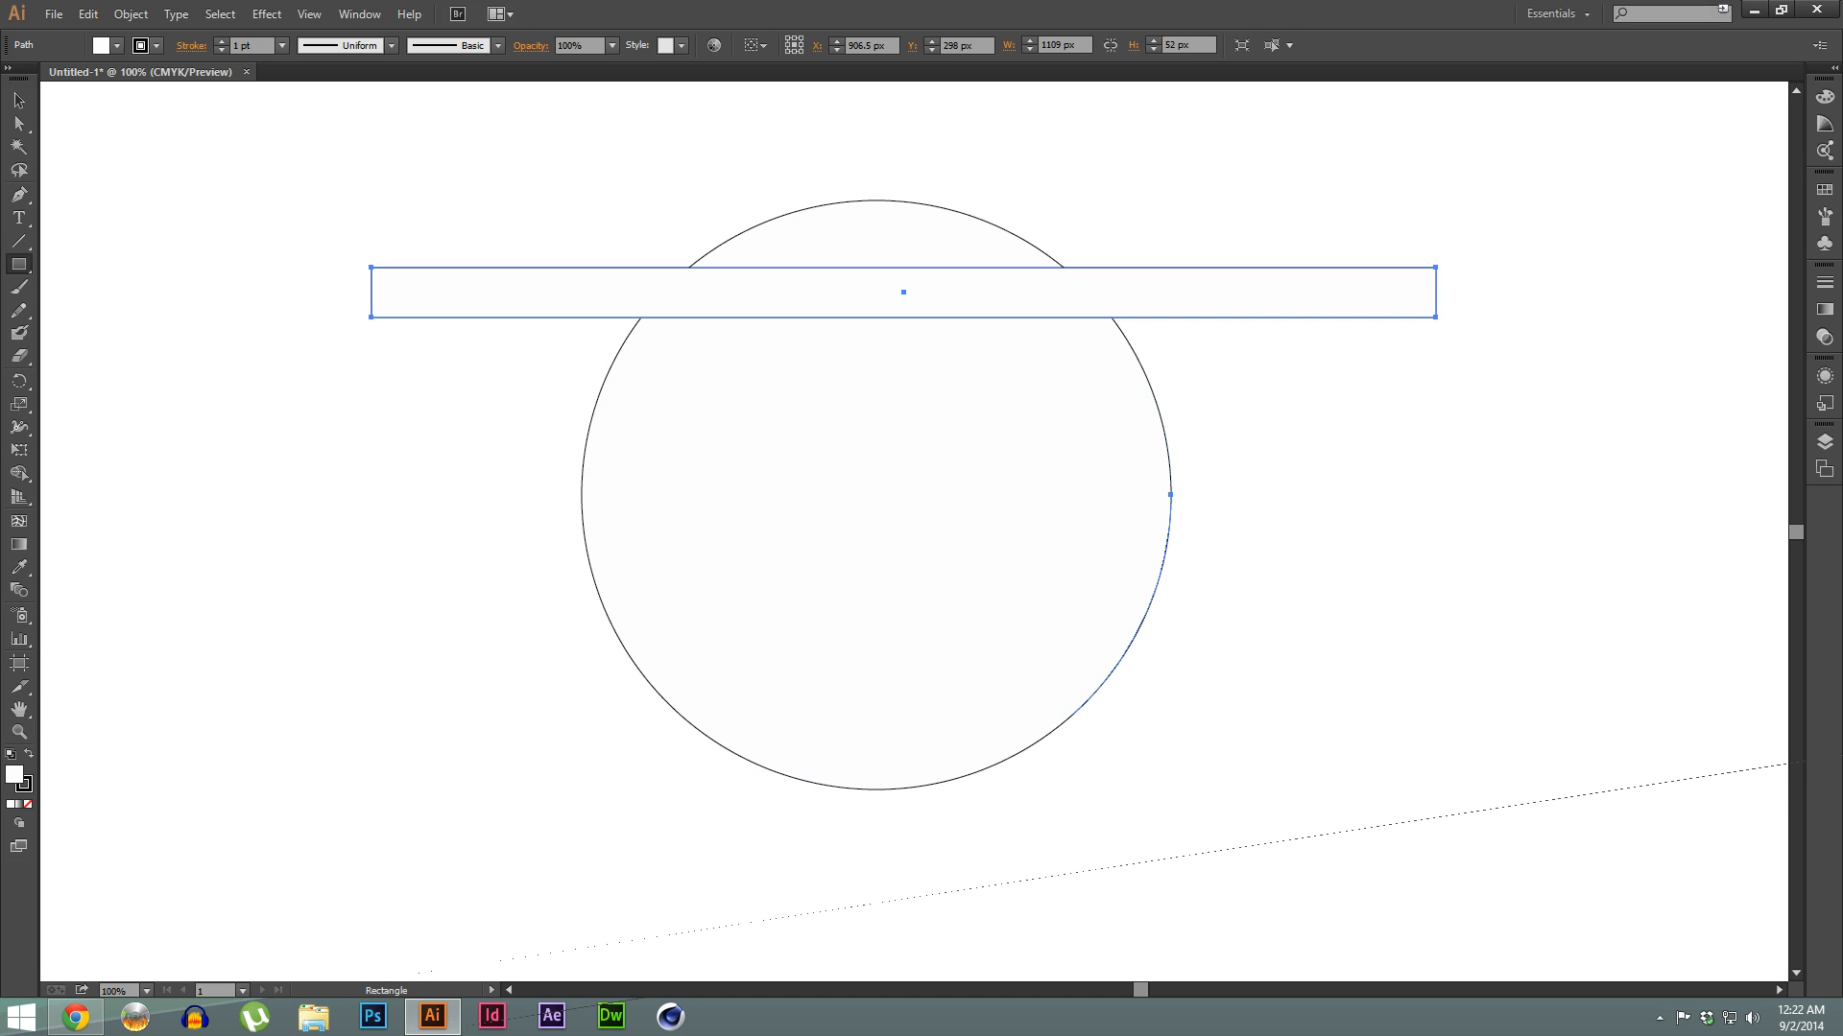
- Remove the rectangle's stroke and set its fill colour to 52B1FF
{"action": "key", "text": "alt"}
{"action": "key", "text": "Left"}
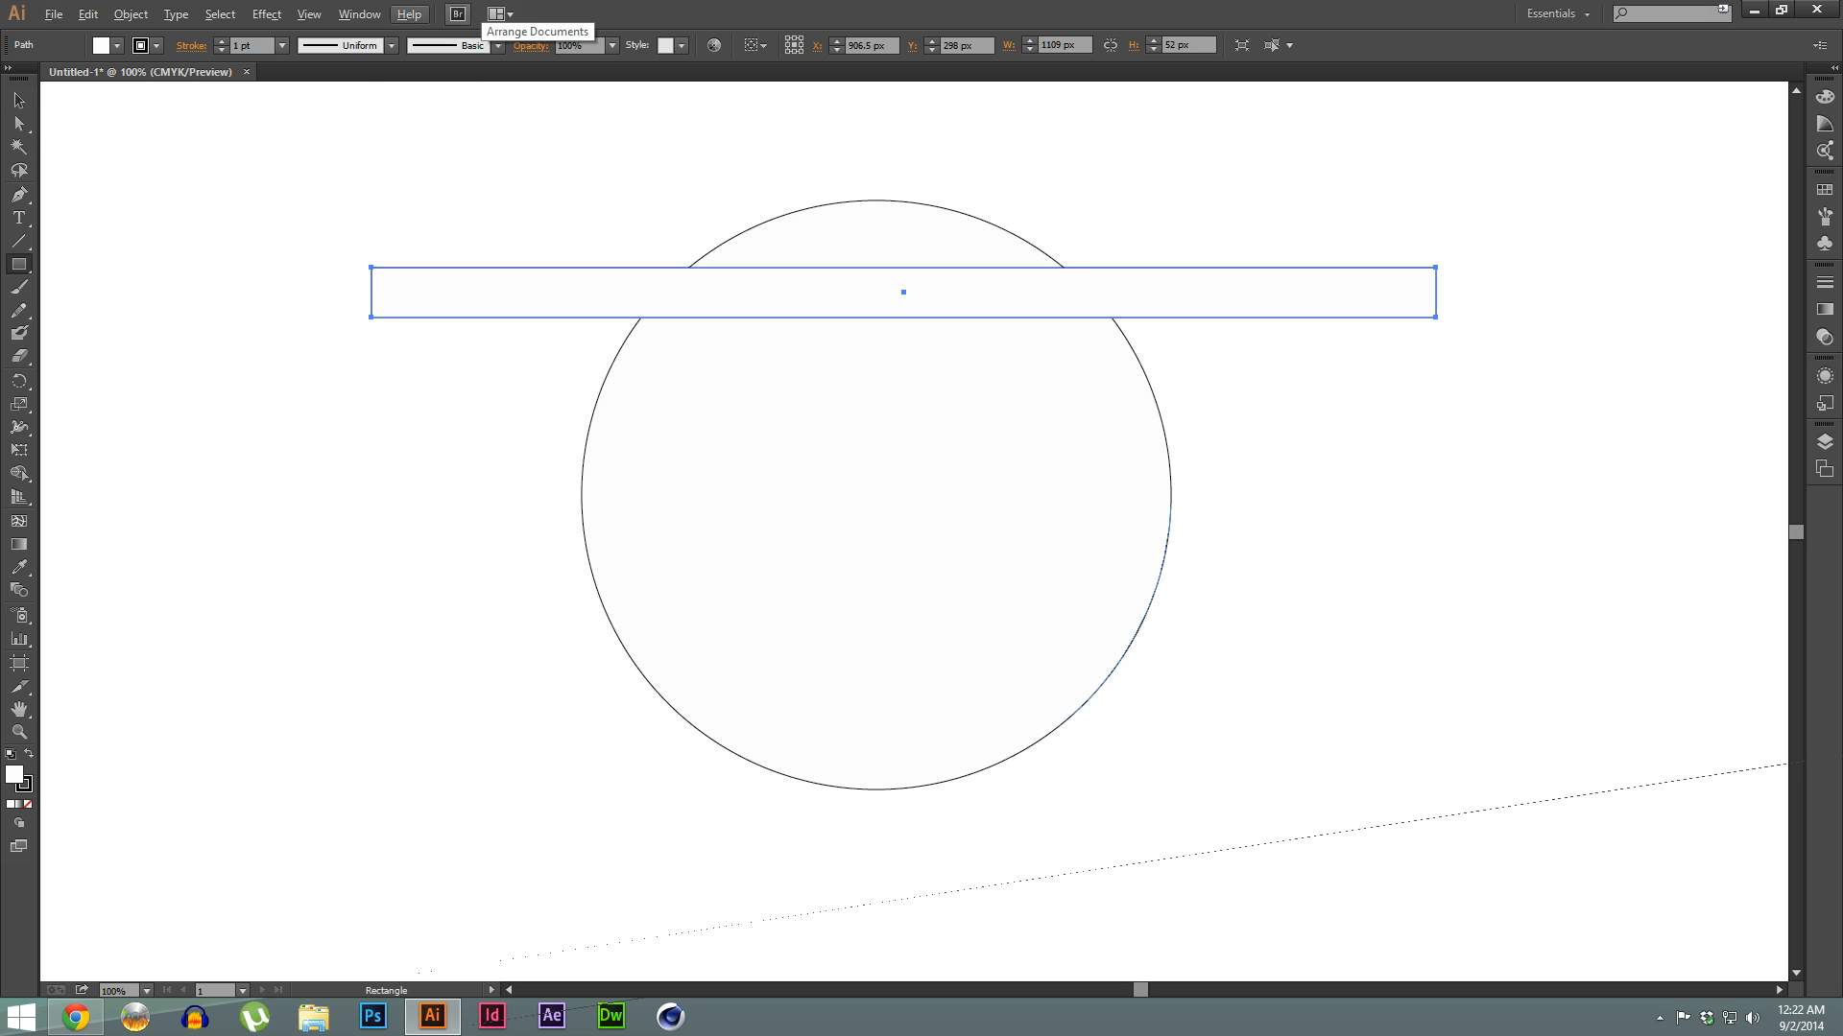
{"action": "left_click", "coordinate": [156, 45]}
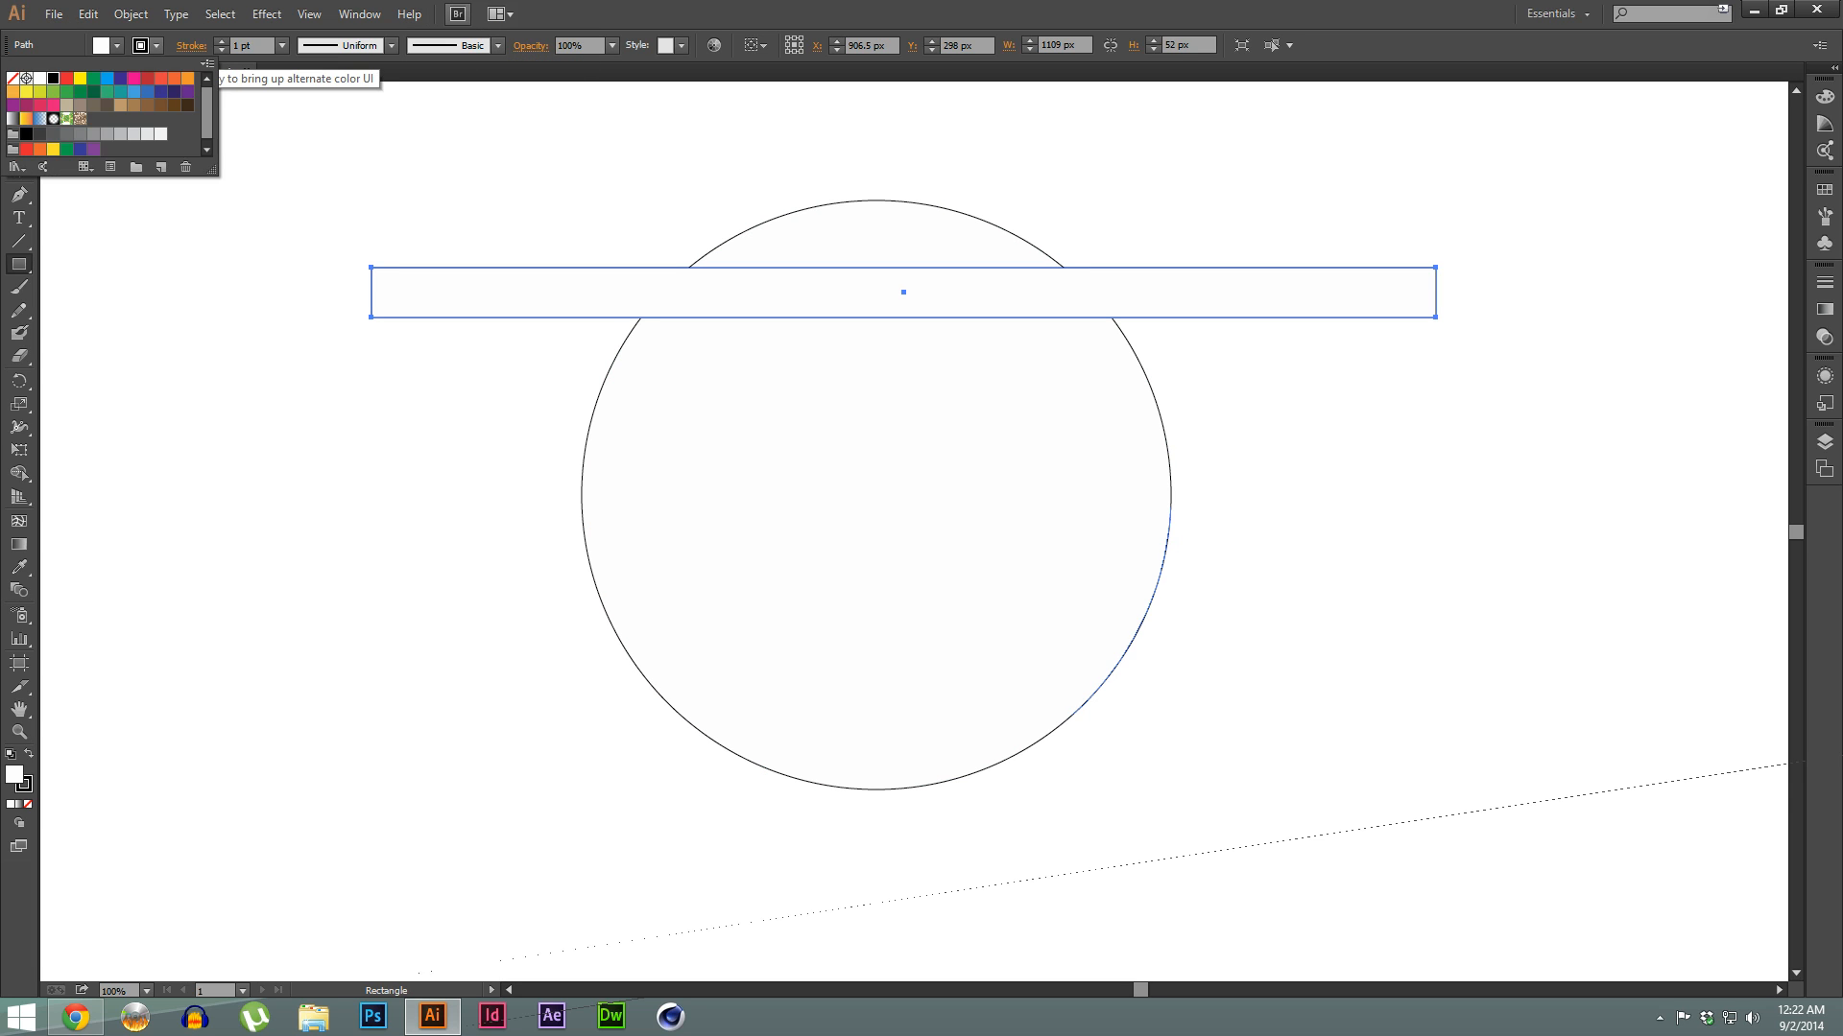
{"action": "left_click", "coordinate": [12, 79]}
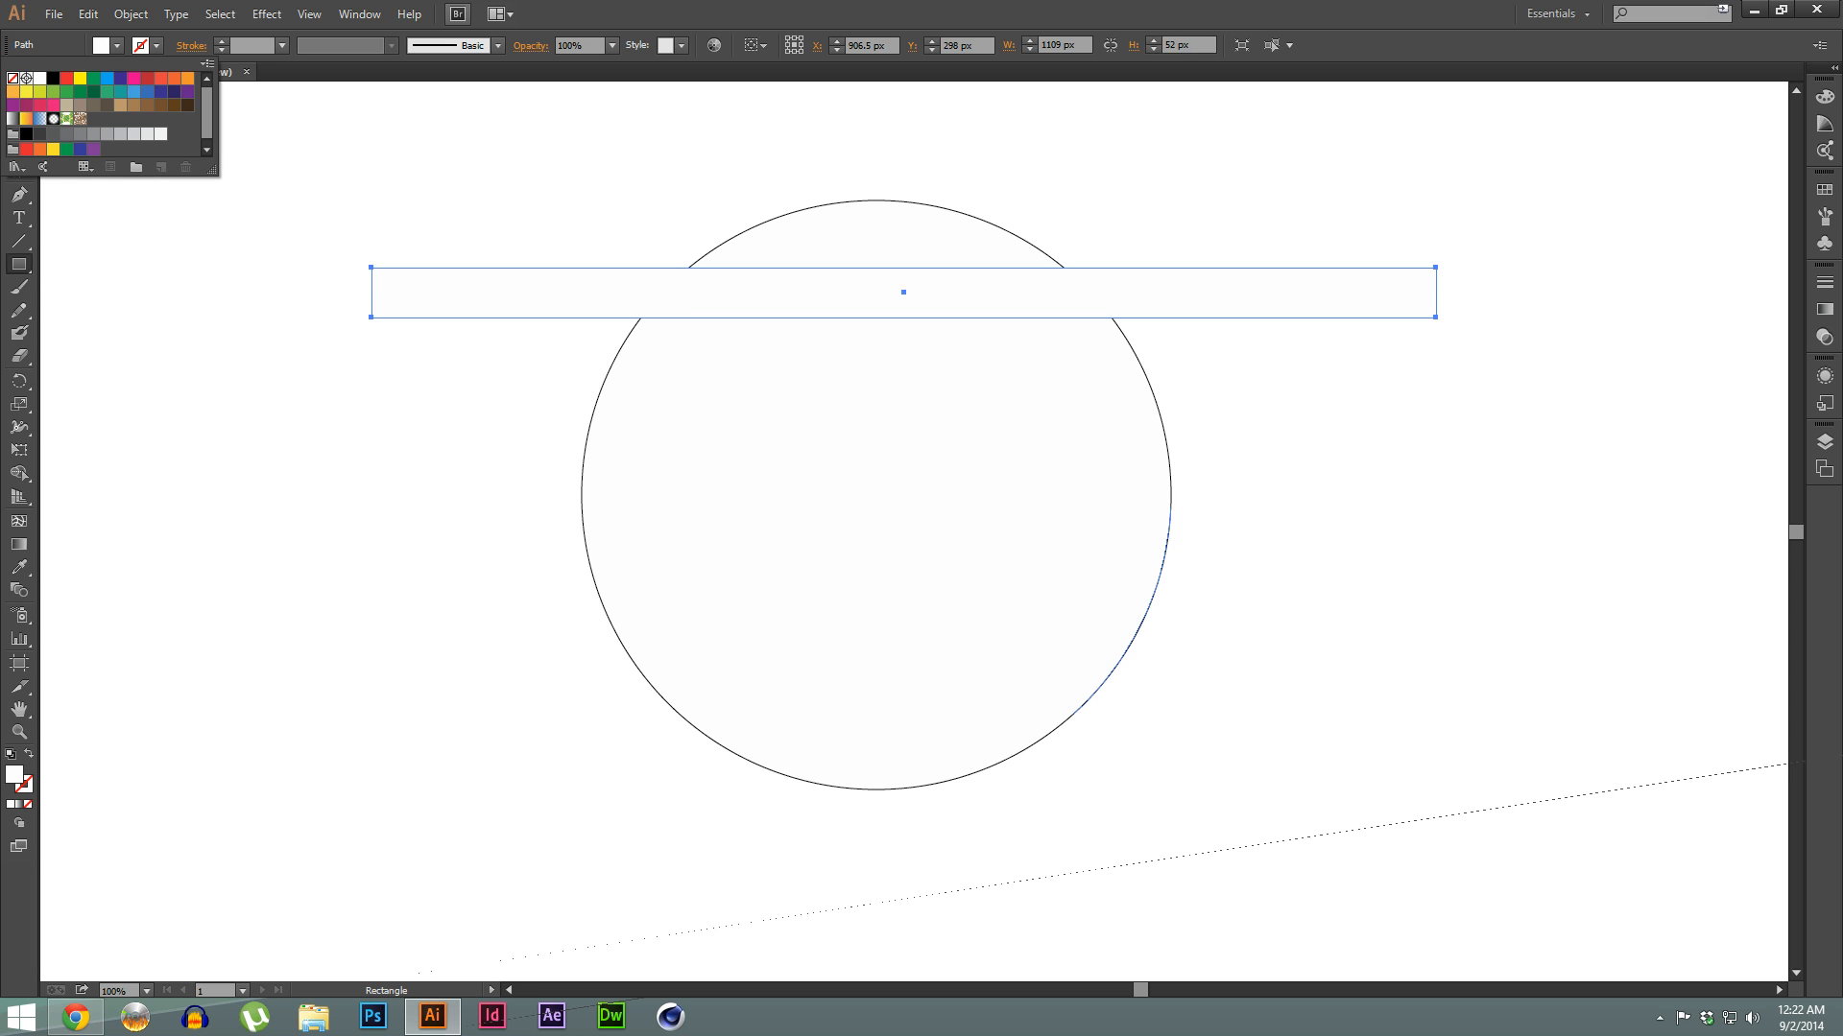
{"action": "double_click", "coordinate": [14, 774]}
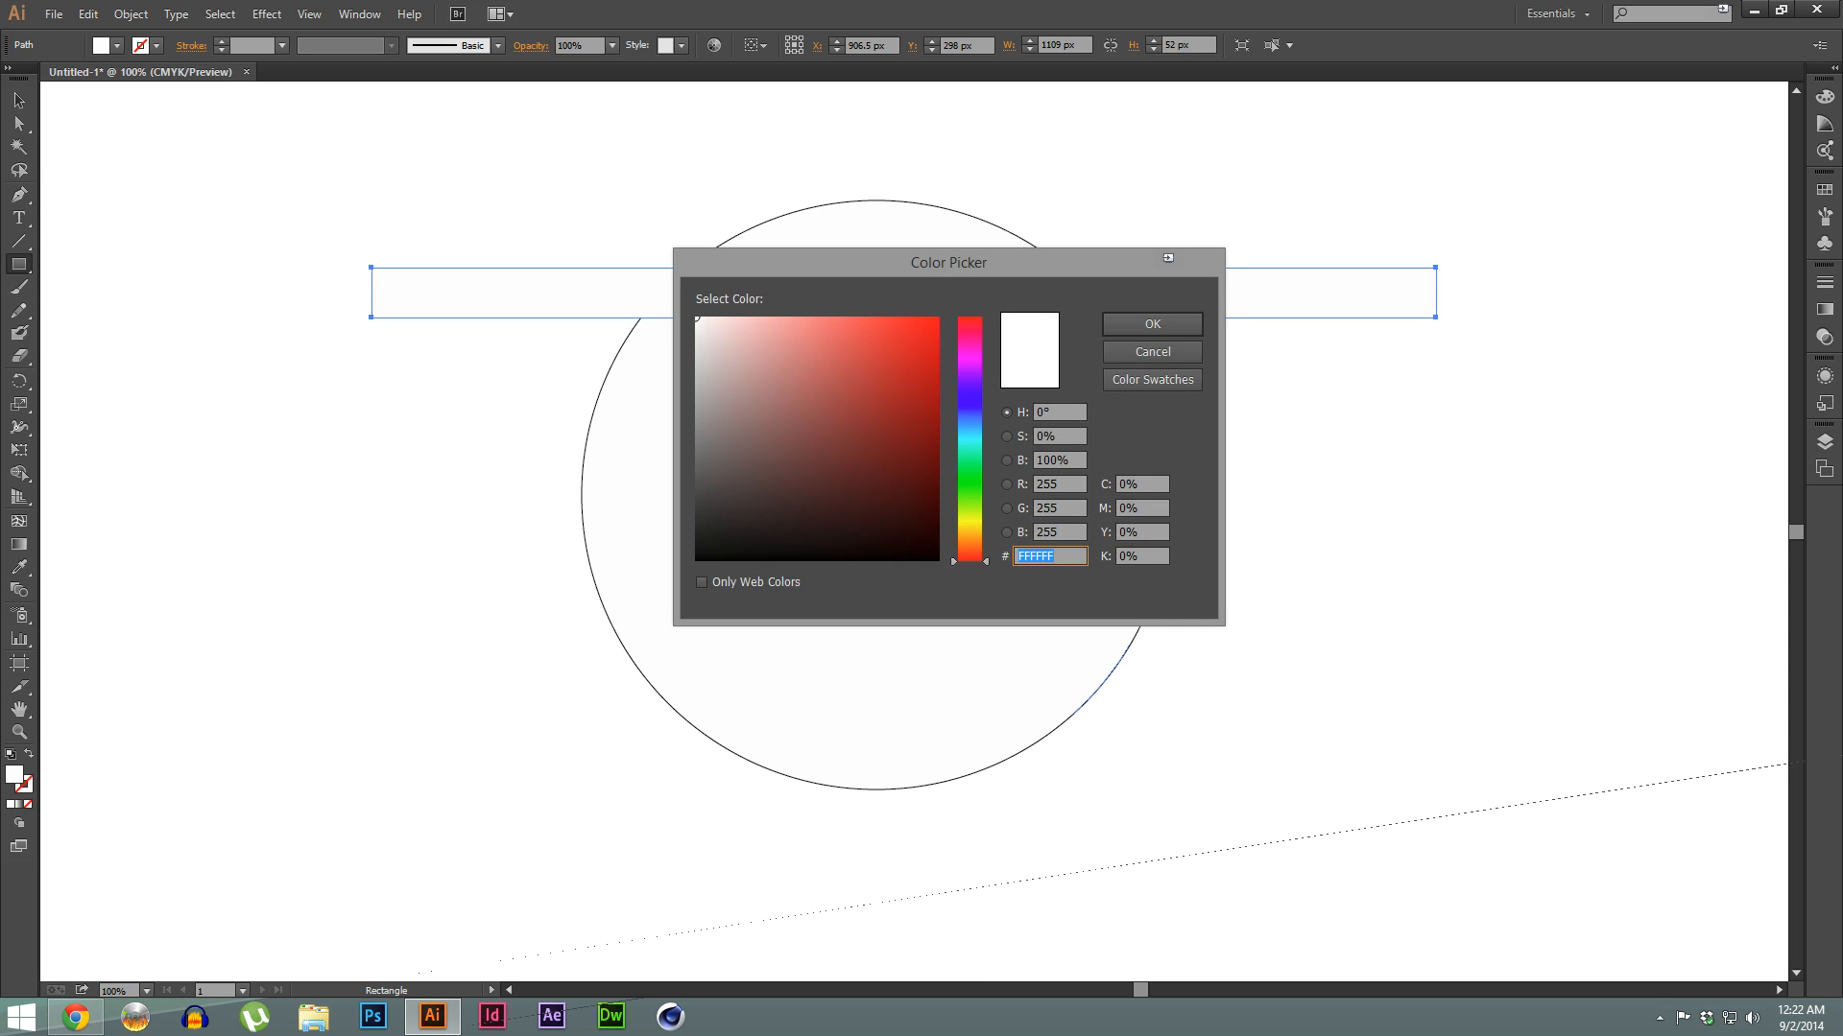
{"action": "type", "text": "0384EF"}
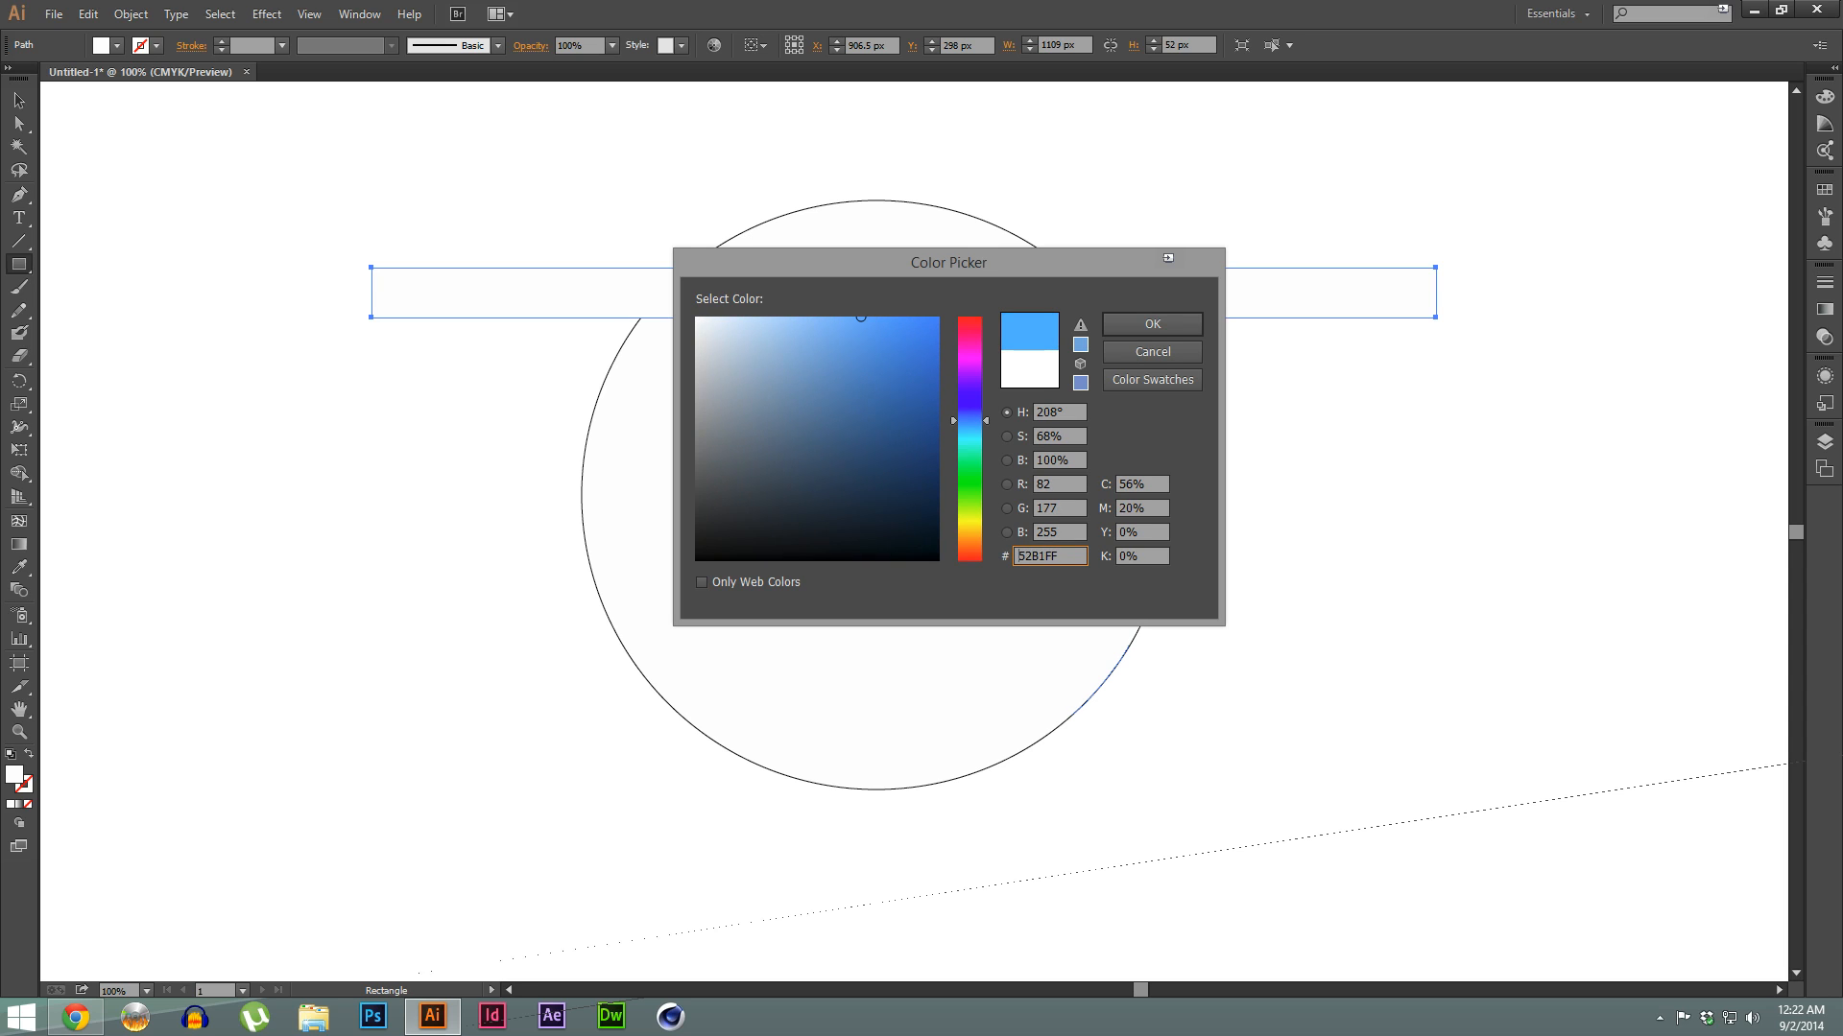
{"action": "key", "text": "Return"}
- Duplicate the blue bar down the circle to form seven horizontal stripes and shift the whole stack up to centre it on the circle
{"action": "key", "text": "v"}
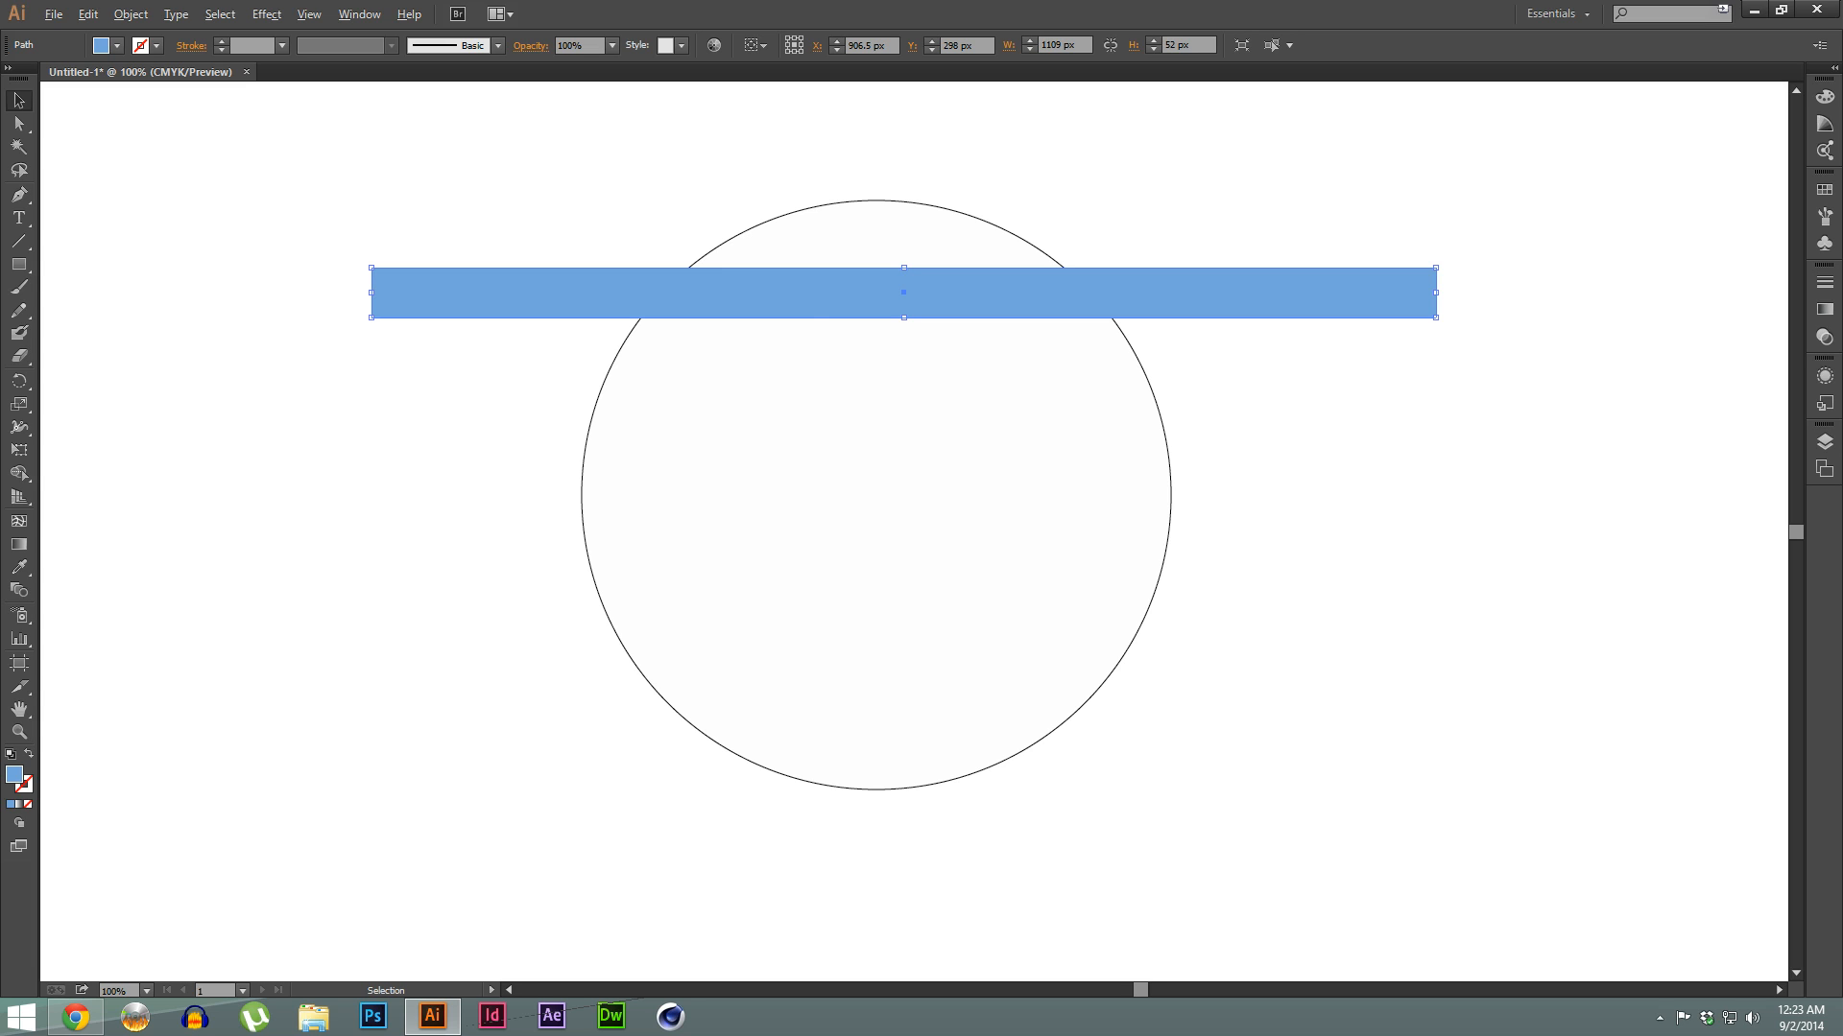
{"action": "left_click_drag", "start_coordinate": [904, 292], "coordinate": [915, 801]}
{"action": "left_click_drag", "start_coordinate": [275, 229], "coordinate": [493, 906]}
{"action": "left_click_drag", "start_coordinate": [490, 756], "coordinate": [489, 716]}
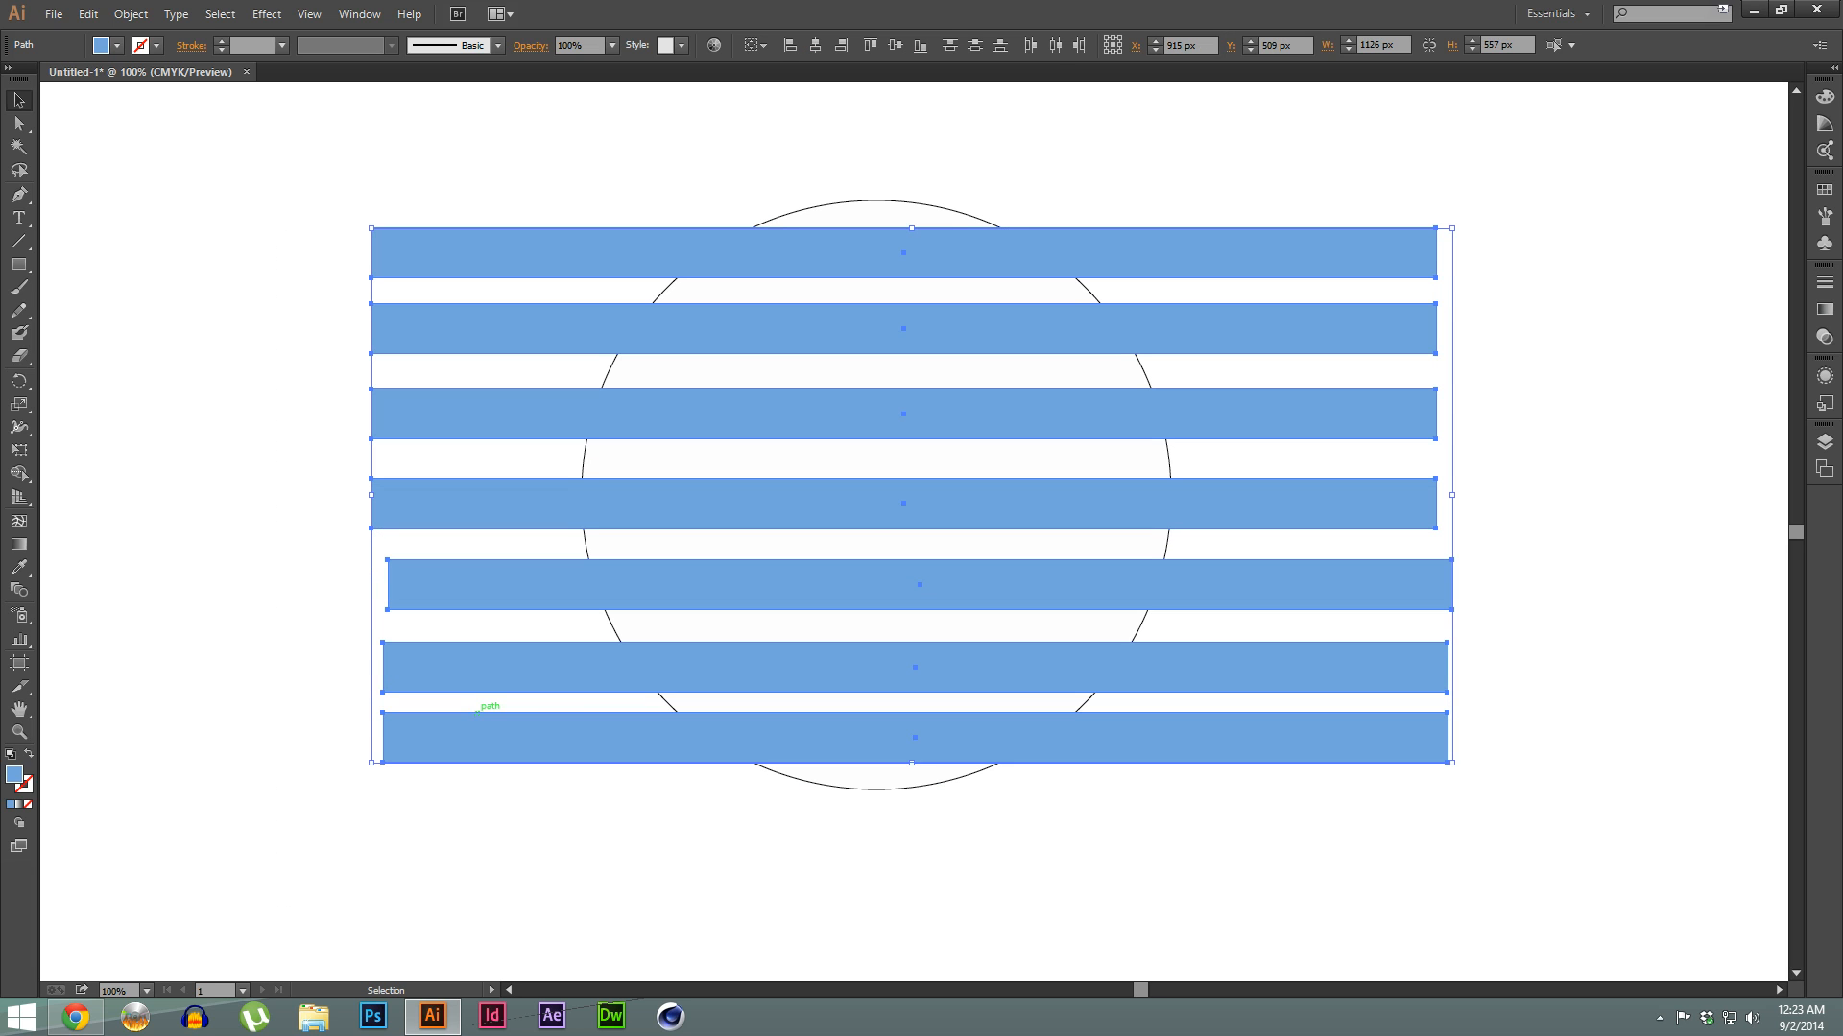
{"action": "left_click", "coordinate": [306, 672]}
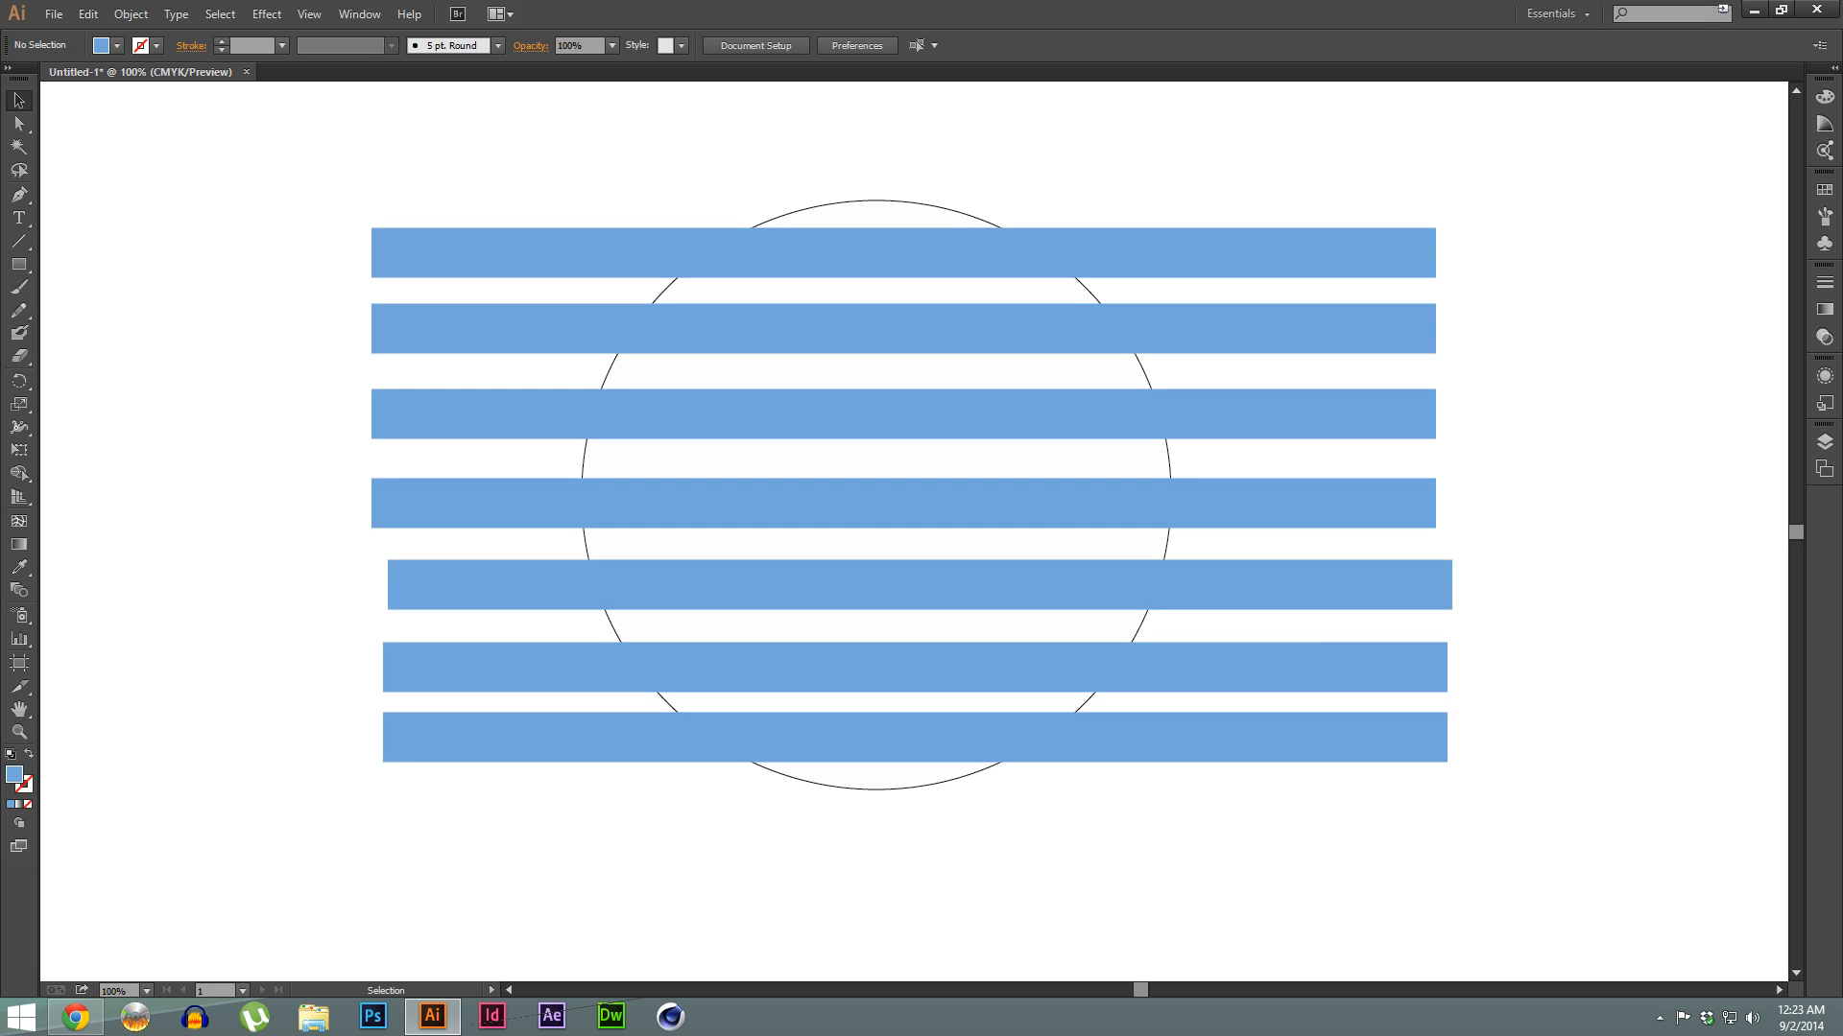
- Select all seven blue stripes and send them behind the circle
{"action": "left_click_drag", "start_coordinate": [297, 174], "coordinate": [509, 879]}
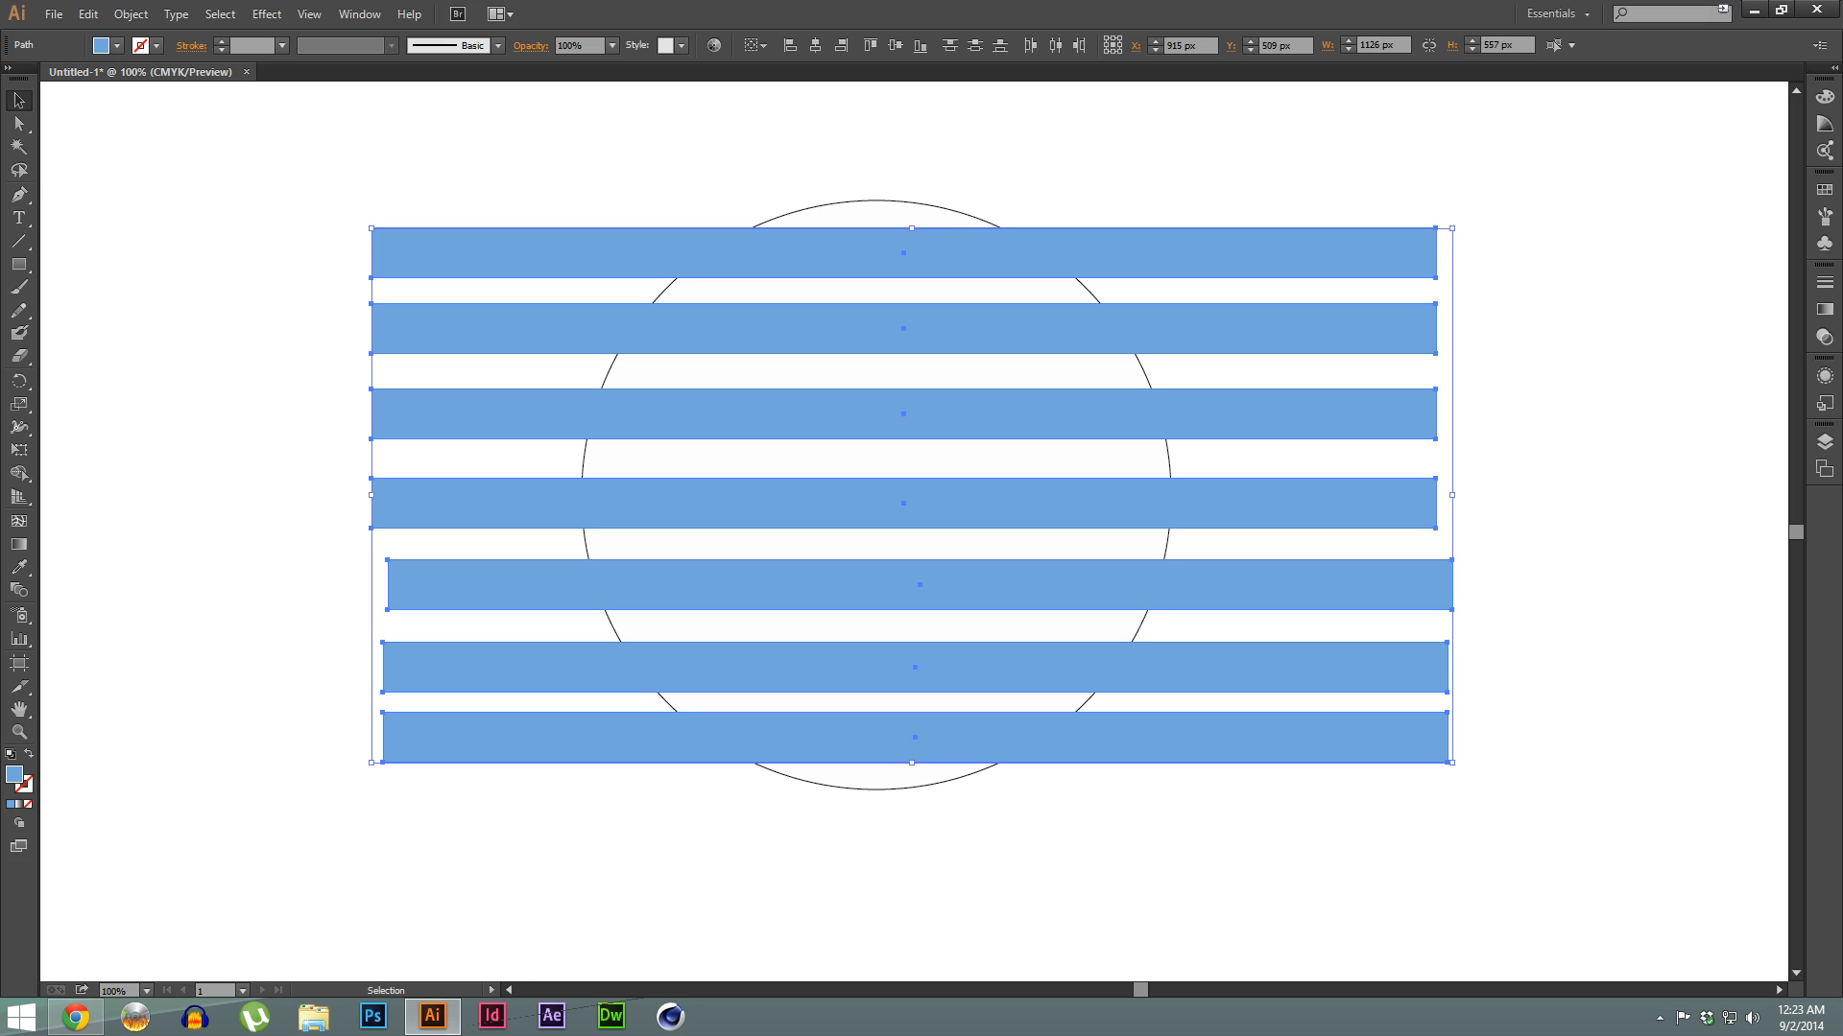
{"action": "key", "text": "ctrl+["}
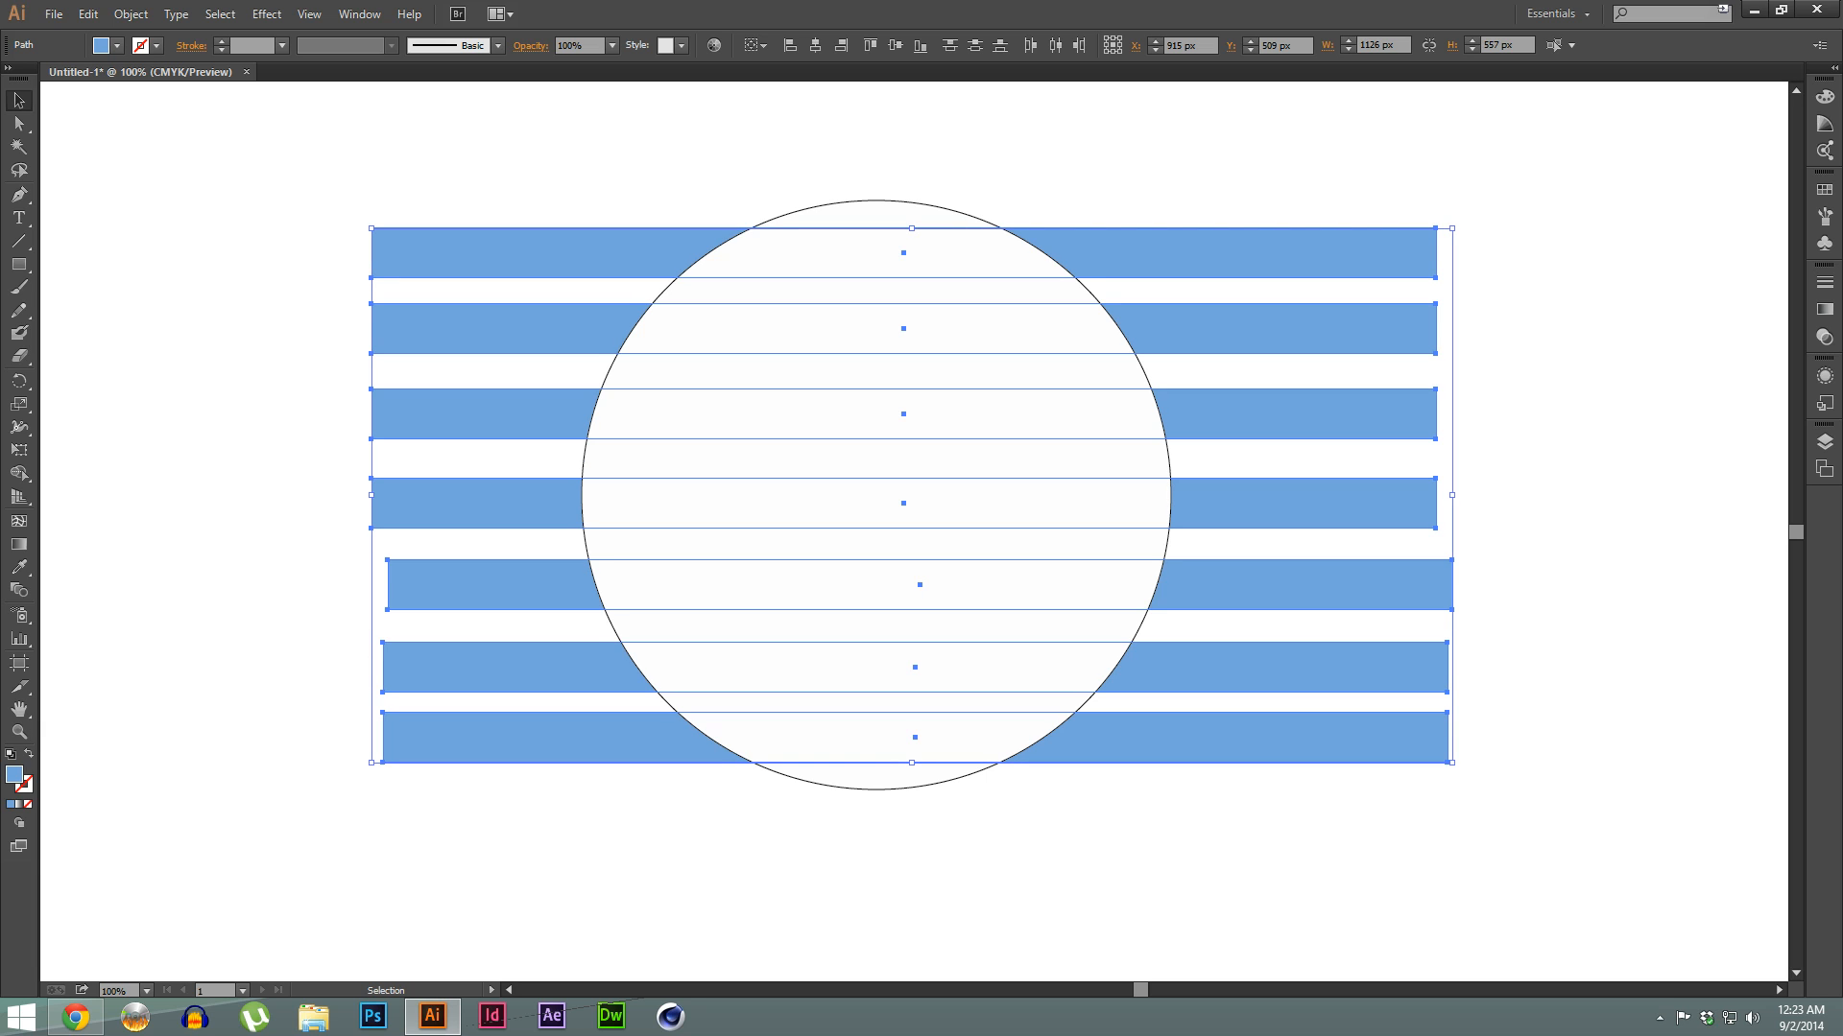
- Select the circle together with all seven blue stripes
{"action": "scroll", "coordinate": [781, 257], "scroll_direction": "down", "scroll_amount": 2}
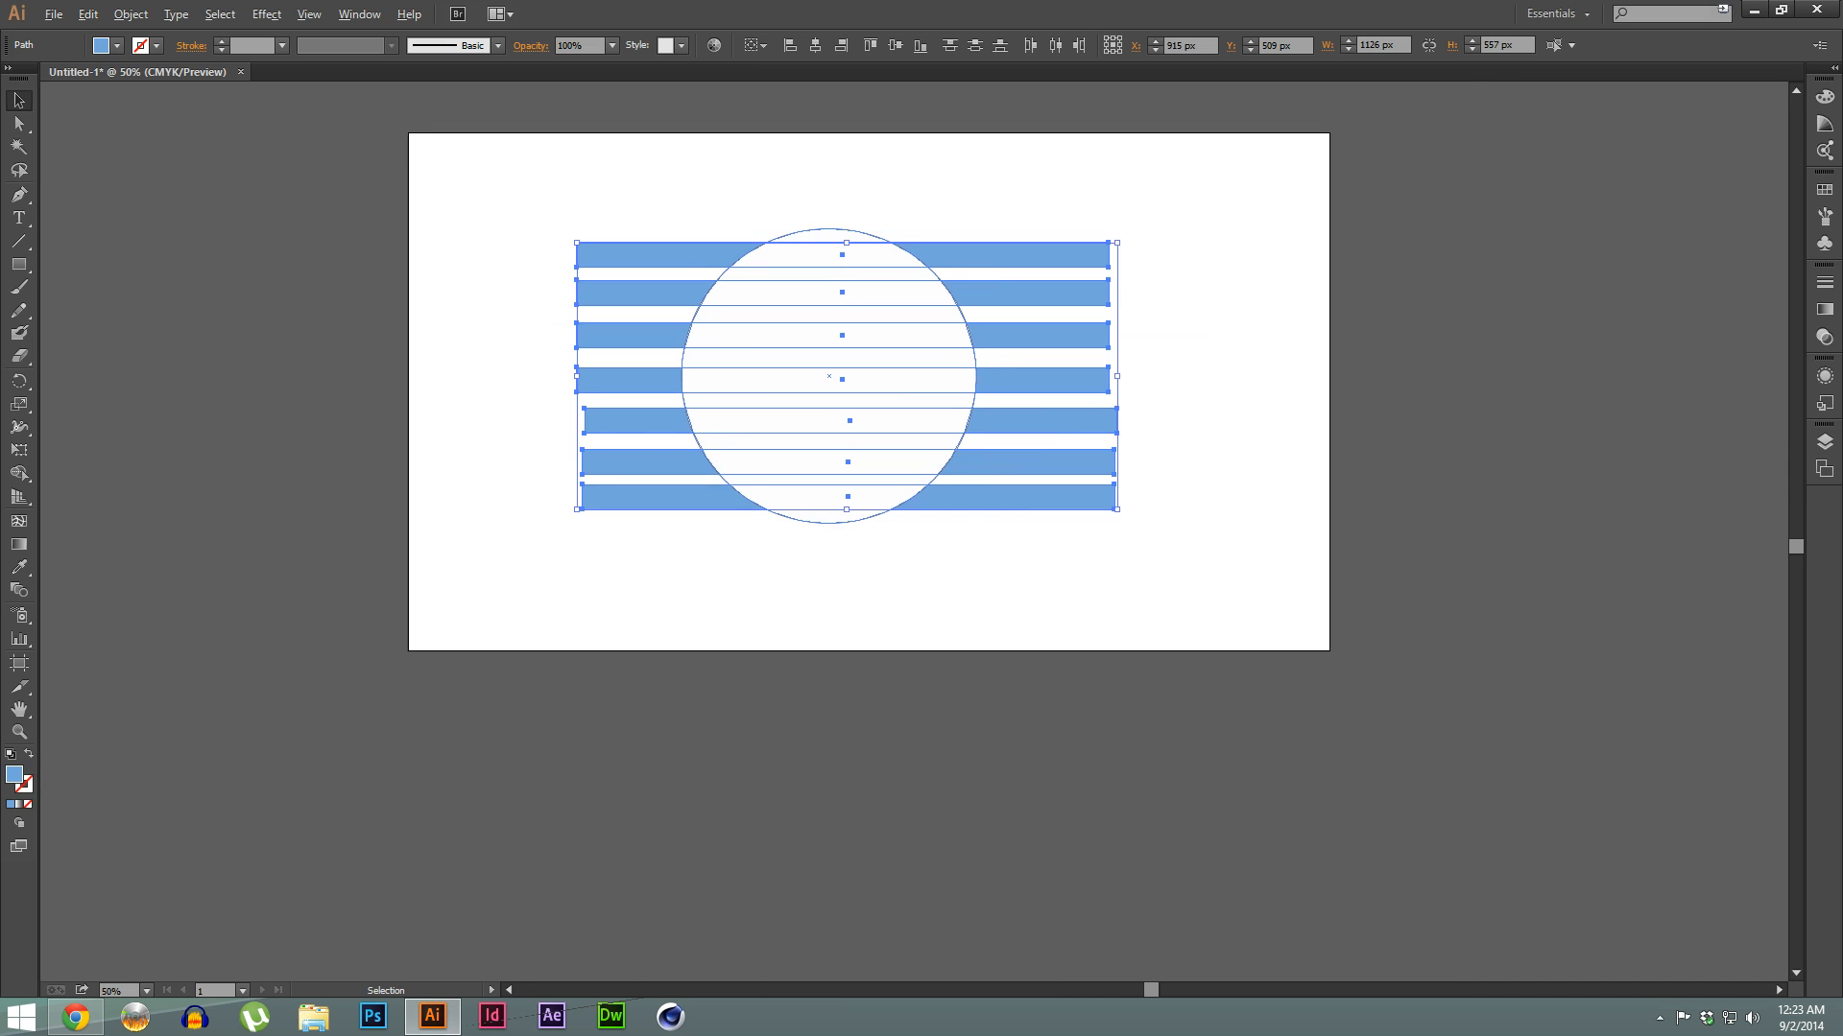
{"action": "scroll", "coordinate": [885, 265], "scroll_direction": "up", "scroll_amount": 1}
{"action": "scroll", "coordinate": [713, 275], "scroll_direction": "up", "scroll_amount": 1}
{"action": "scroll", "coordinate": [716, 278], "scroll_direction": "down", "scroll_amount": 1}
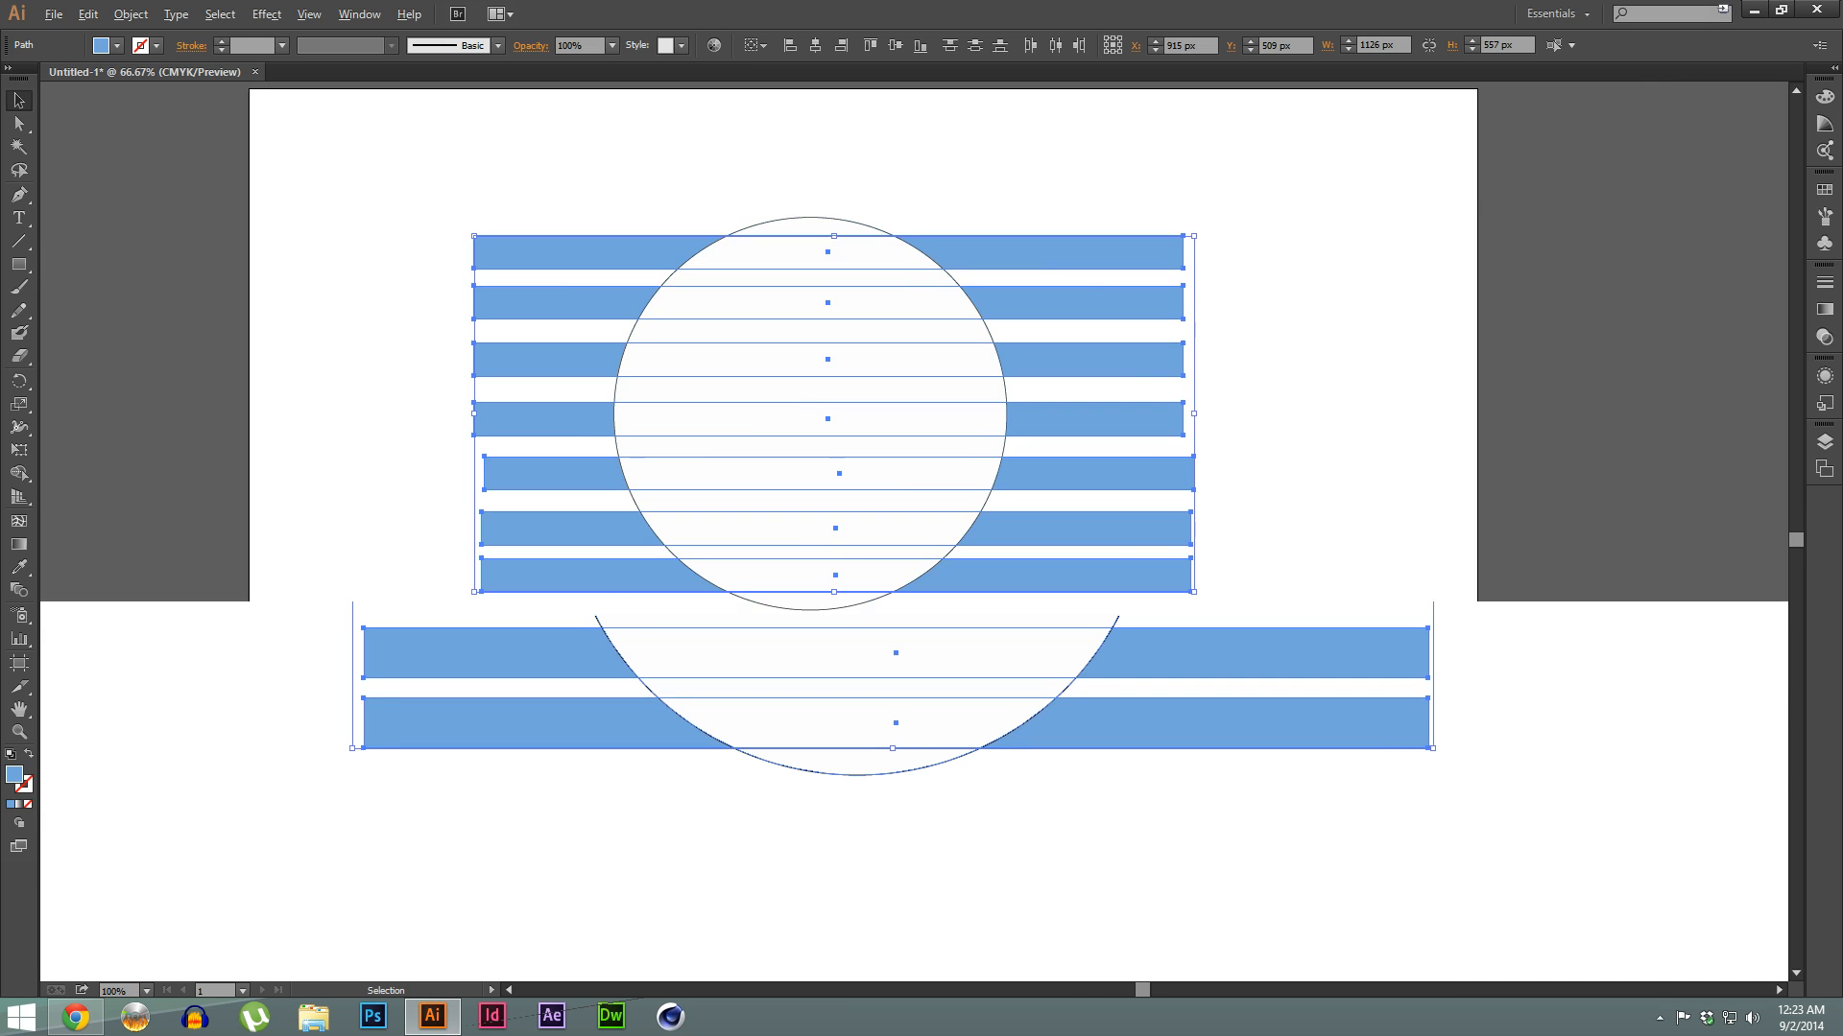
{"action": "scroll", "coordinate": [644, 254], "scroll_direction": "up", "scroll_amount": 1}
{"action": "left_click", "coordinate": [260, 129]}
{"action": "left_click_drag", "start_coordinate": [259, 130], "coordinate": [1670, 922]}
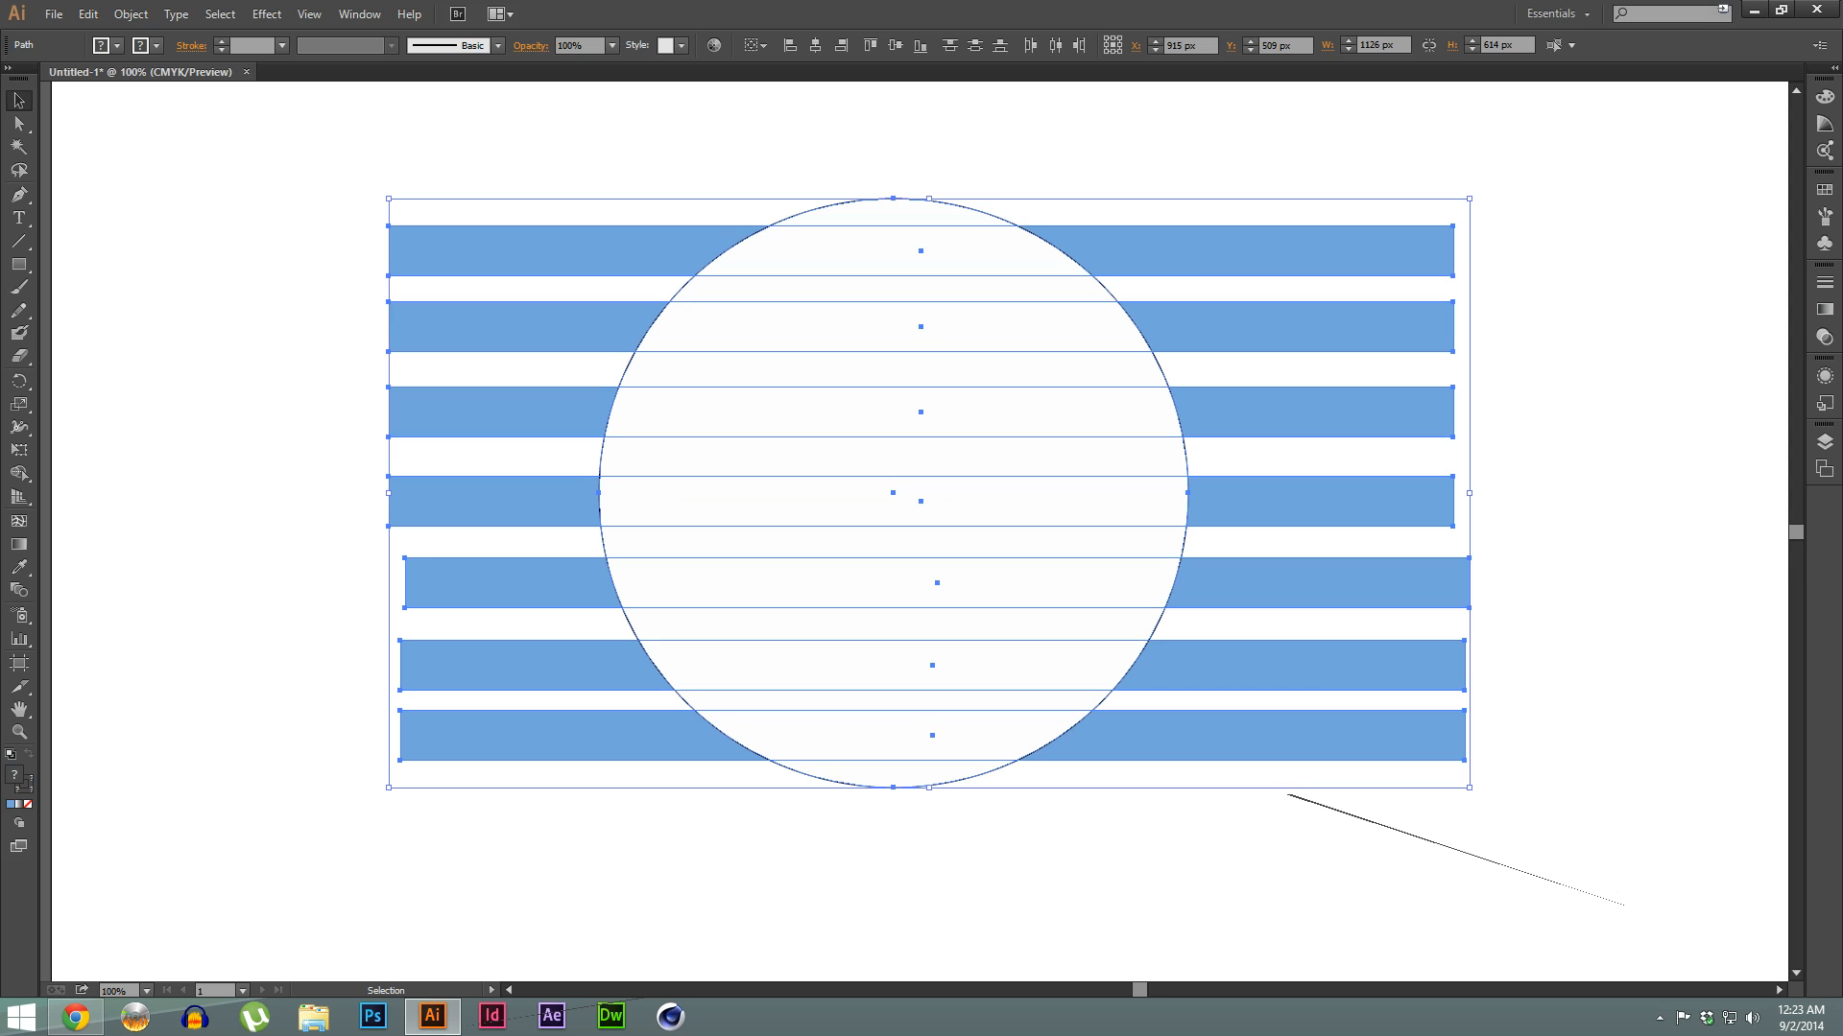
{"action": "key", "text": "alt"}
{"action": "key", "text": "Left"}
{"action": "key", "text": "Left"}
{"action": "key", "text": "Left"}
{"action": "key", "text": "Left"}
{"action": "key", "text": "Left"}
{"action": "key", "text": "Left"}
{"action": "key", "text": "Left"}
{"action": "key", "text": "Down"}
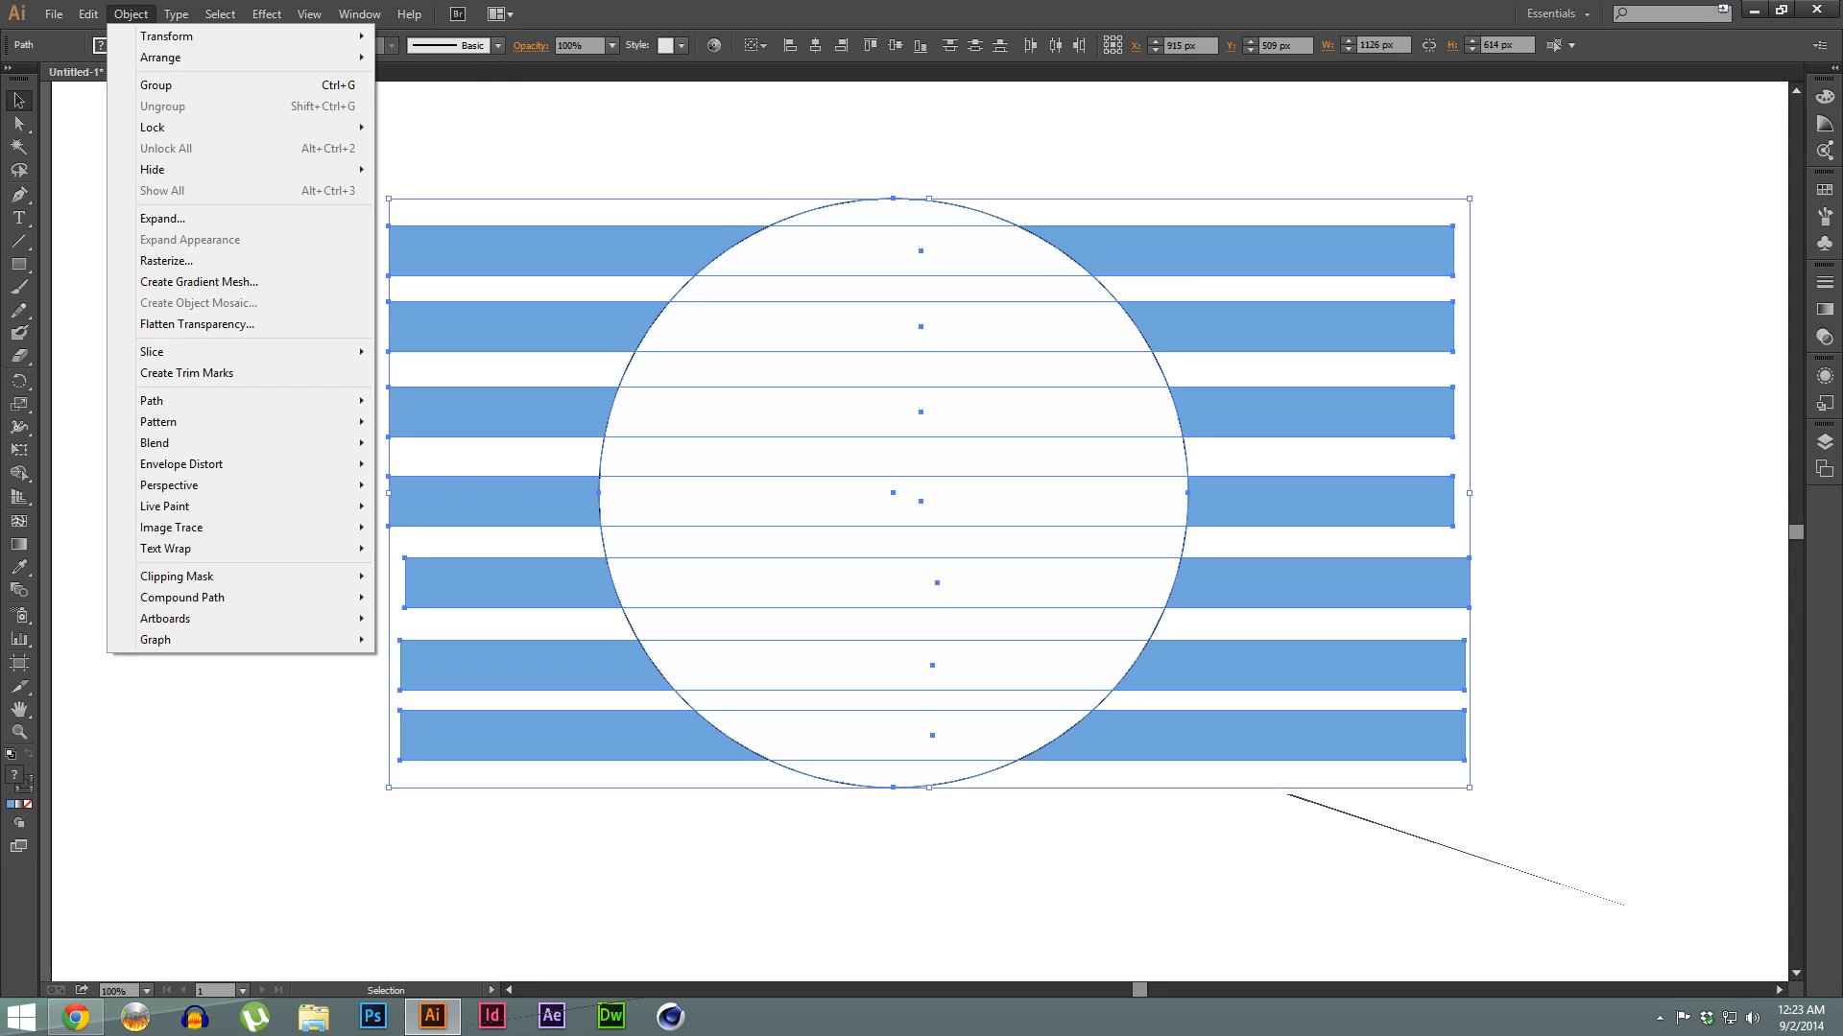
{"action": "key", "text": "Left"}
{"action": "key", "text": "Right"}
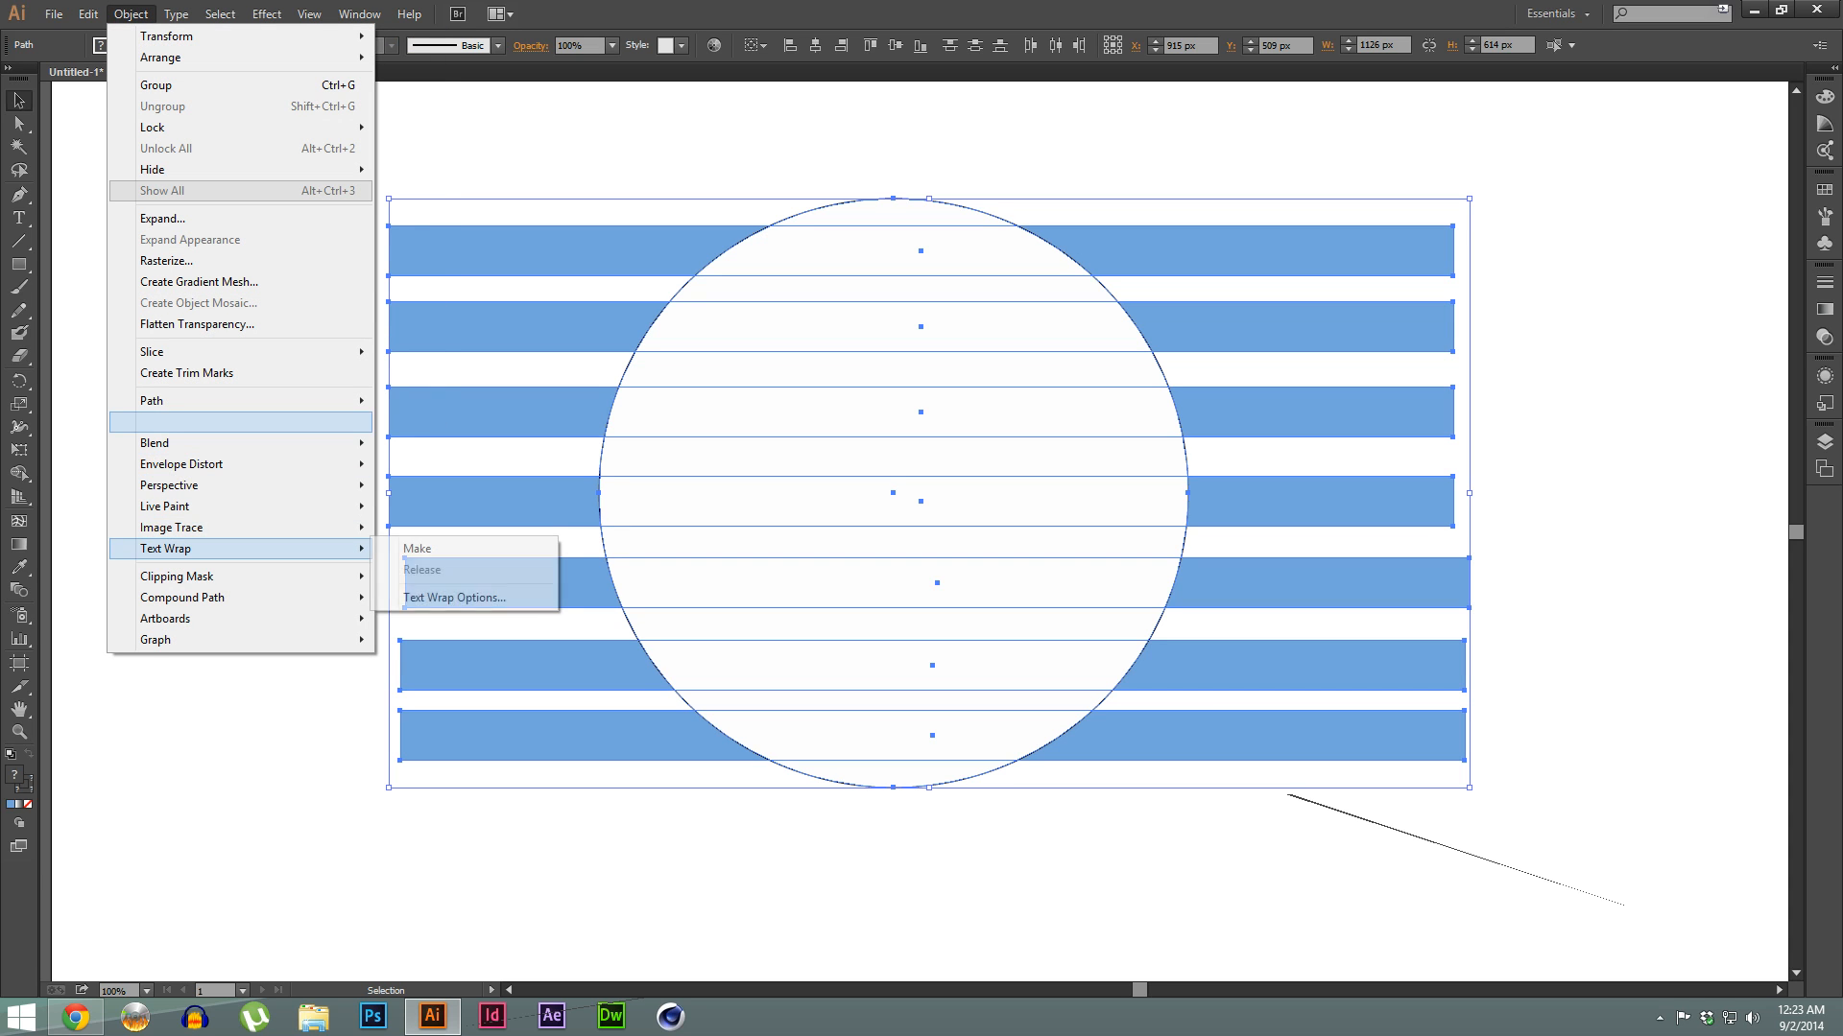
{"action": "mouse_move", "coordinate": [240, 422]}
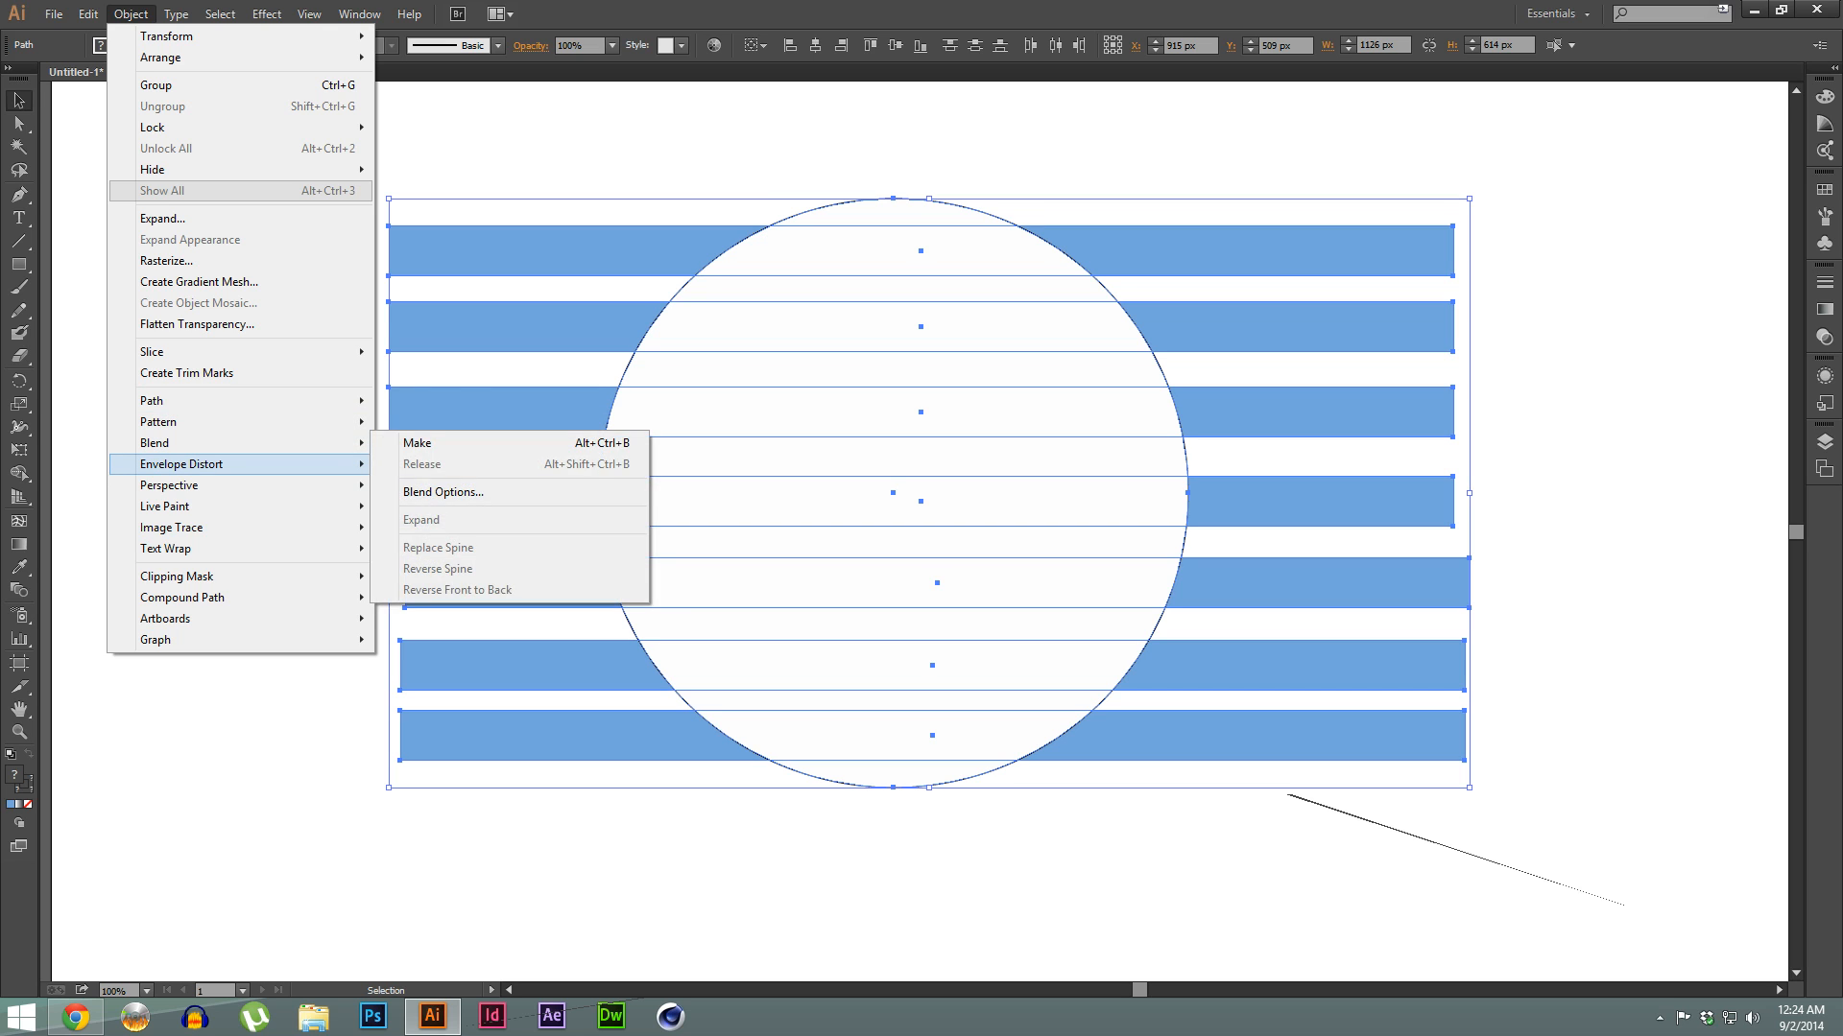
{"action": "mouse_move", "coordinate": [240, 463]}
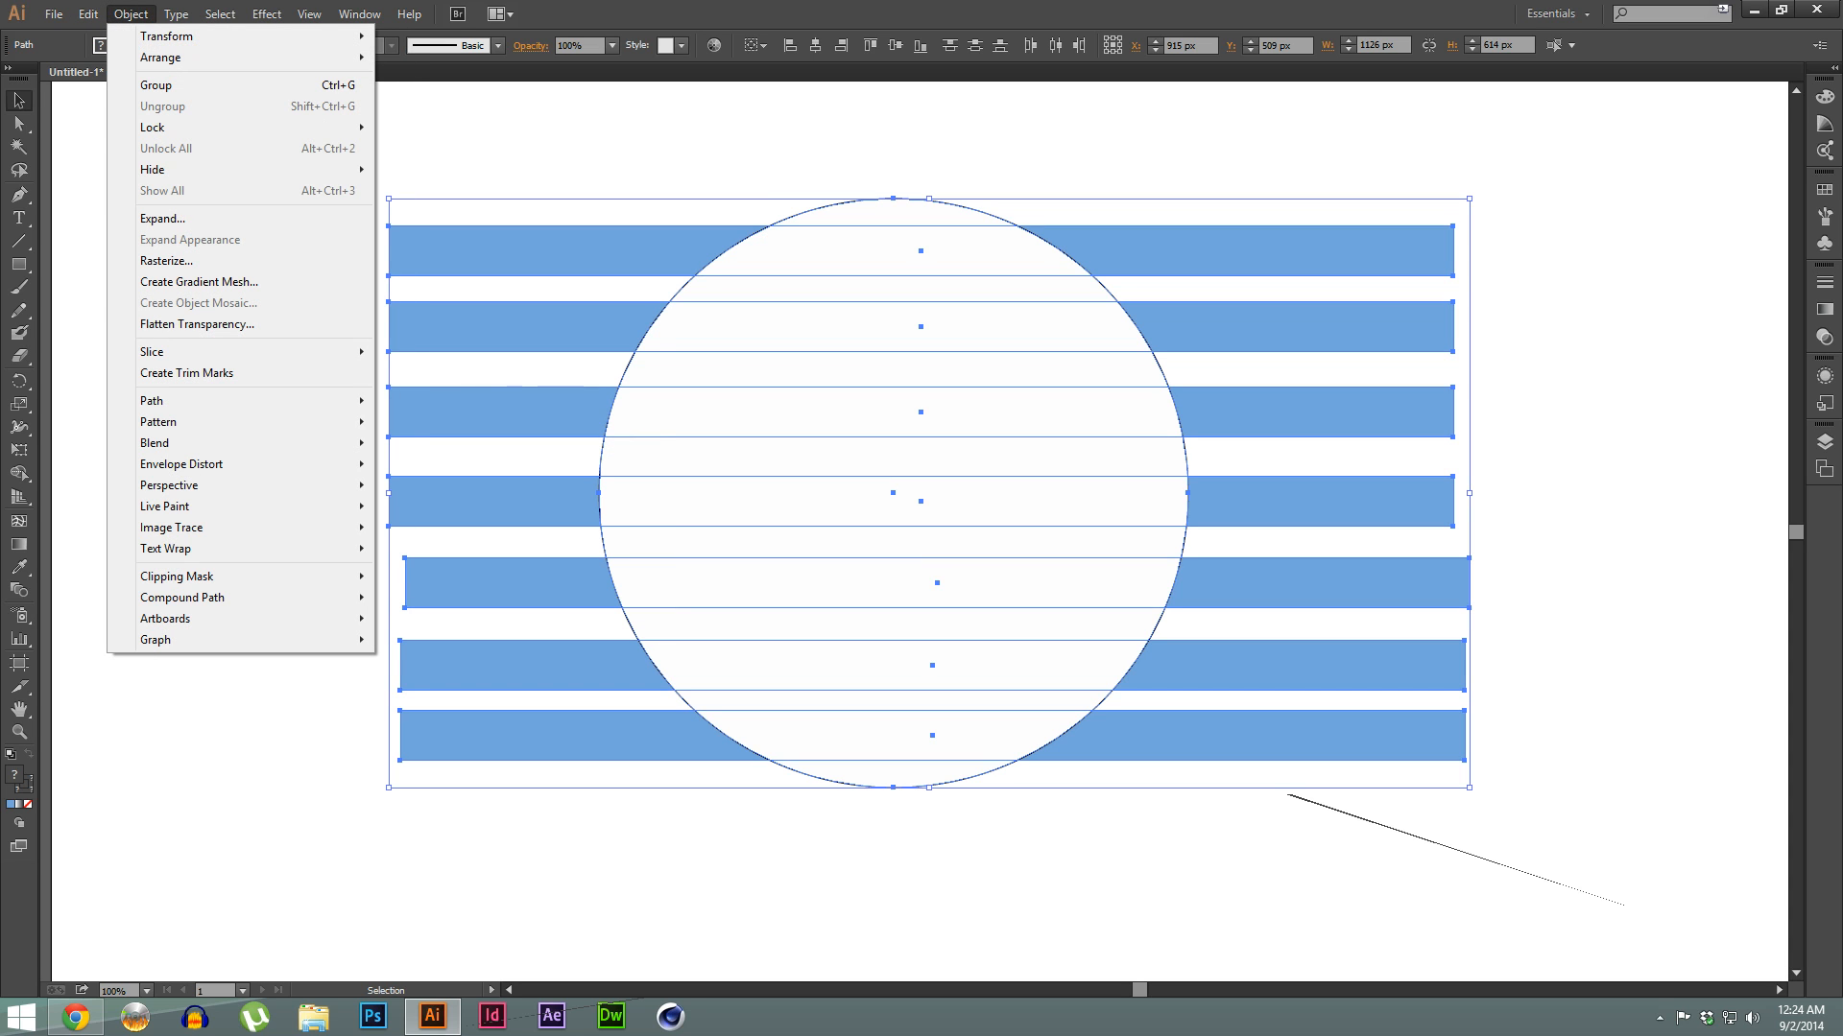
{"action": "left_click", "coordinate": [130, 15]}
{"action": "left_click", "coordinate": [130, 14]}
{"action": "mouse_move", "coordinate": [240, 463]}
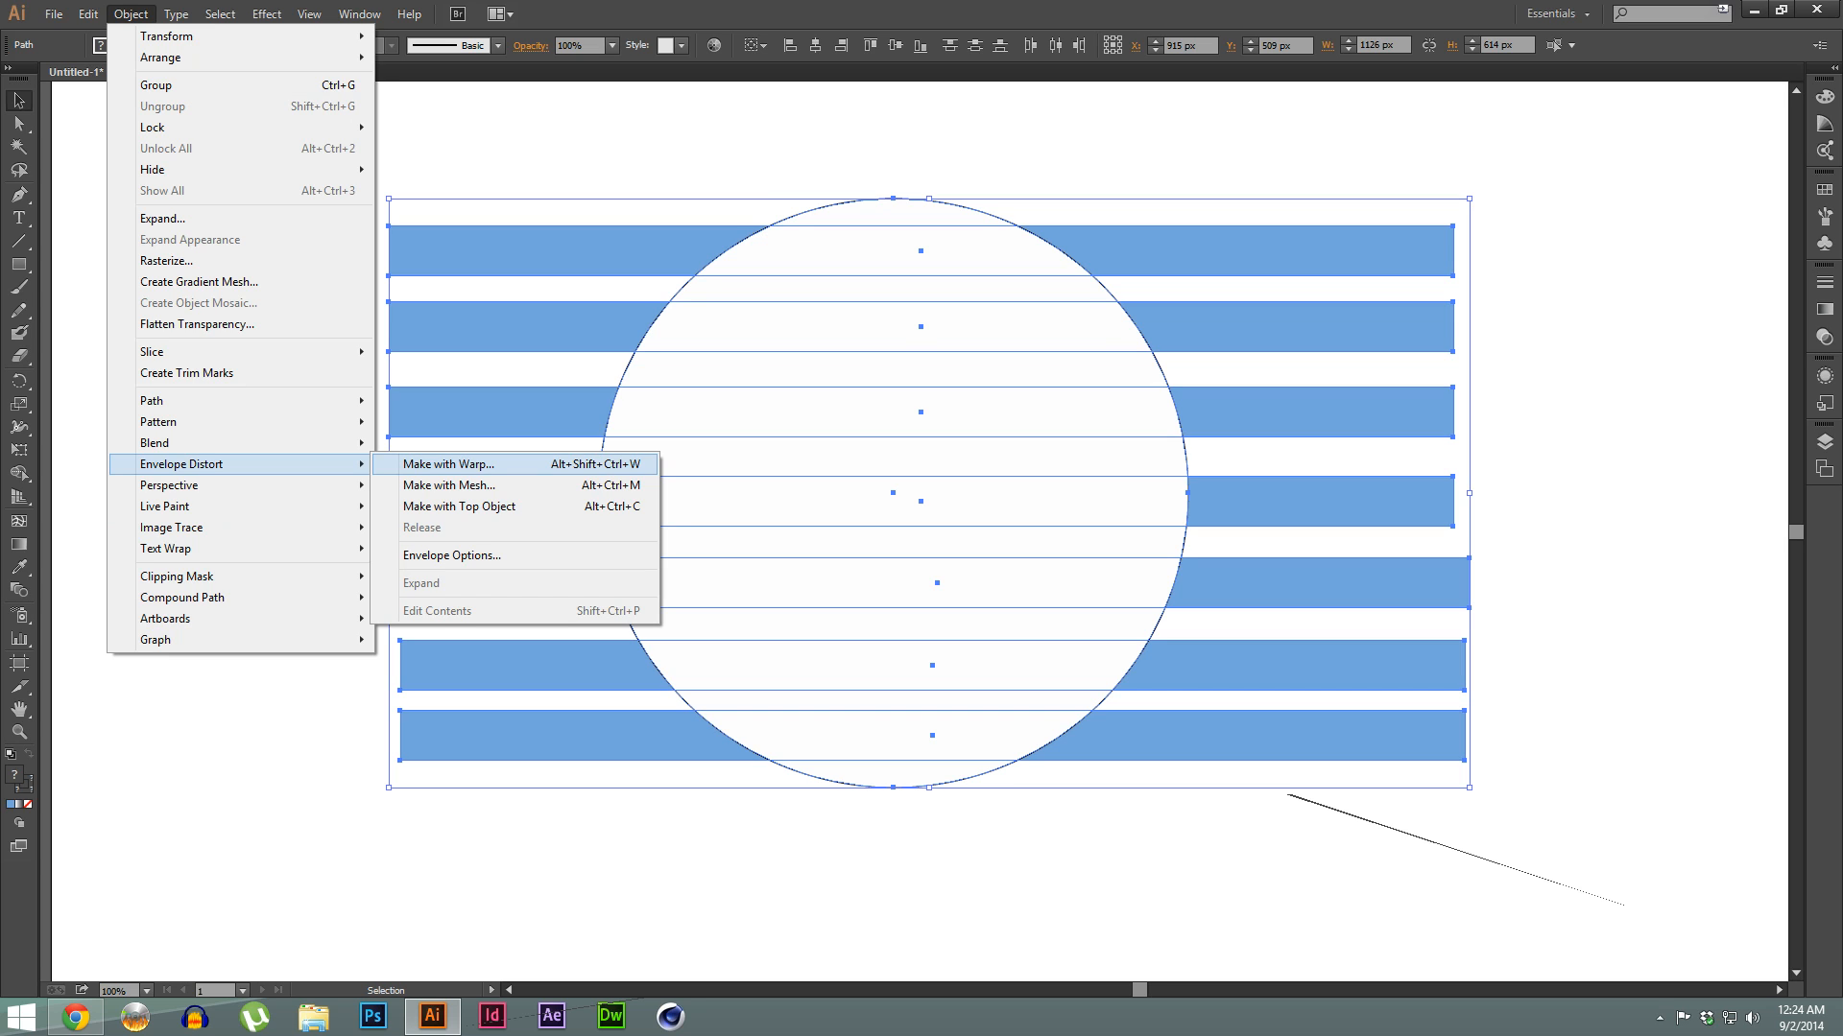
{"action": "left_click", "coordinate": [448, 464]}
{"action": "left_click", "coordinate": [1044, 600]}
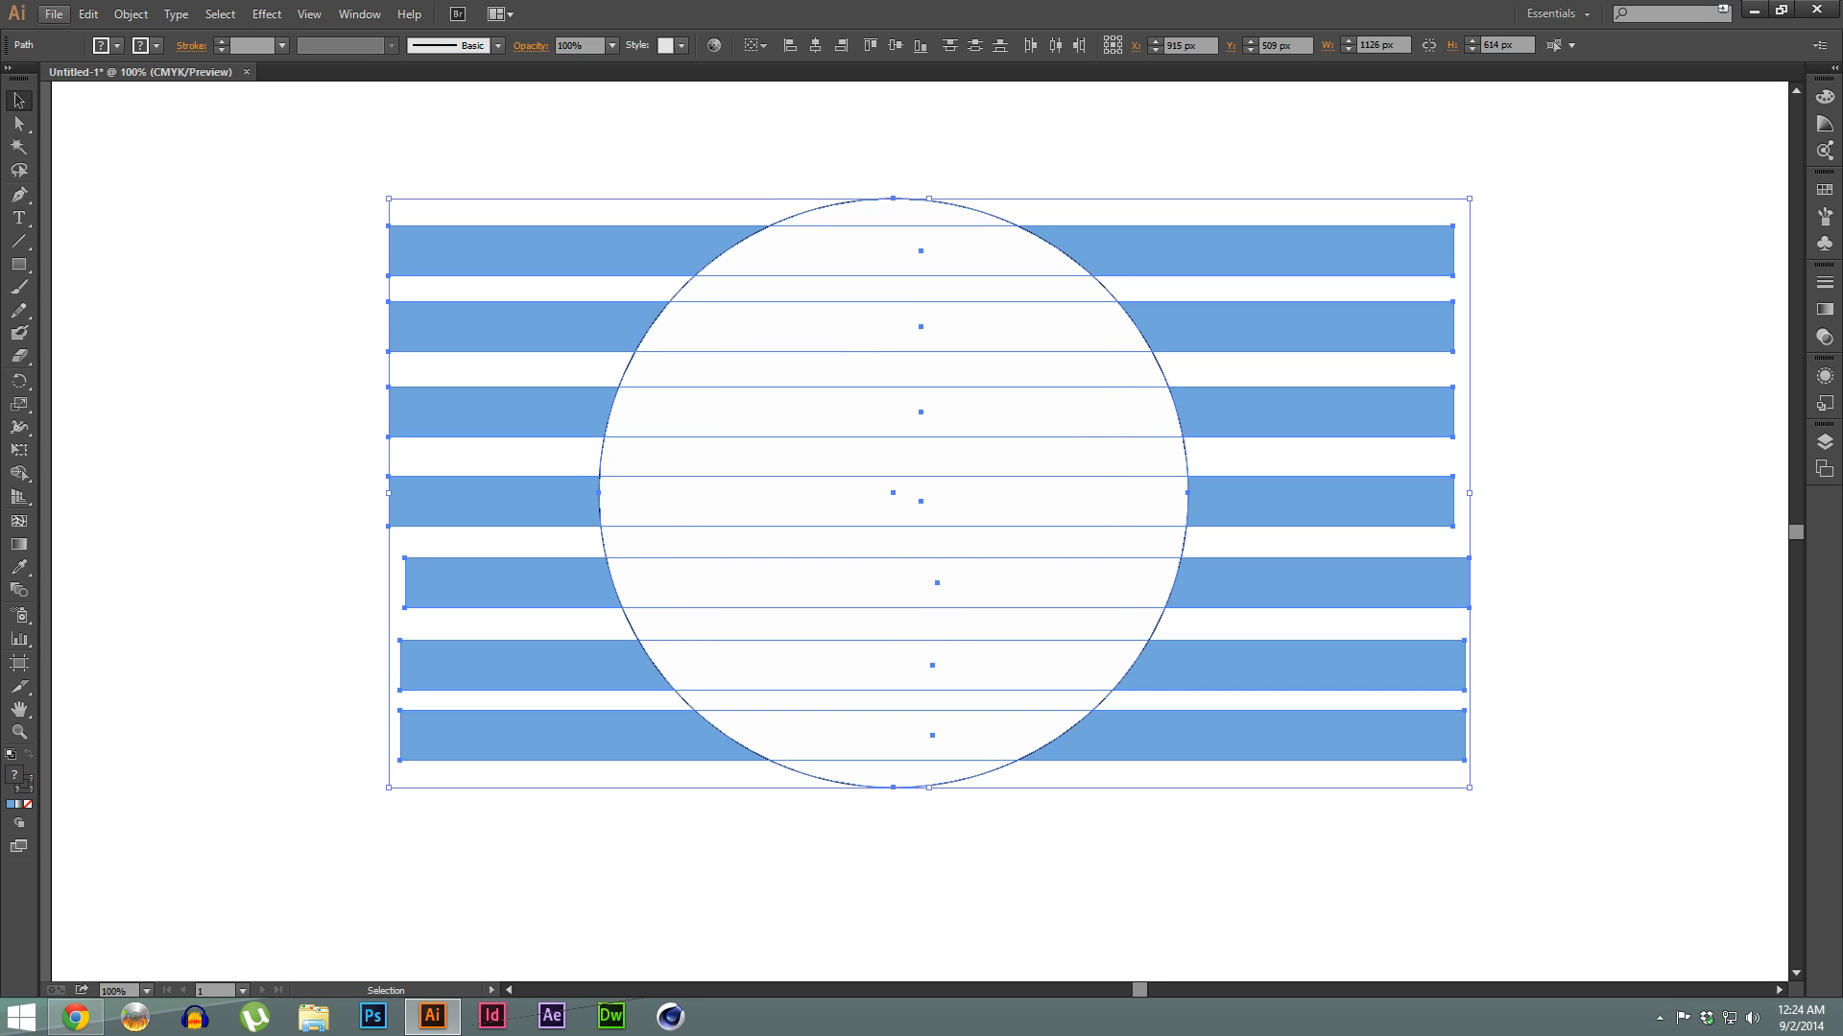
- Envelope-distort the blue stripes with the top object so they take the circle's shape, and deselect the result
{"action": "left_click", "coordinate": [131, 14]}
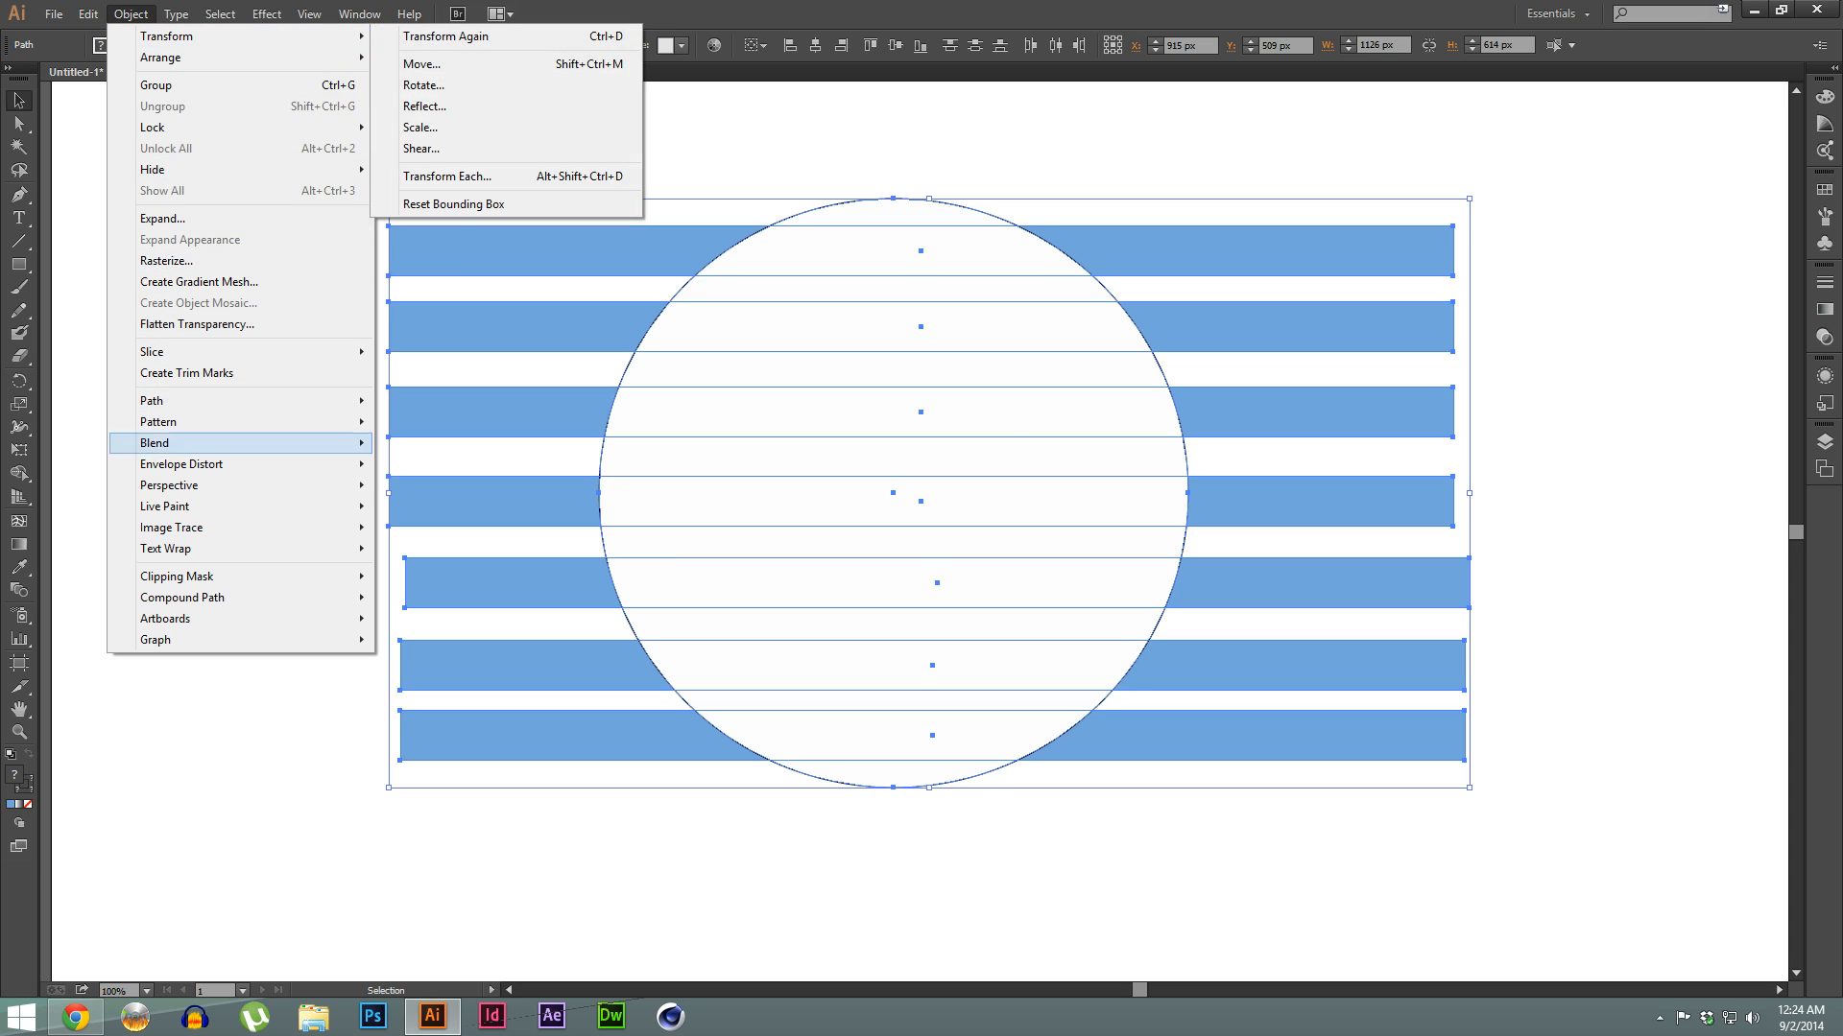
{"action": "mouse_move", "coordinate": [240, 463]}
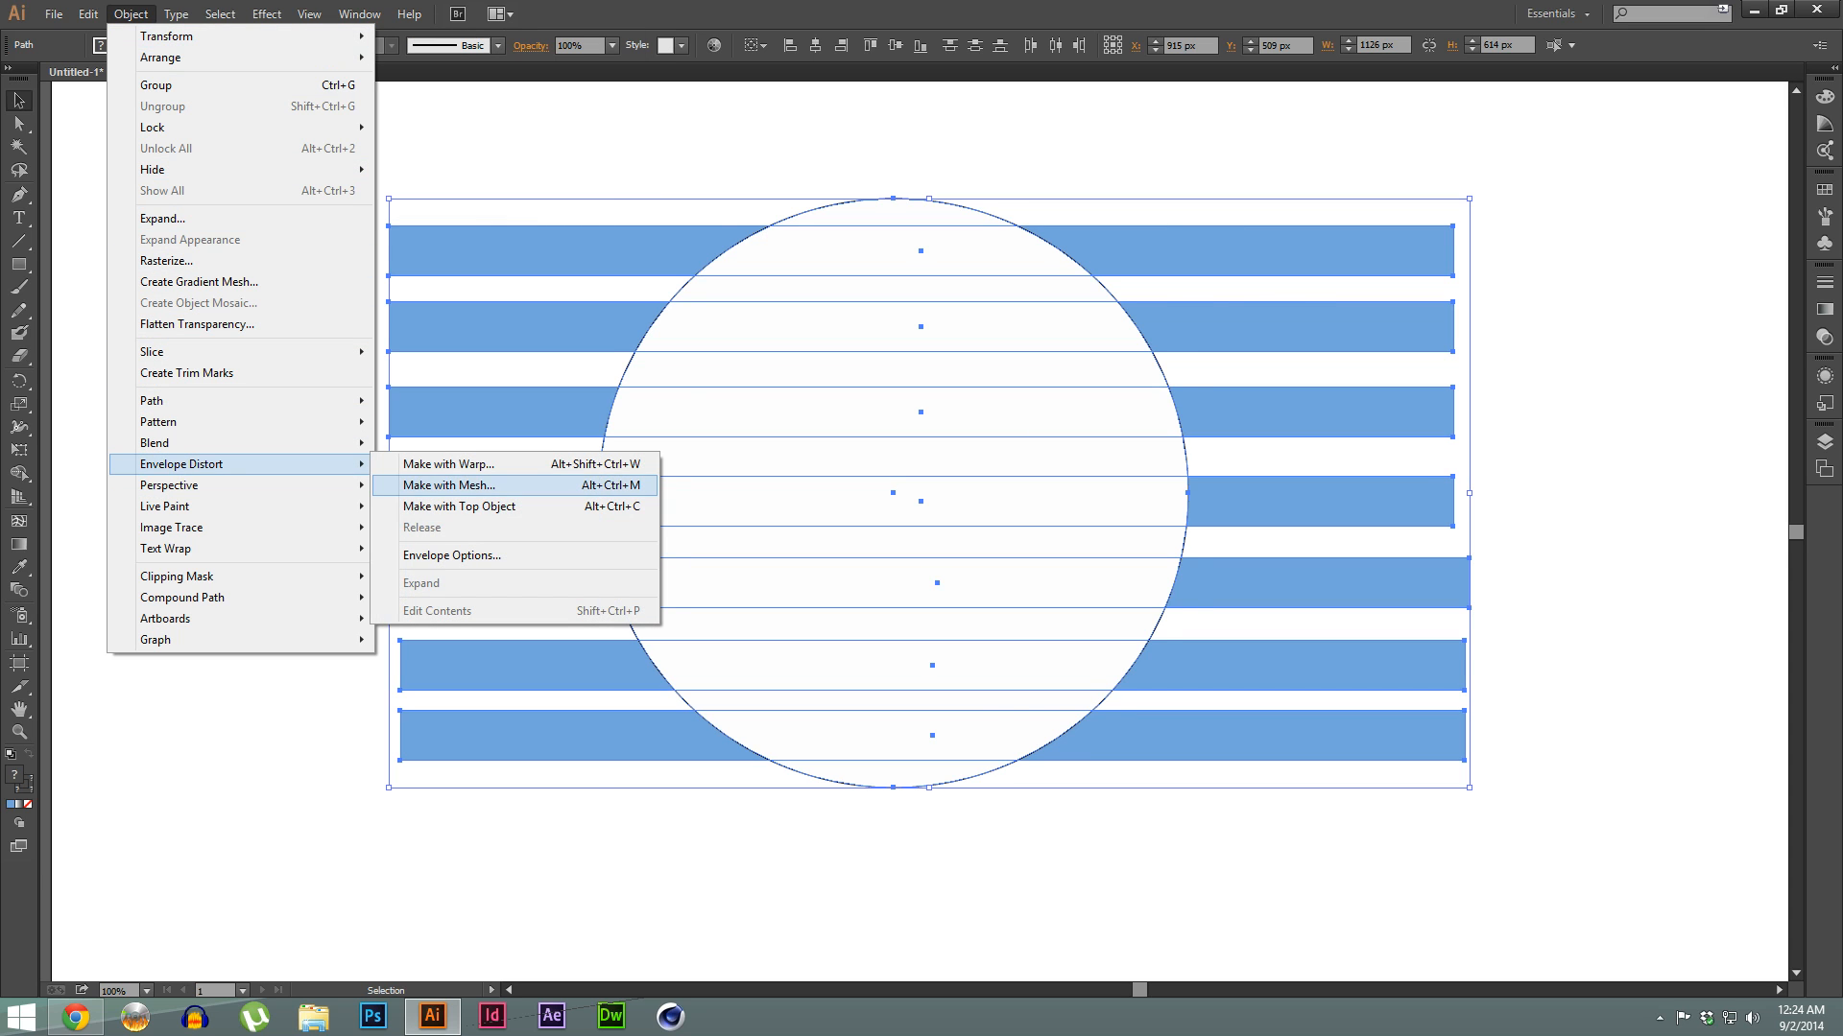
{"action": "left_click", "coordinate": [458, 506]}
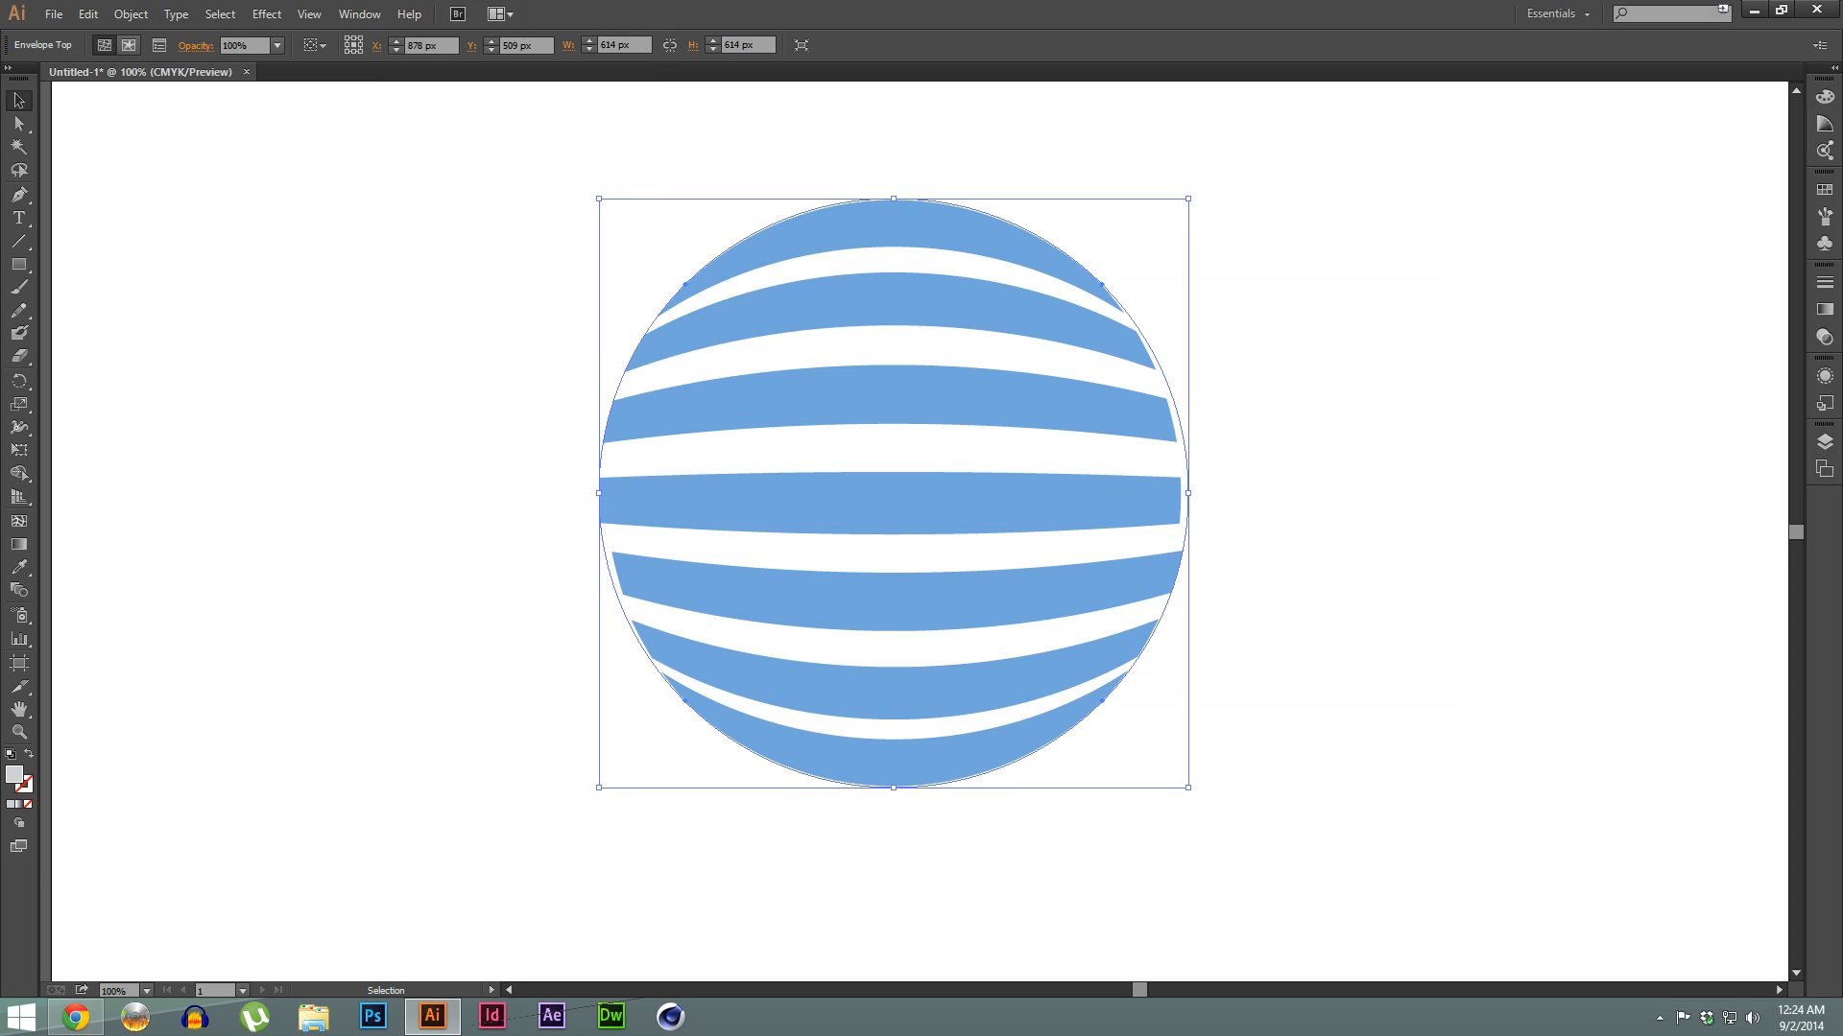
{"action": "key", "text": "ctrl+shift+a"}
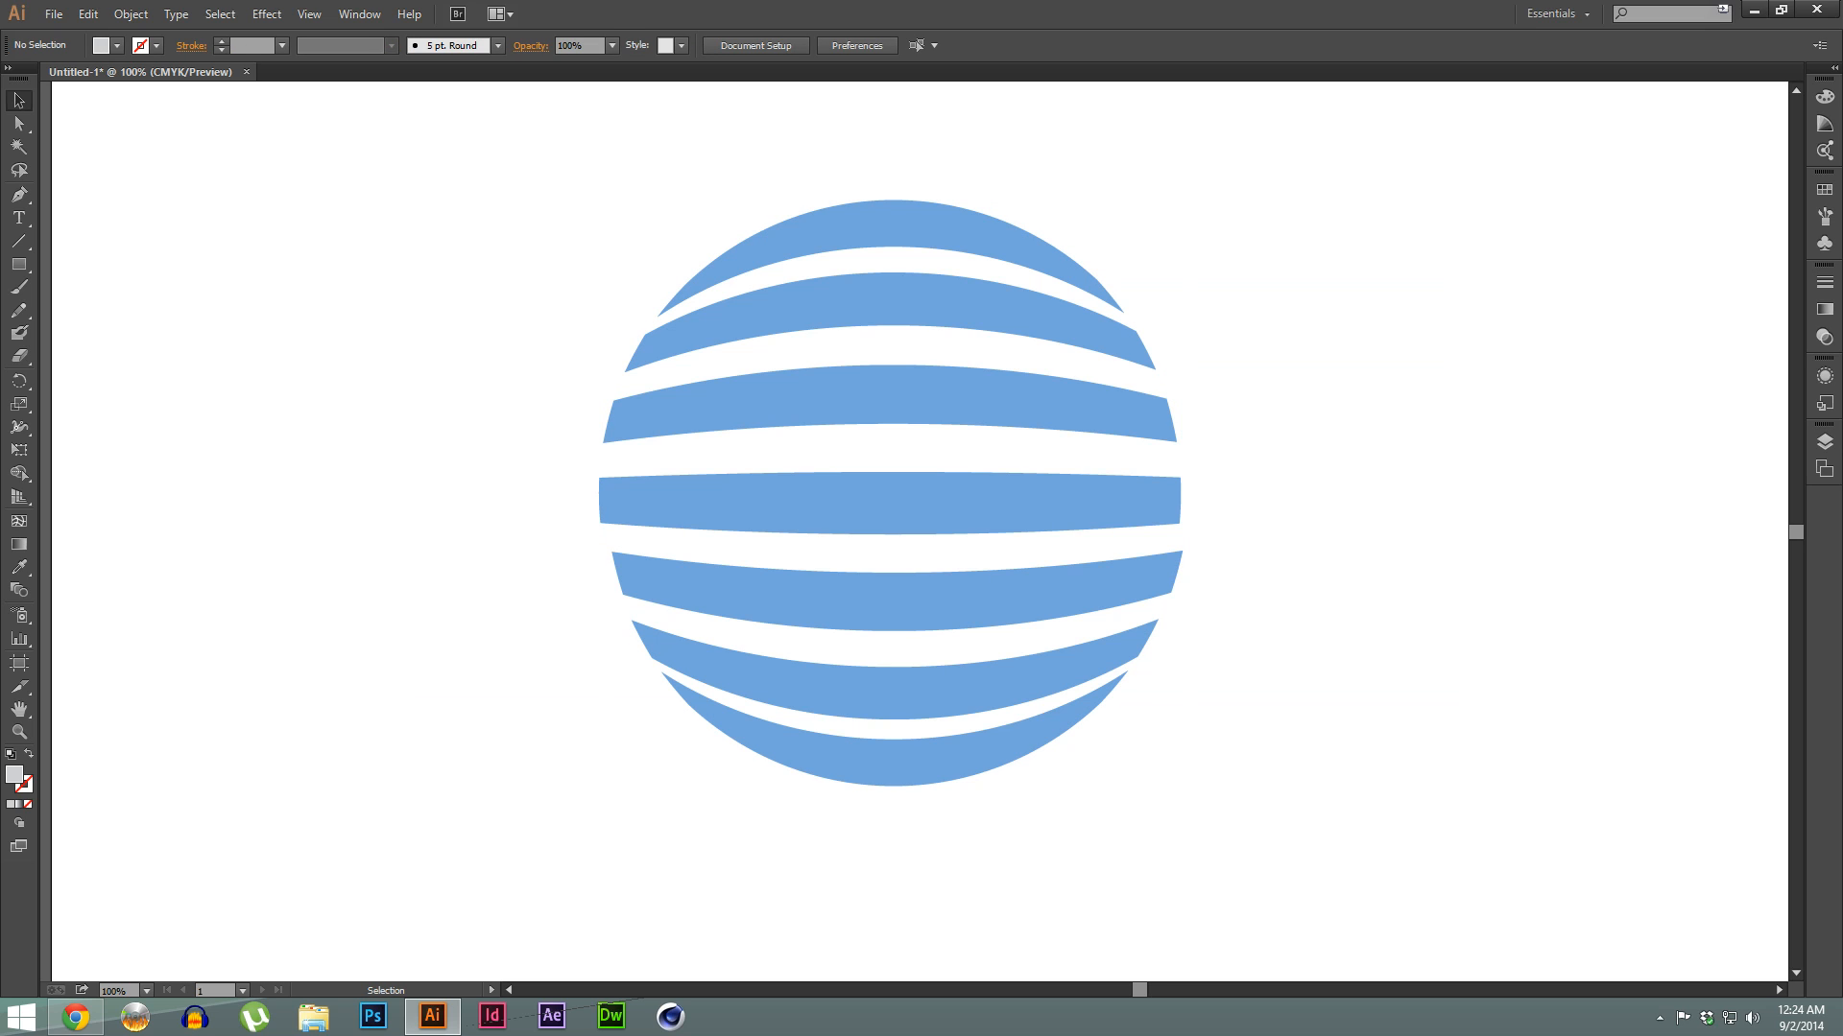
- Examine the striped globe on the artboard at several zoom levels
{"action": "key", "text": "ctrl+minus"}
{"action": "key", "text": "ctrl+minus"}
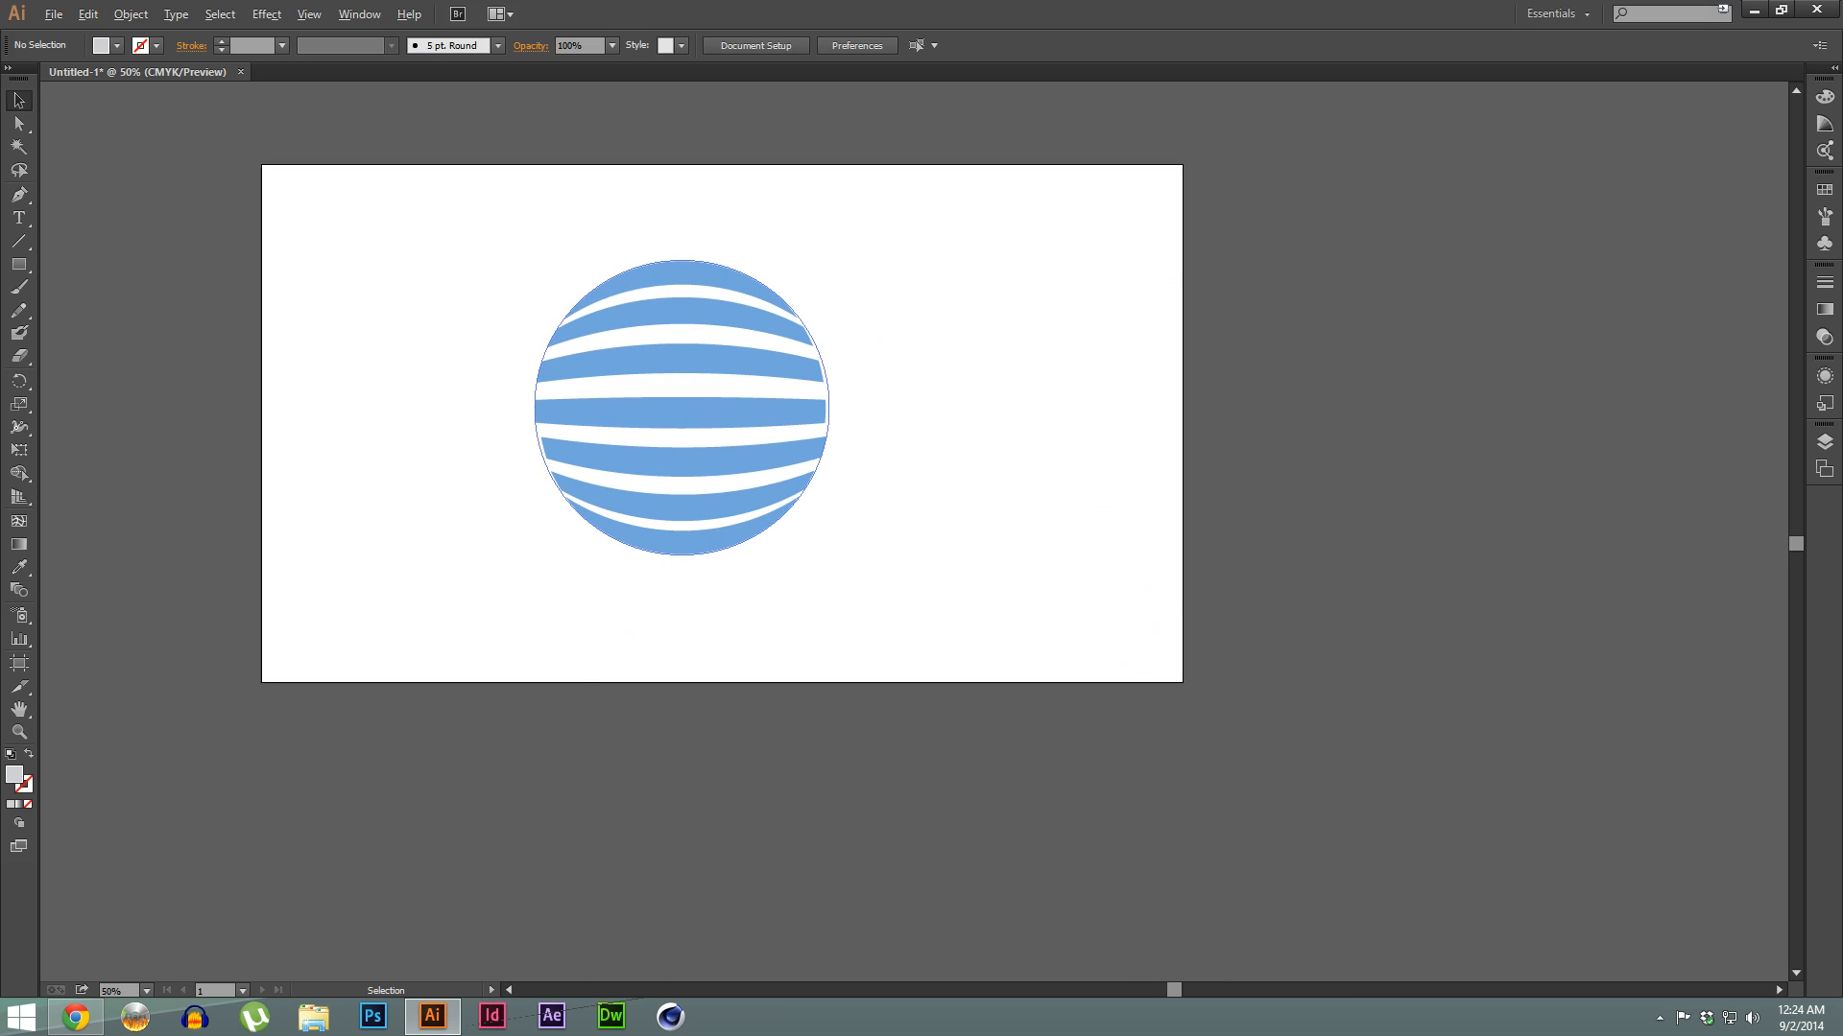
{"action": "key", "text": "ctrl+minus"}
{"action": "key", "text": "ctrl+minus"}
{"action": "key", "text": "ctrl+minus"}
{"action": "key", "text": "ctrl+plus"}
{"action": "key", "text": "ctrl+plus"}
{"action": "key", "text": "ctrl+plus"}
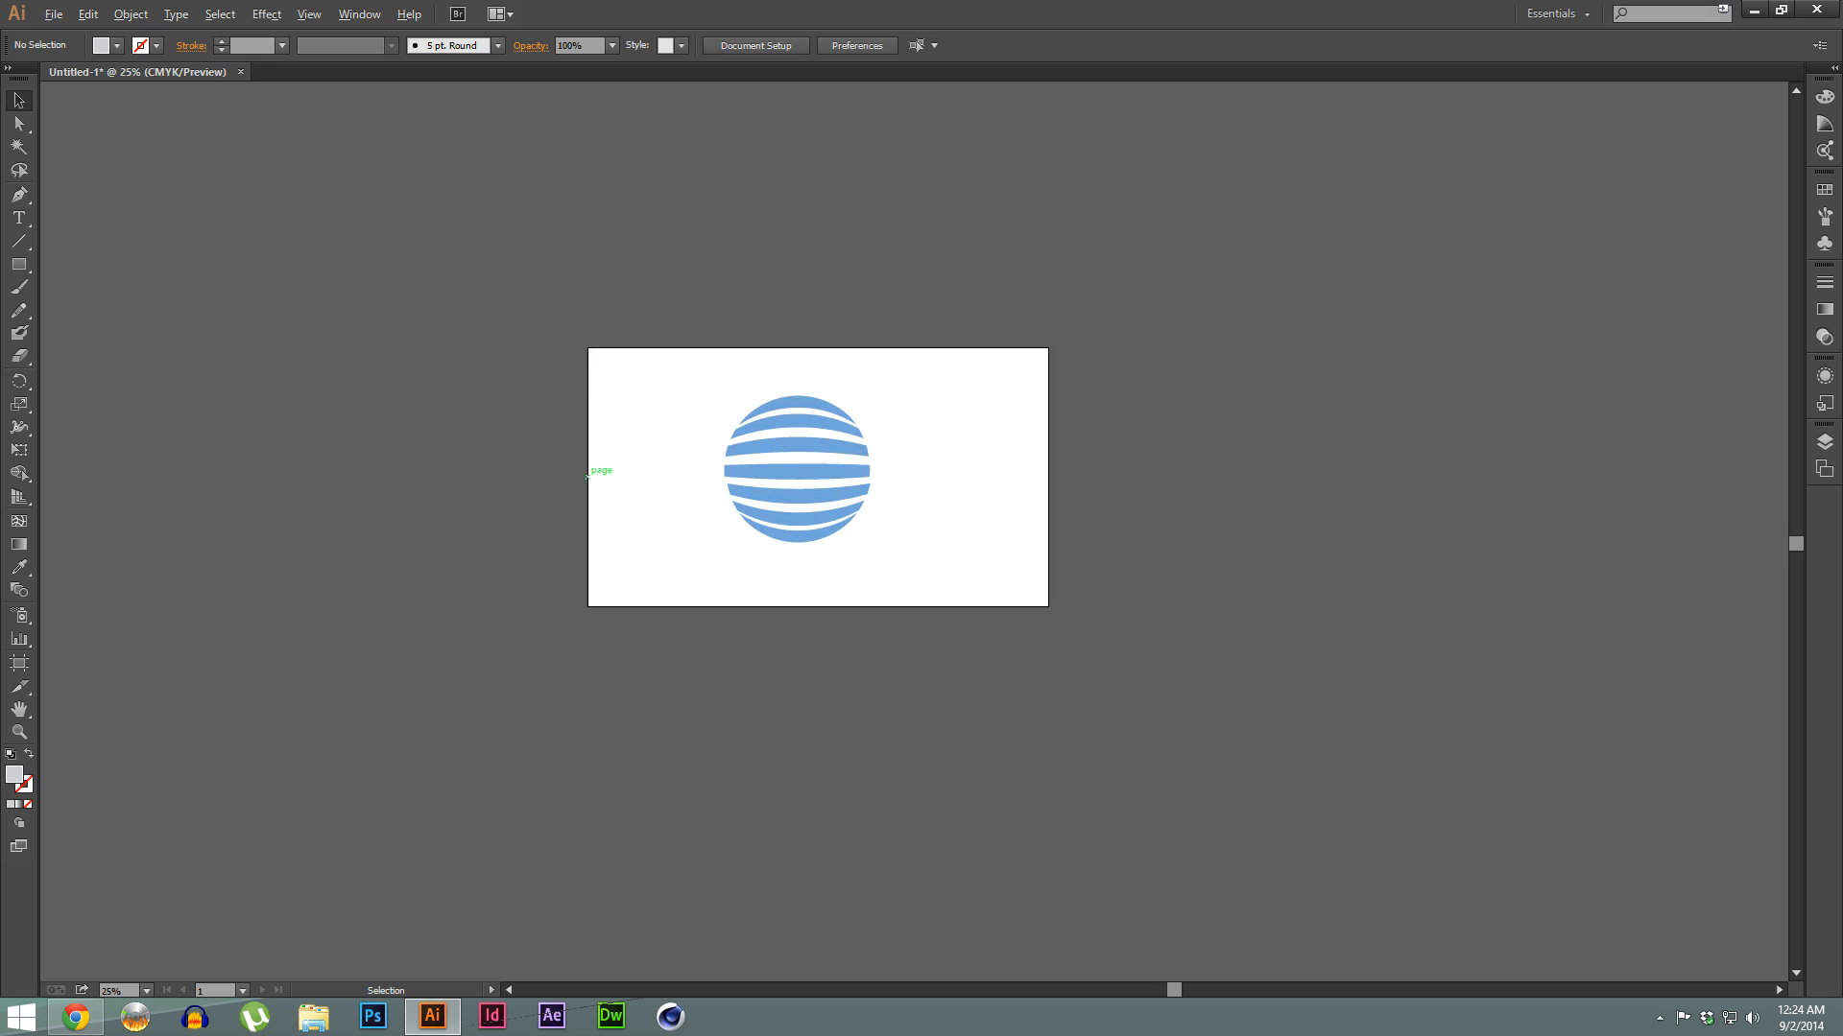
{"action": "scroll", "coordinate": [591, 322], "scroll_direction": "up", "scroll_amount": 2}
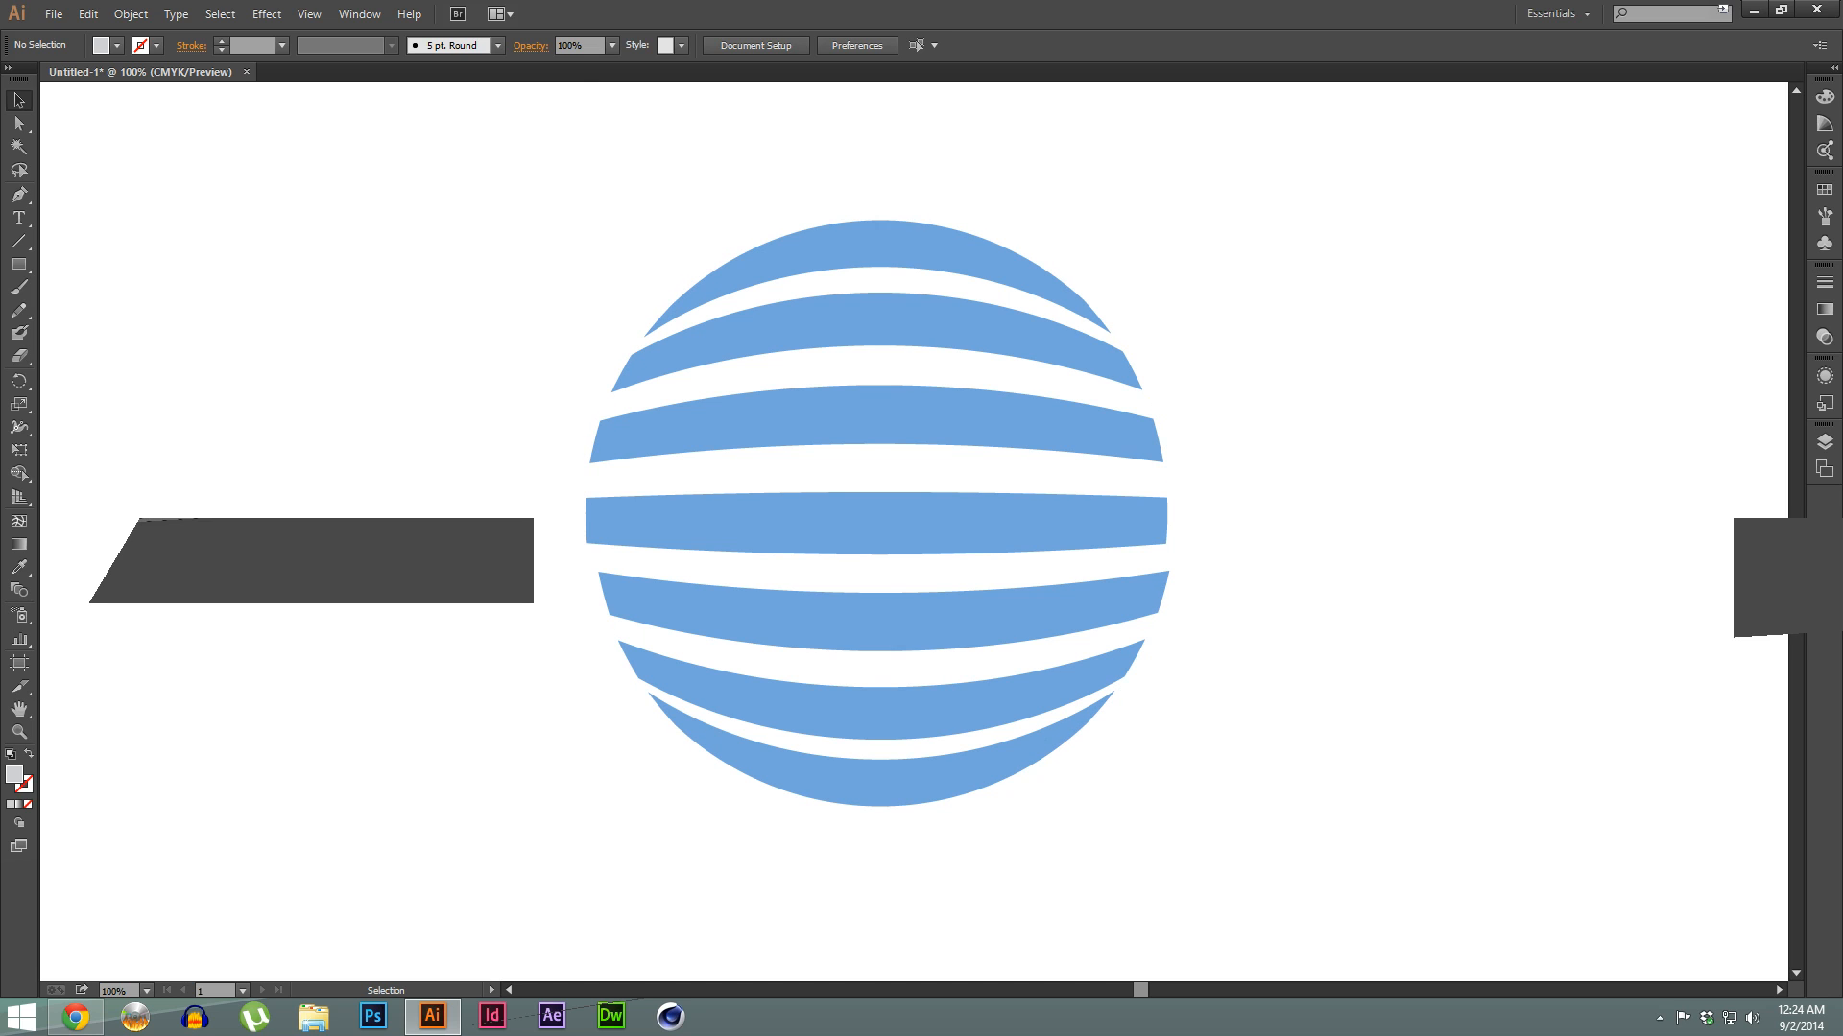
{"action": "key", "text": "ctrl+minus"}
{"action": "key", "text": "ctrl+minus"}
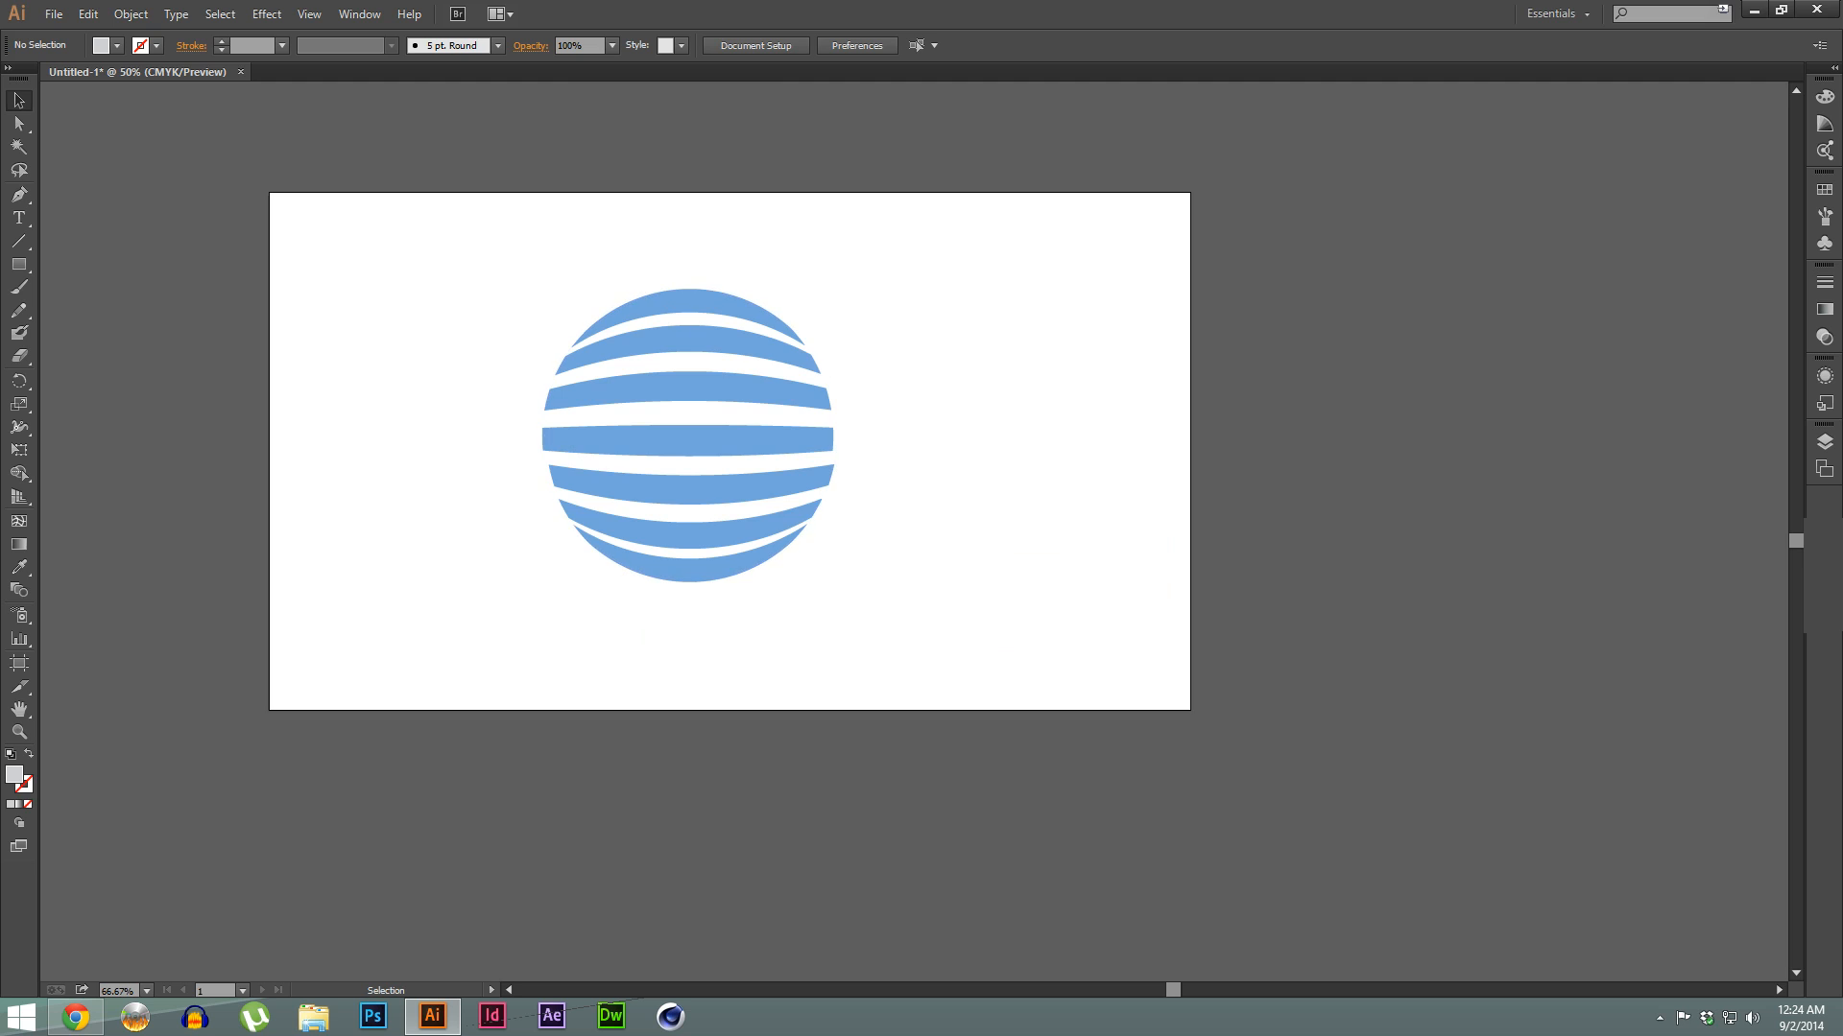
- Select the whole striped globe and delete it to leave the artboard empty
{"action": "scroll", "coordinate": [535, 314], "scroll_direction": "down", "scroll_amount": 1}
{"action": "scroll", "coordinate": [464, 347], "scroll_direction": "up", "scroll_amount": 1}
{"action": "scroll", "coordinate": [480, 350], "scroll_direction": "up", "scroll_amount": 1}
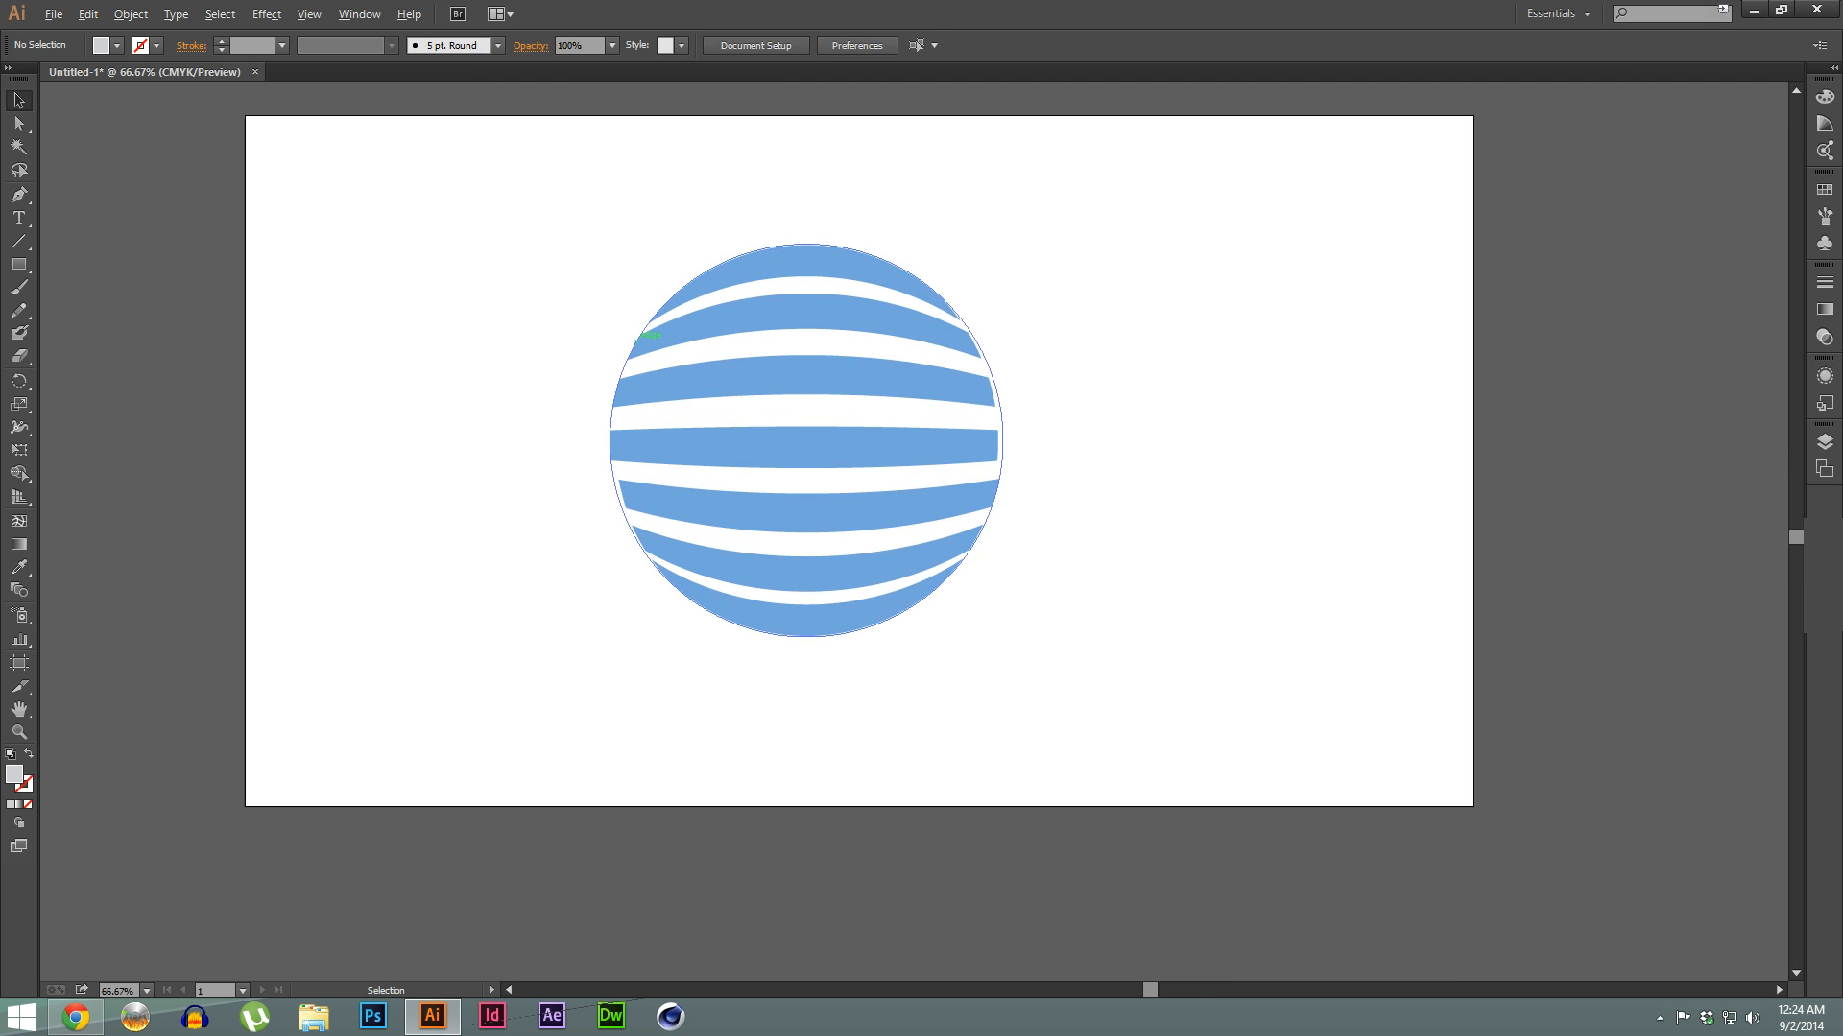
{"action": "left_click_drag", "start_coordinate": [533, 182], "coordinate": [1131, 754]}
{"action": "key", "text": "Delete"}
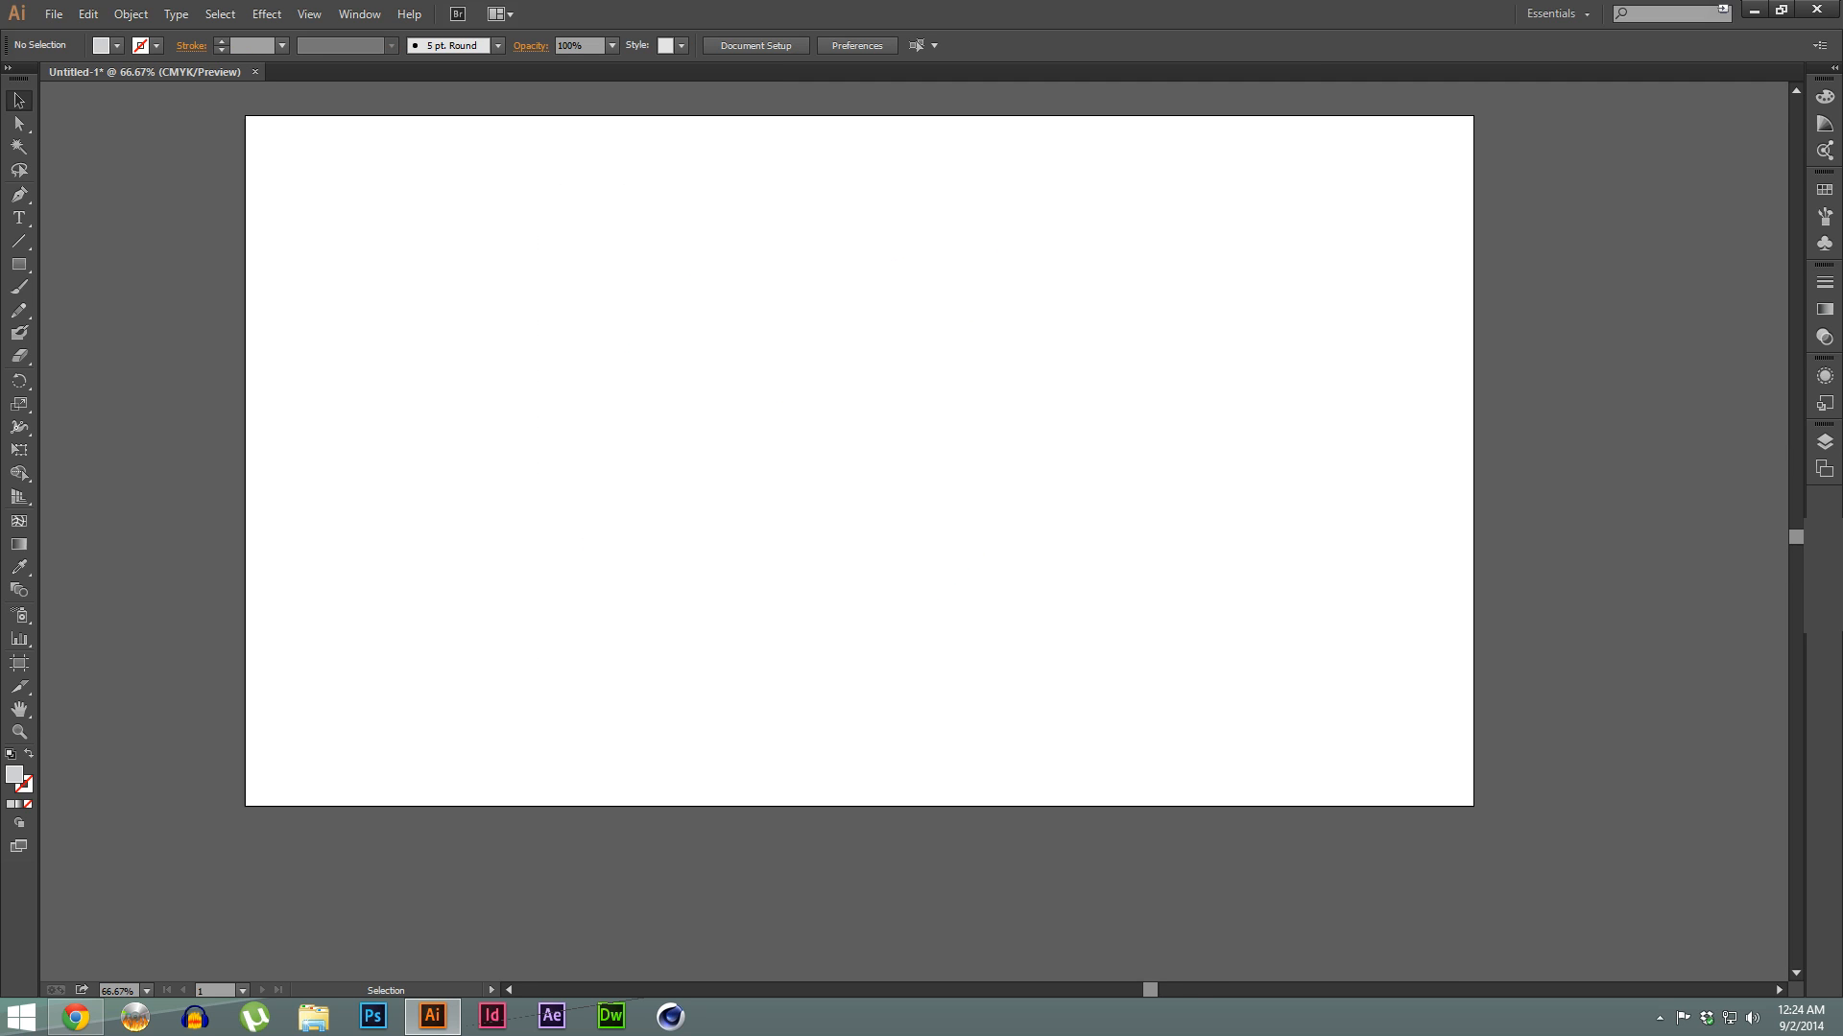
- Draw an open profile path with the Pen tool, about 101 px wide and 443 px tall, curving down to an angular foot
{"action": "scroll", "coordinate": [915, 529], "scroll_direction": "up", "scroll_amount": 1}
{"action": "left_click_drag", "start_coordinate": [19, 195], "coordinate": [67, 194]}
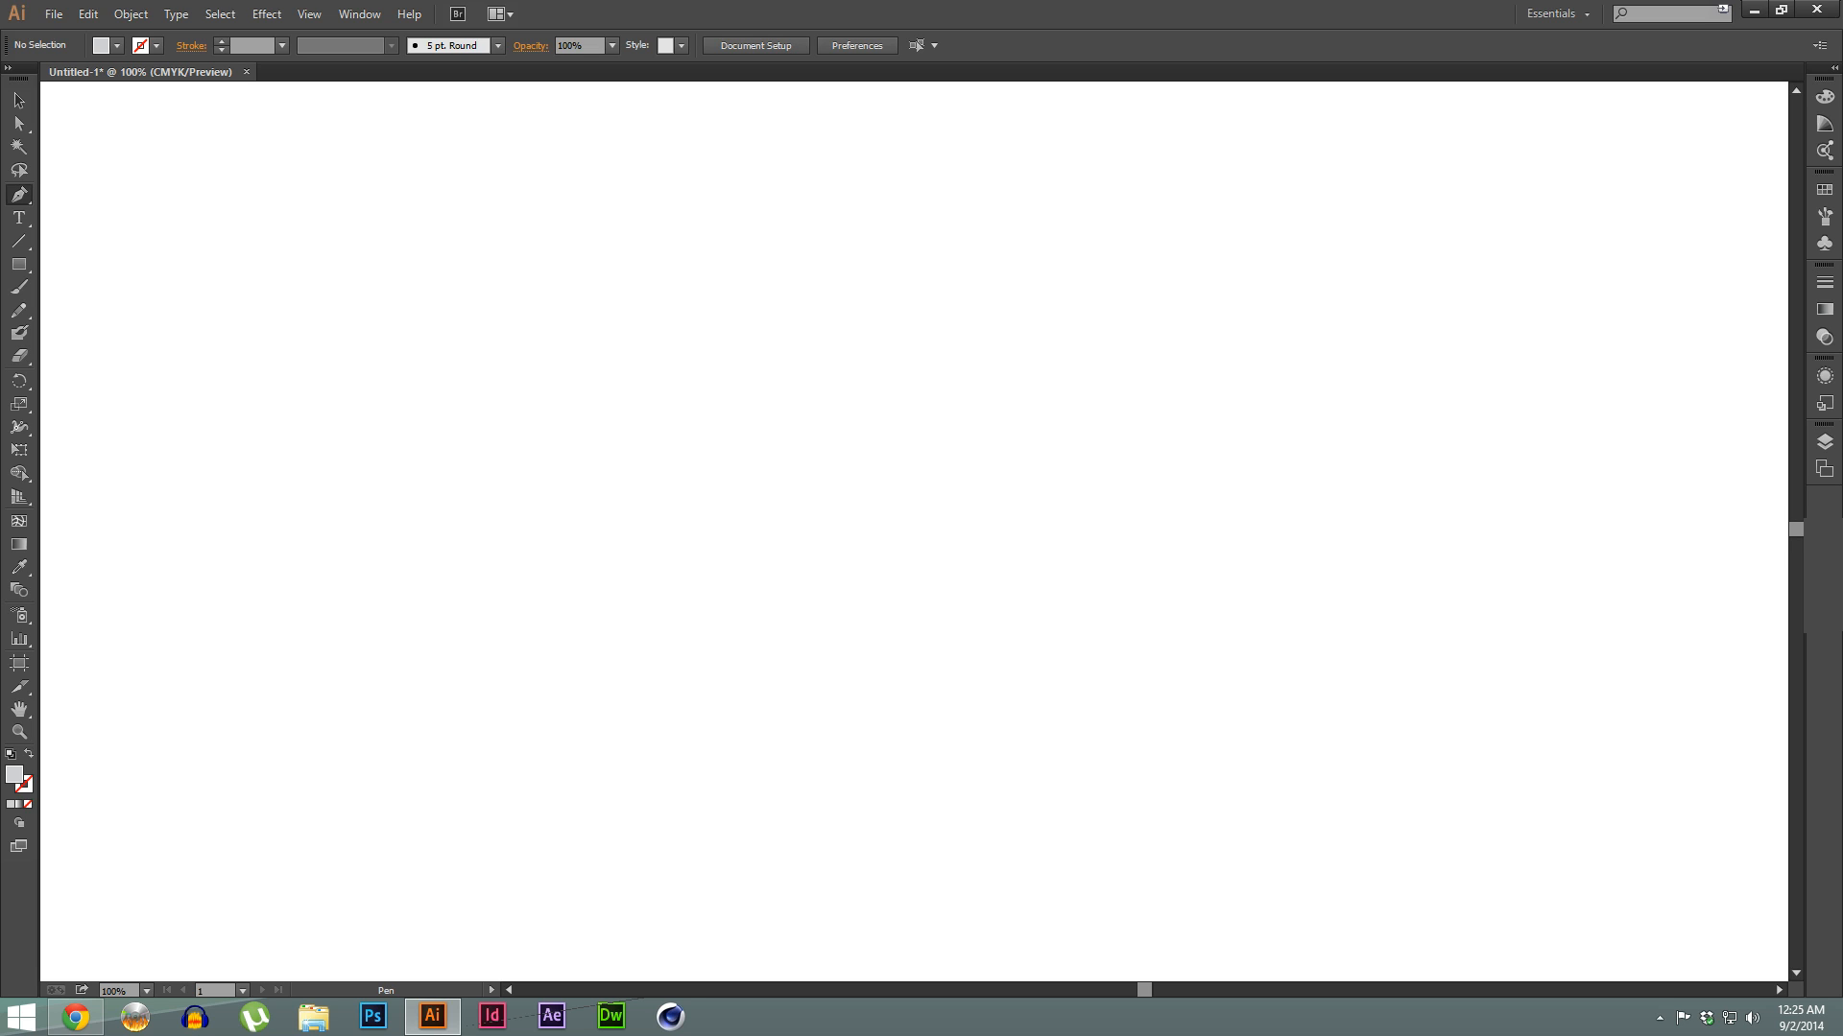
{"action": "left_click", "coordinate": [708, 212]}
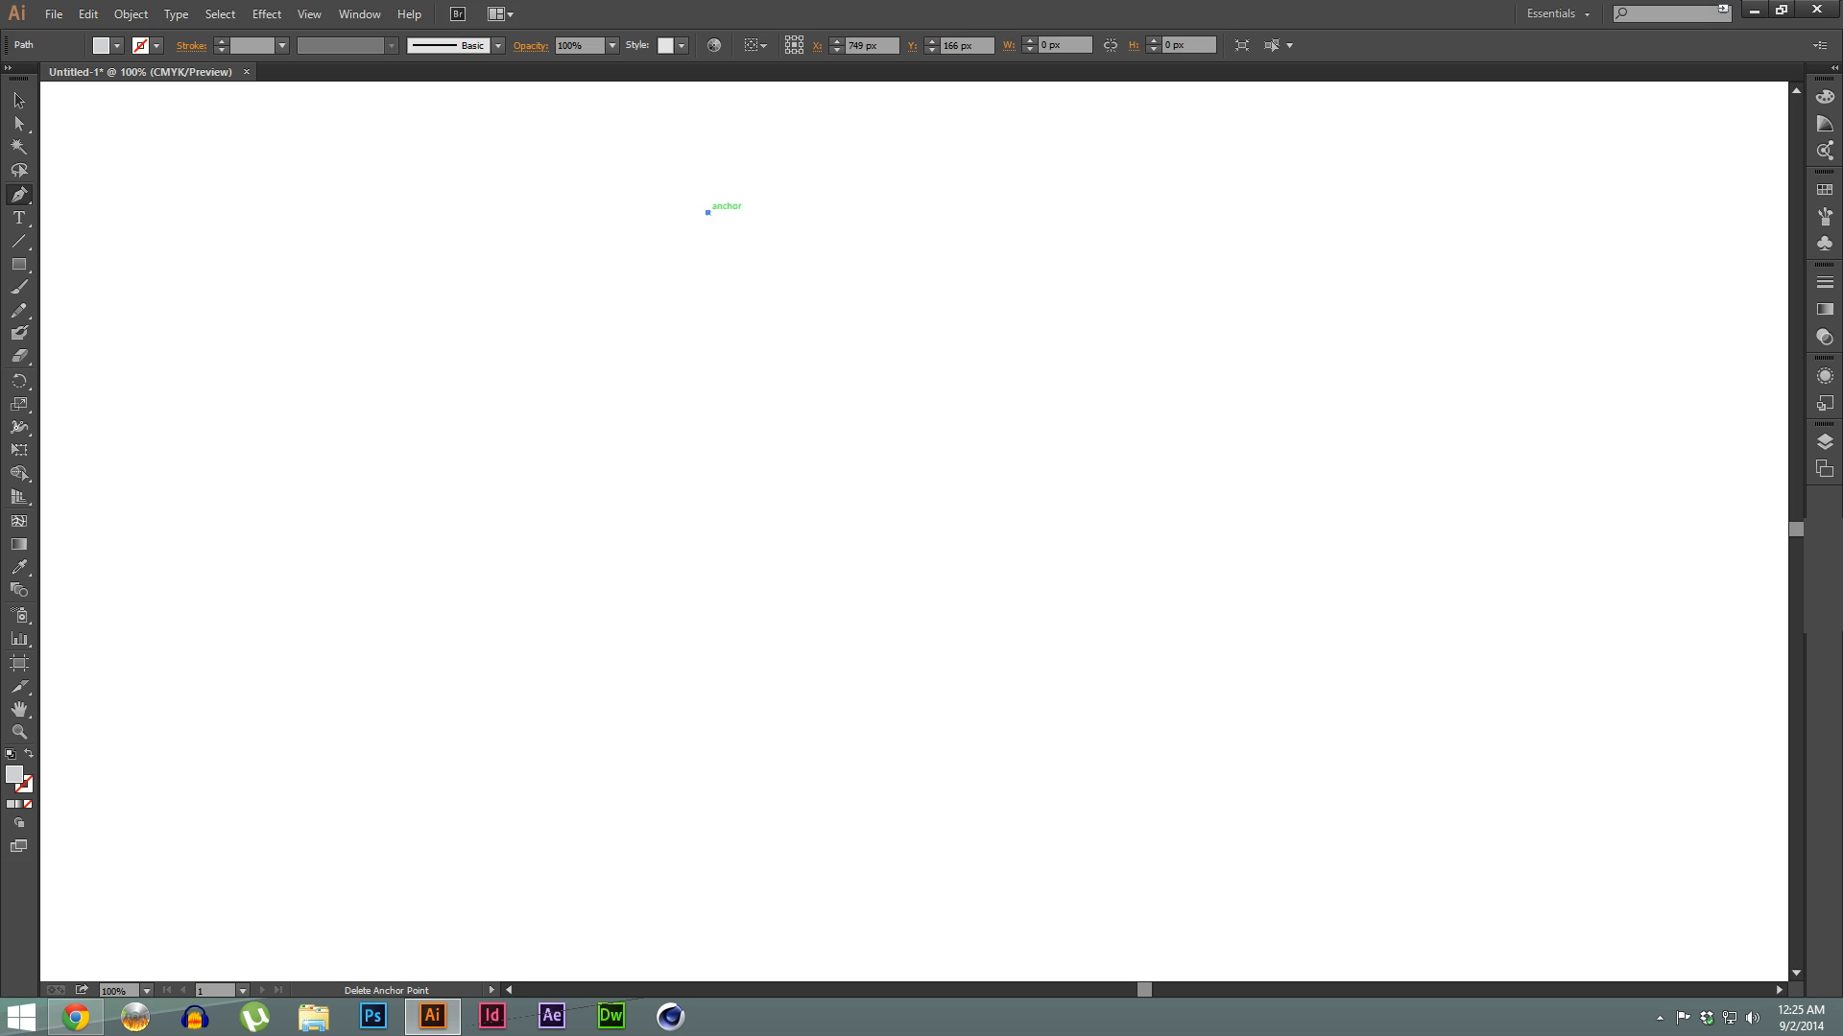
{"action": "left_click_drag", "start_coordinate": [743, 448], "coordinate": [779, 493]}
{"action": "left_click", "coordinate": [805, 572]}
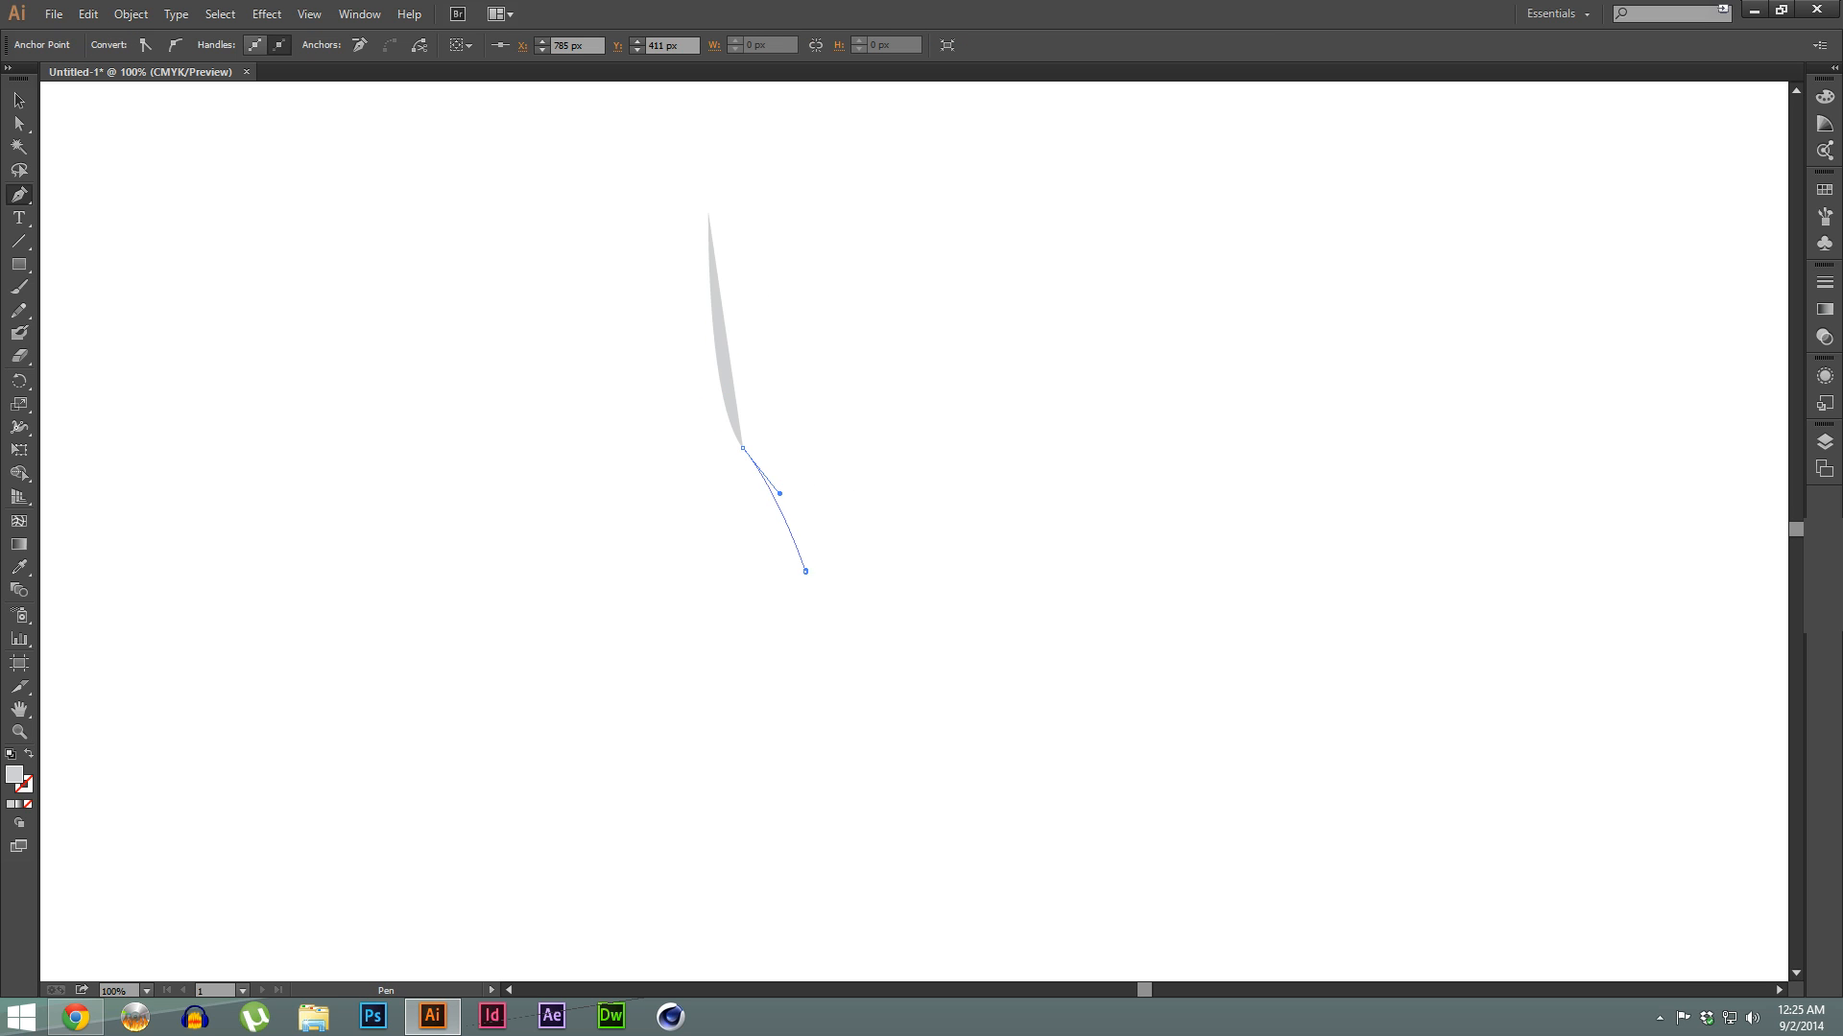
{"action": "left_click_drag", "start_coordinate": [805, 572], "coordinate": [823, 688]}
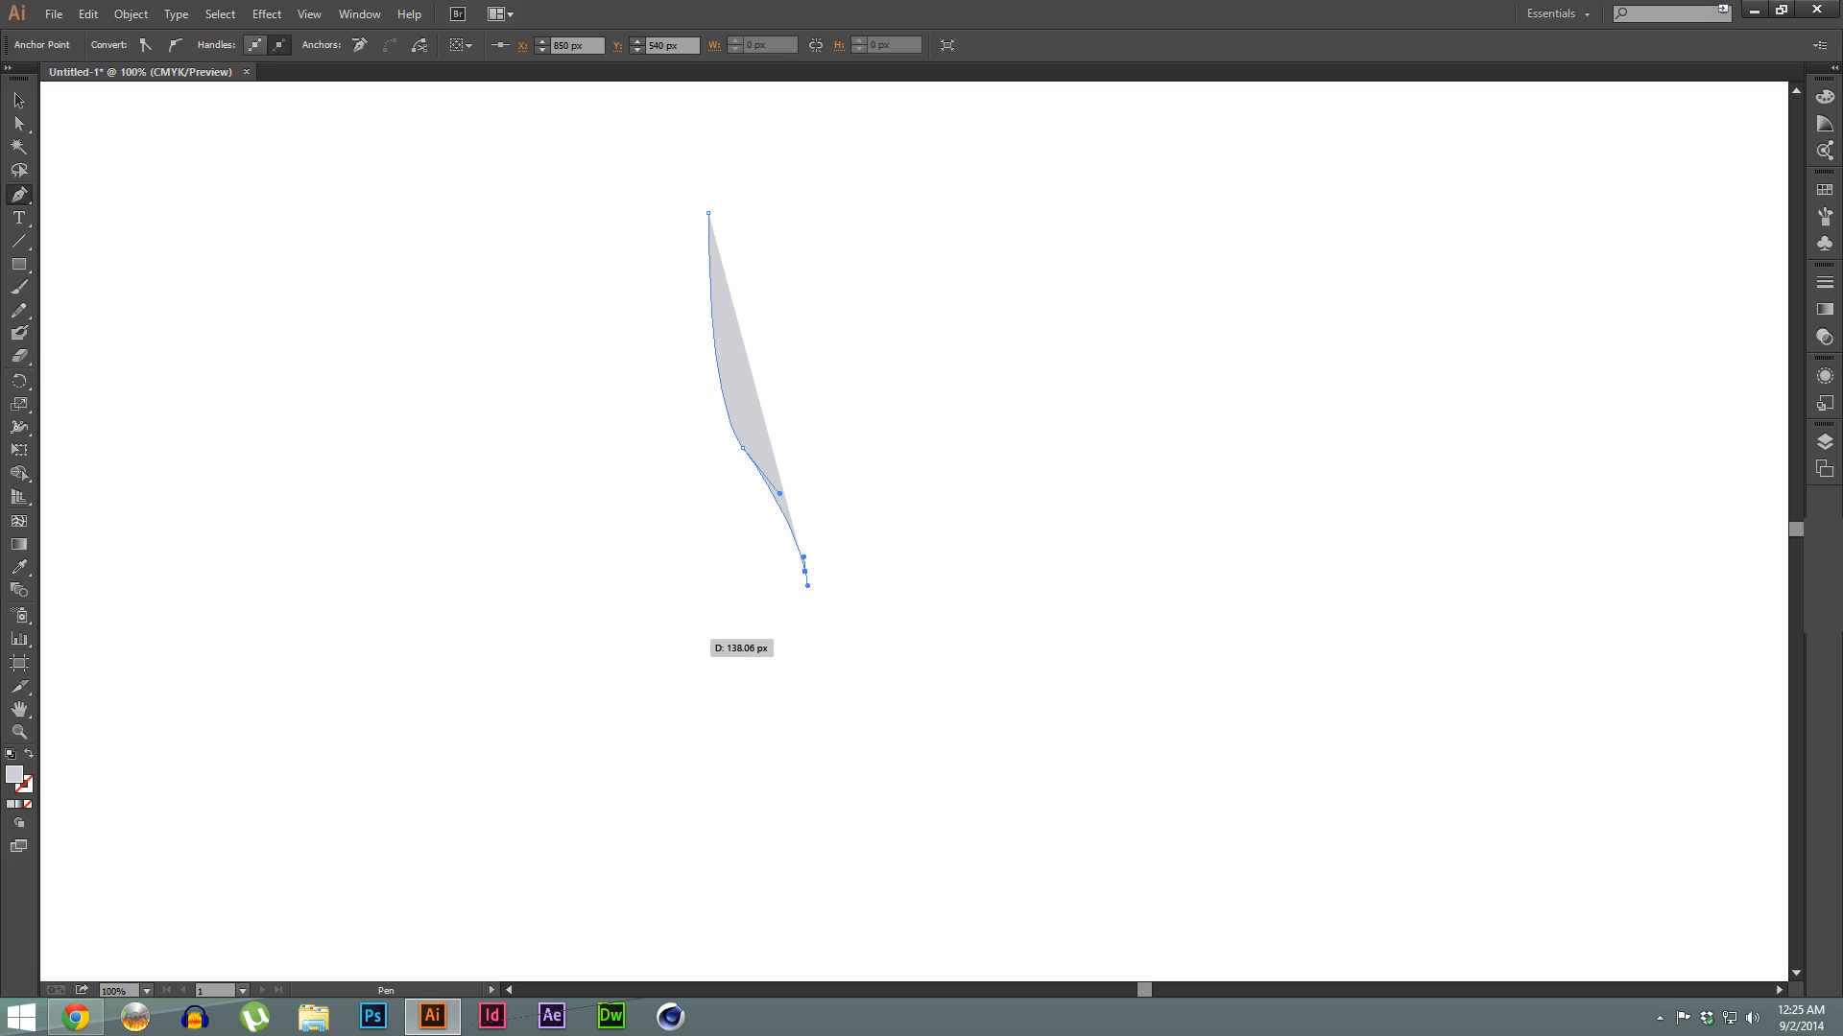
{"action": "left_click", "coordinate": [722, 634]}
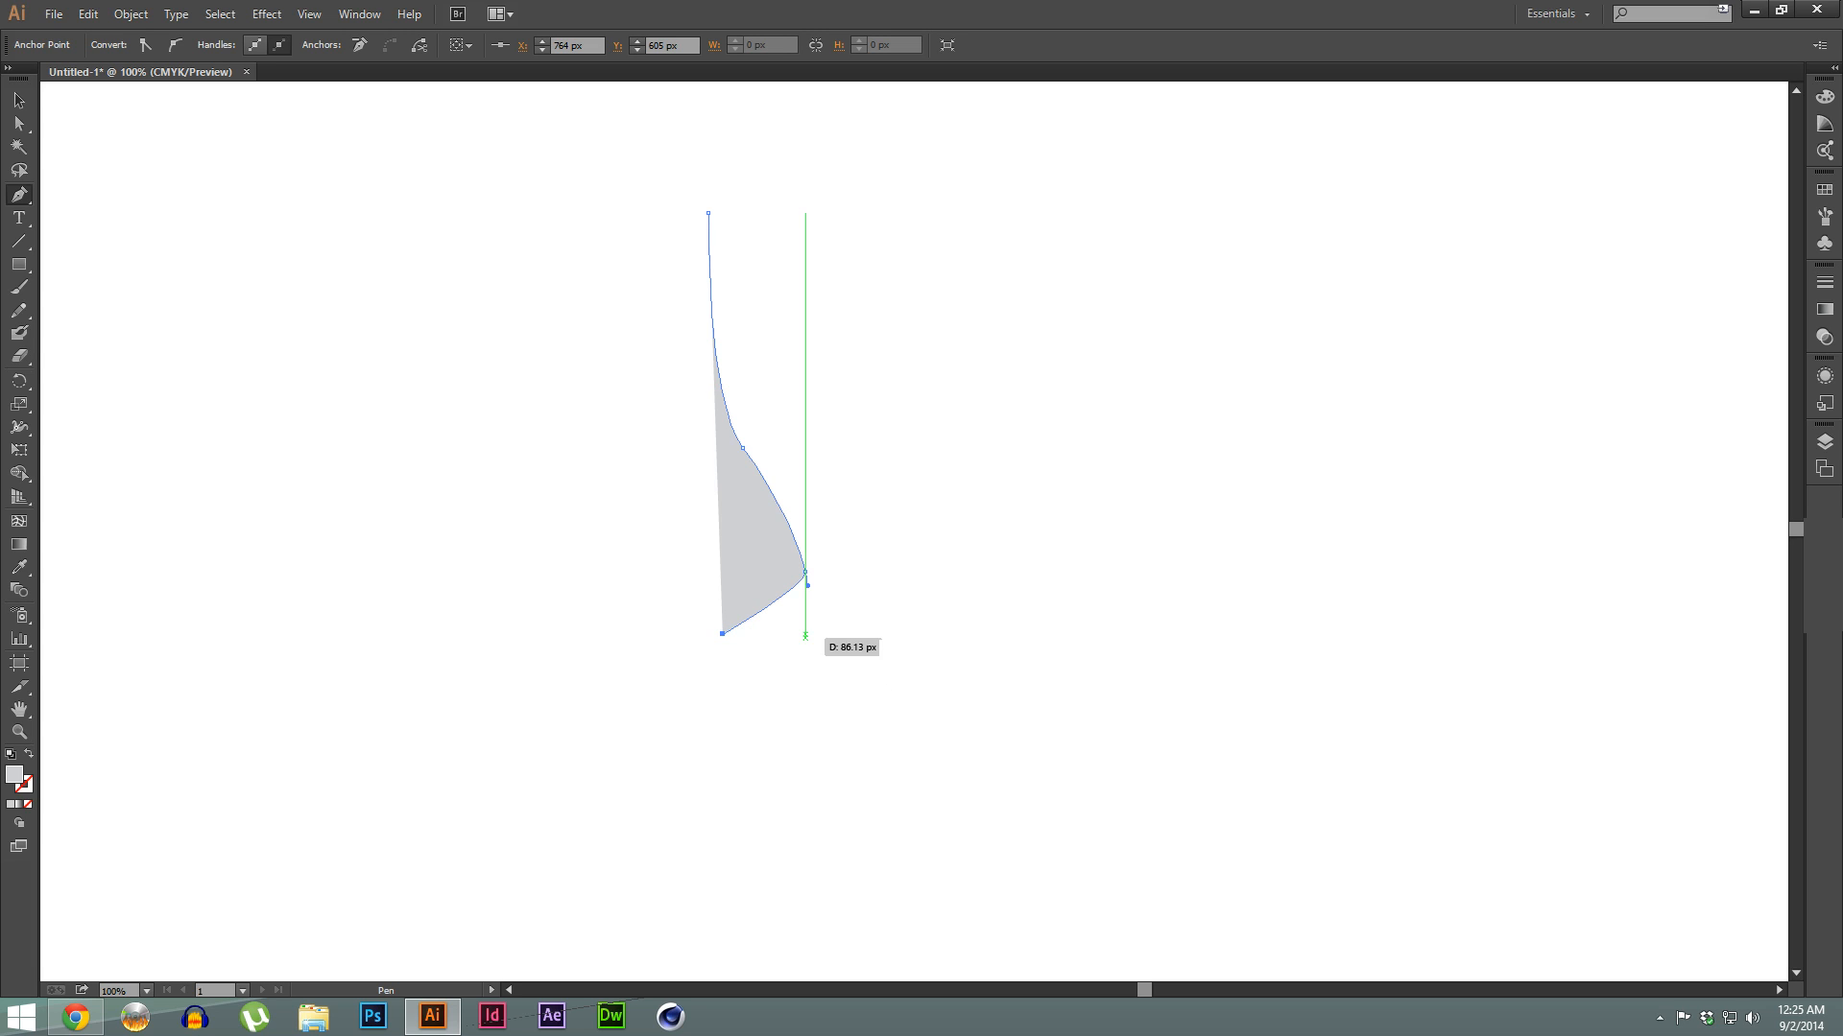
{"action": "left_click", "coordinate": [805, 636]}
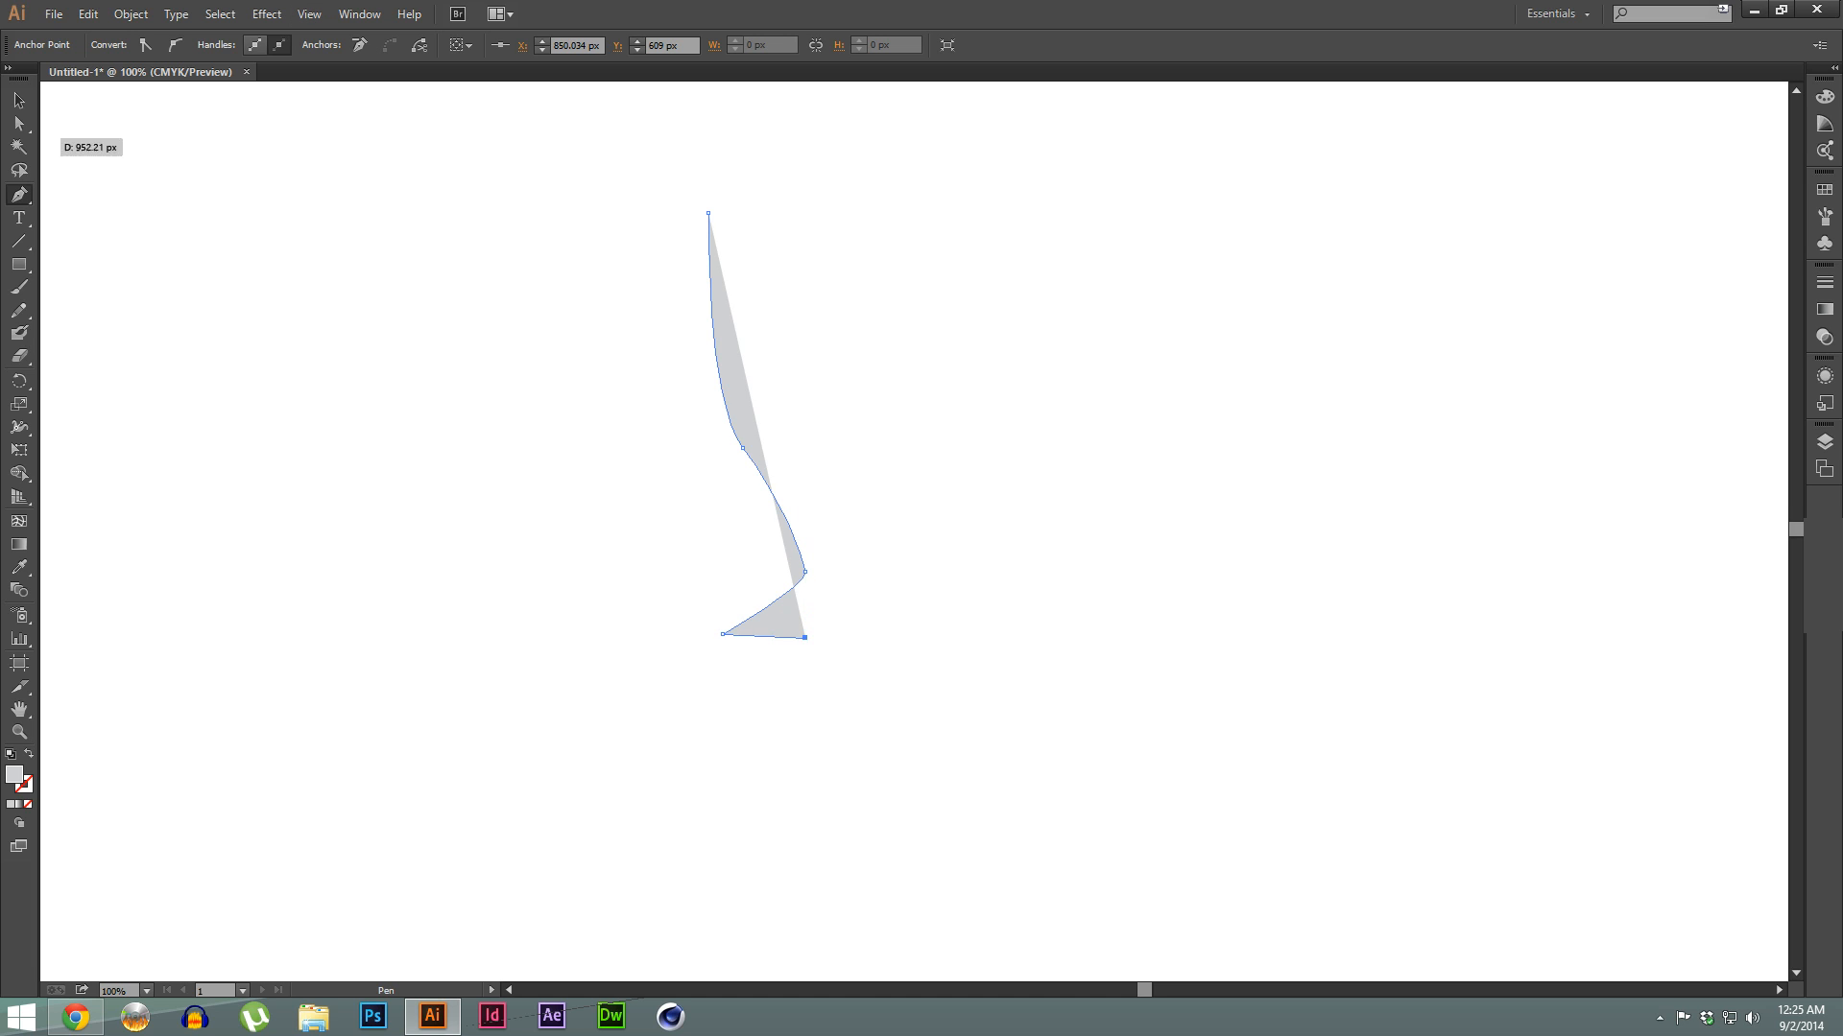
- Select the profile path and remove its fill
{"action": "left_click", "coordinate": [18, 100]}
{"action": "left_click", "coordinate": [719, 336]}
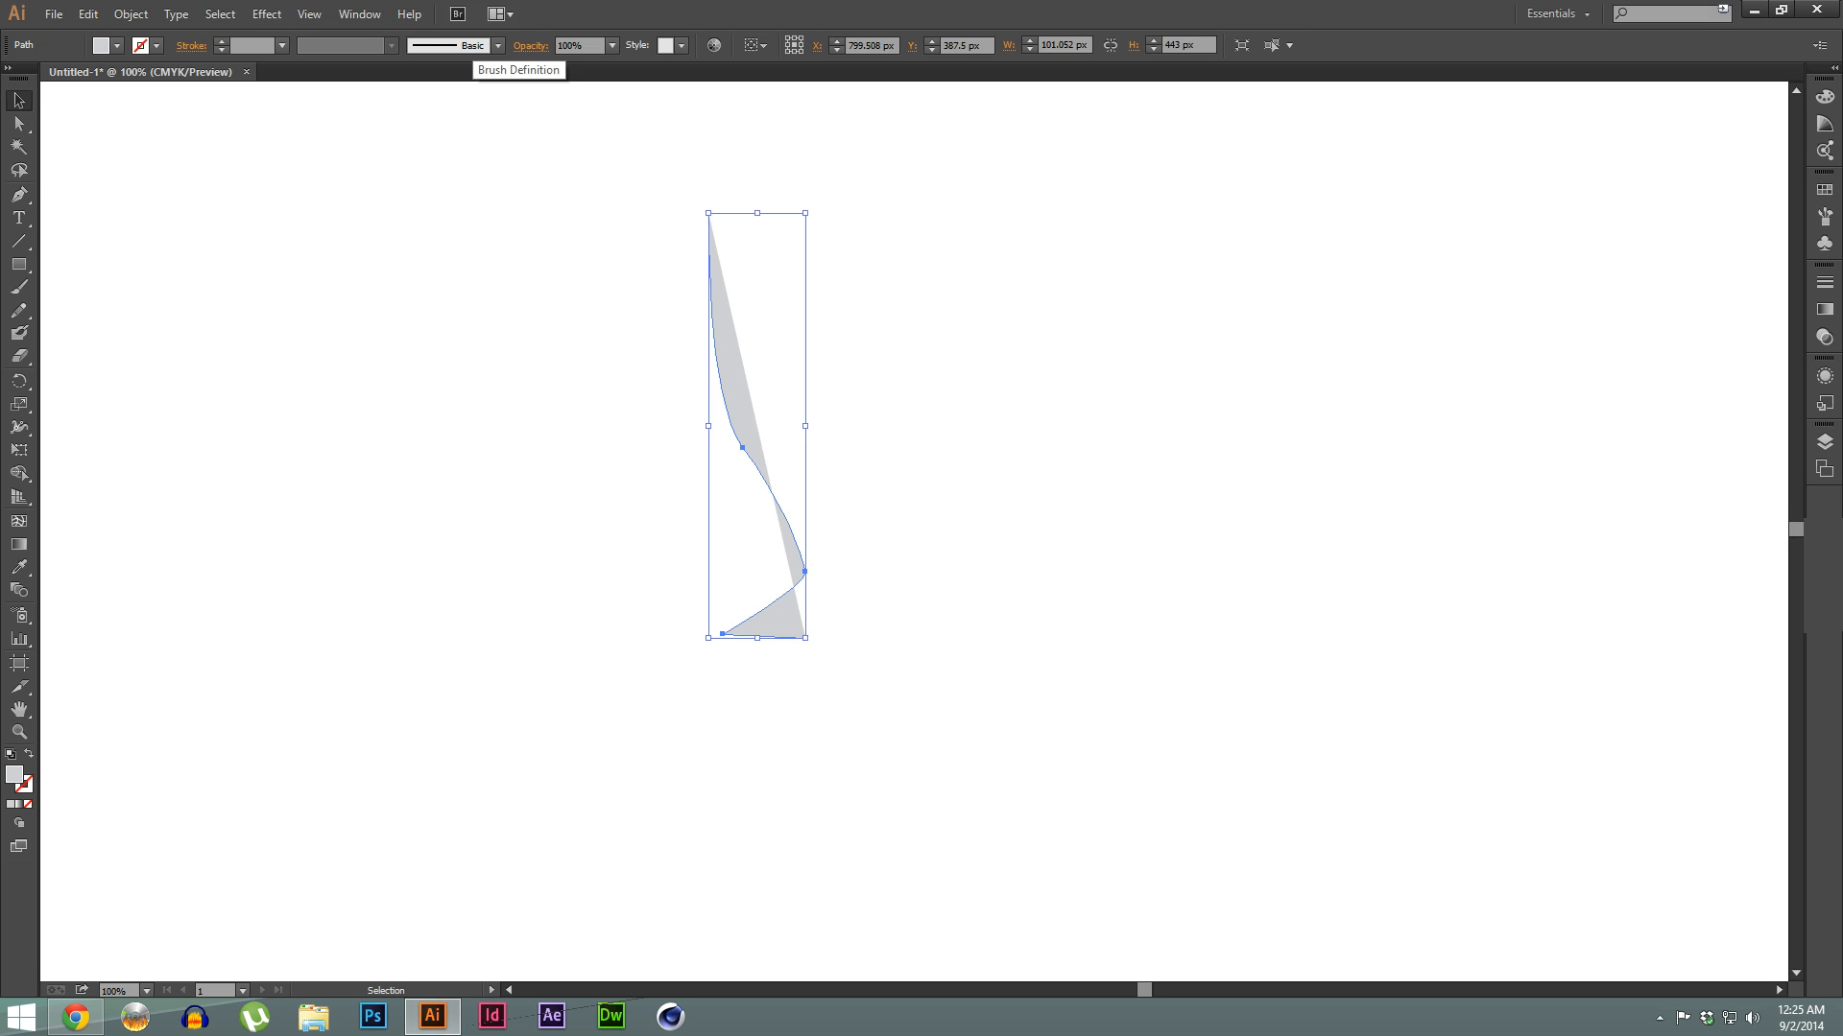
{"action": "left_click", "coordinate": [117, 45]}
{"action": "left_click", "coordinate": [10, 78]}
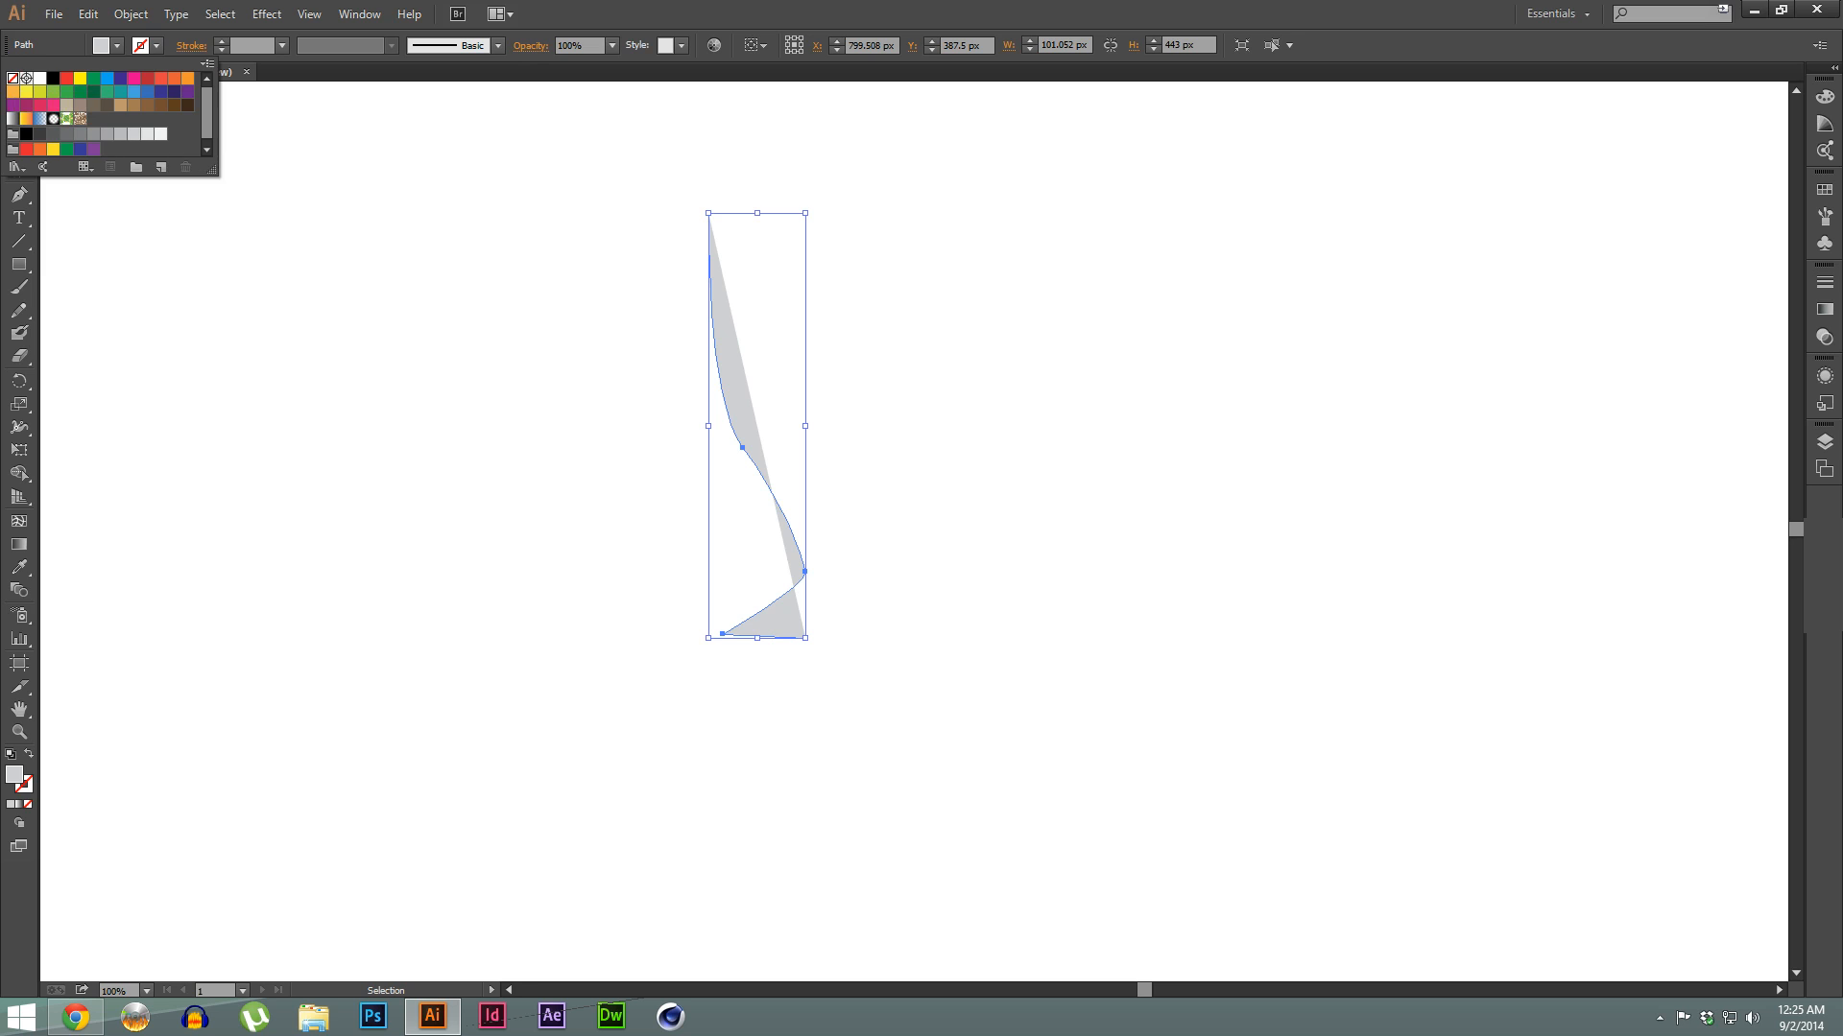
{"action": "key", "text": "Delete"}
- Try a 3D Revolve on the unfilled profile path with preview on and a different edge to offset from
{"action": "left_click_drag", "start_coordinate": [458, 246], "coordinate": [889, 450]}
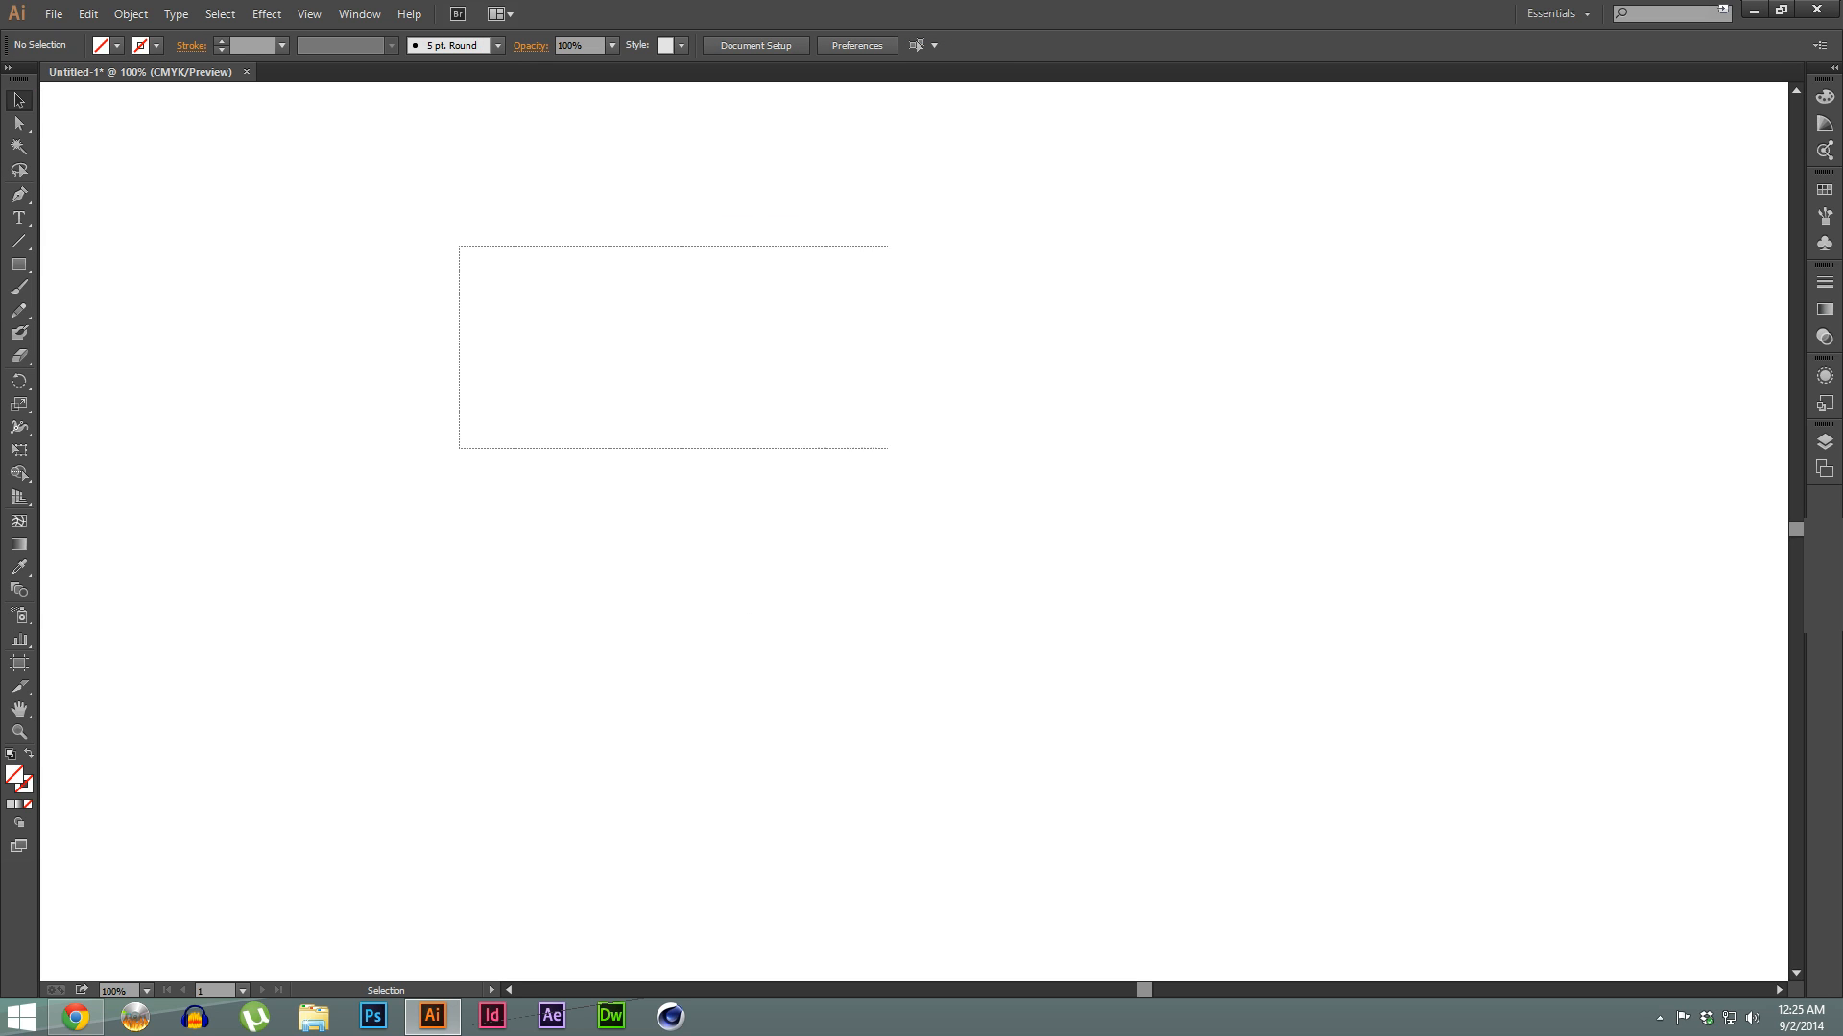
{"action": "left_click", "coordinate": [267, 15]}
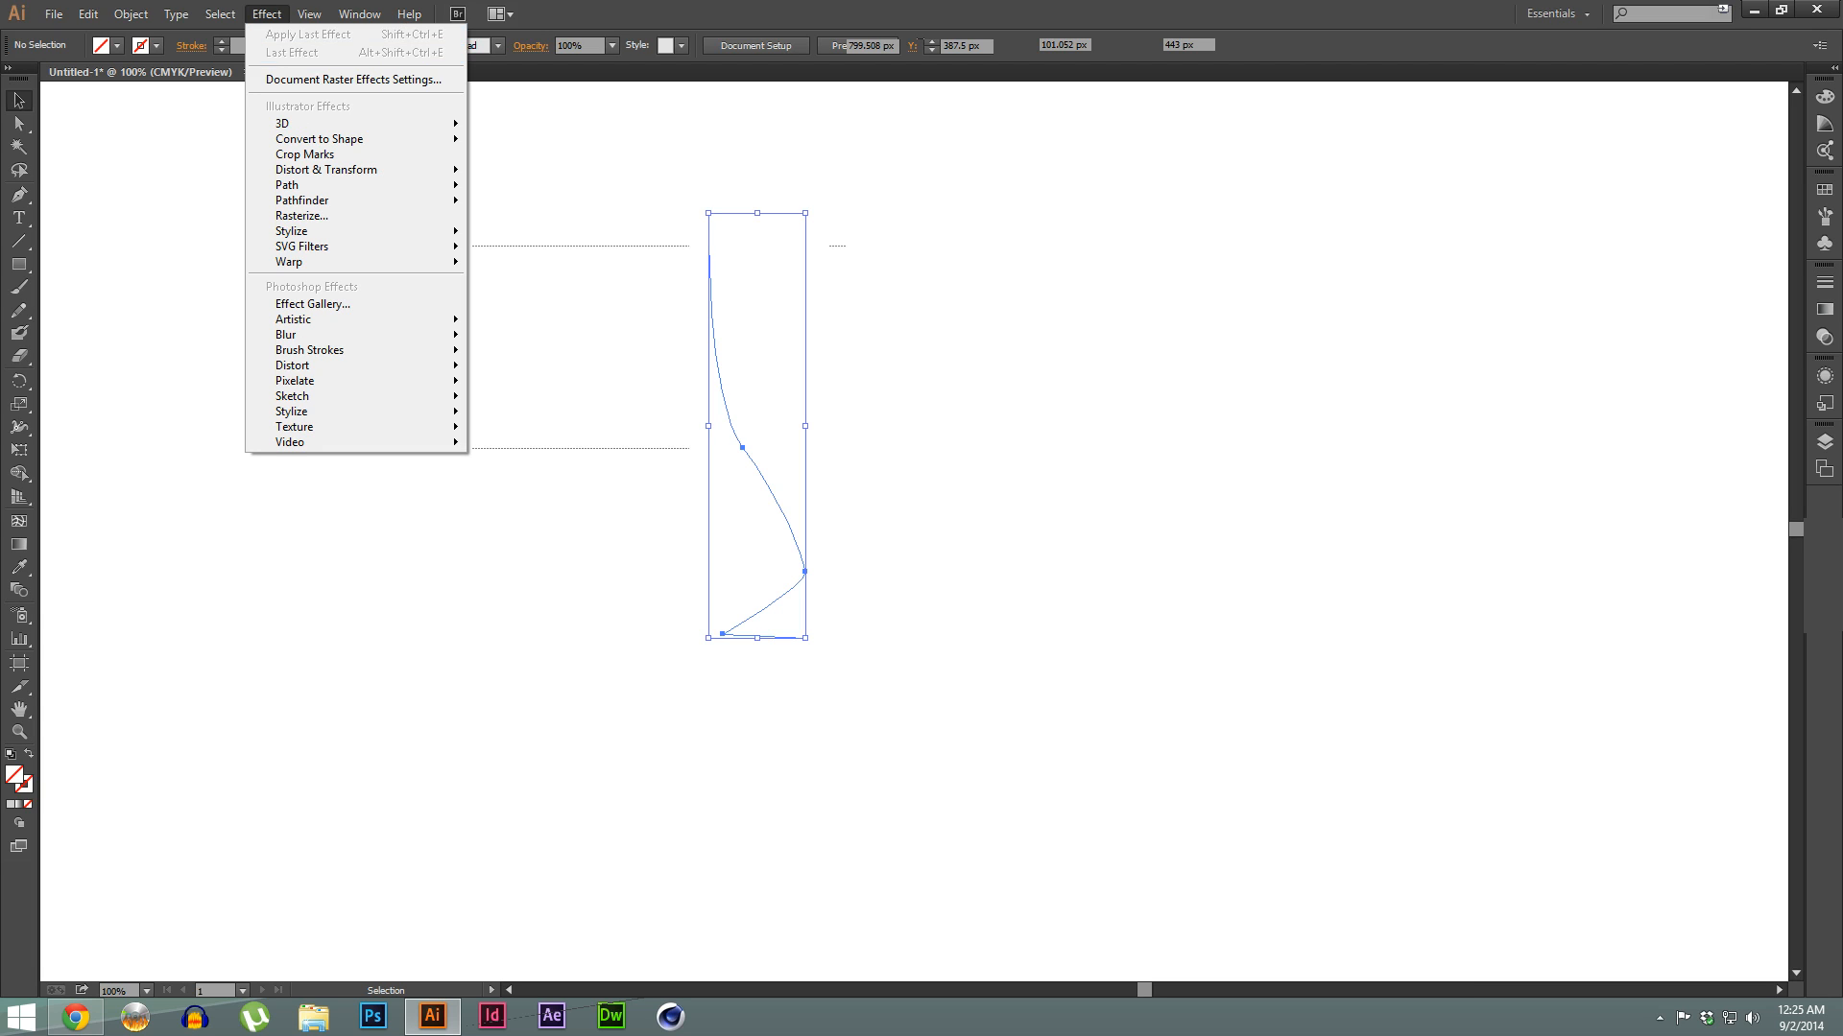
{"action": "mouse_move", "coordinate": [384, 122]}
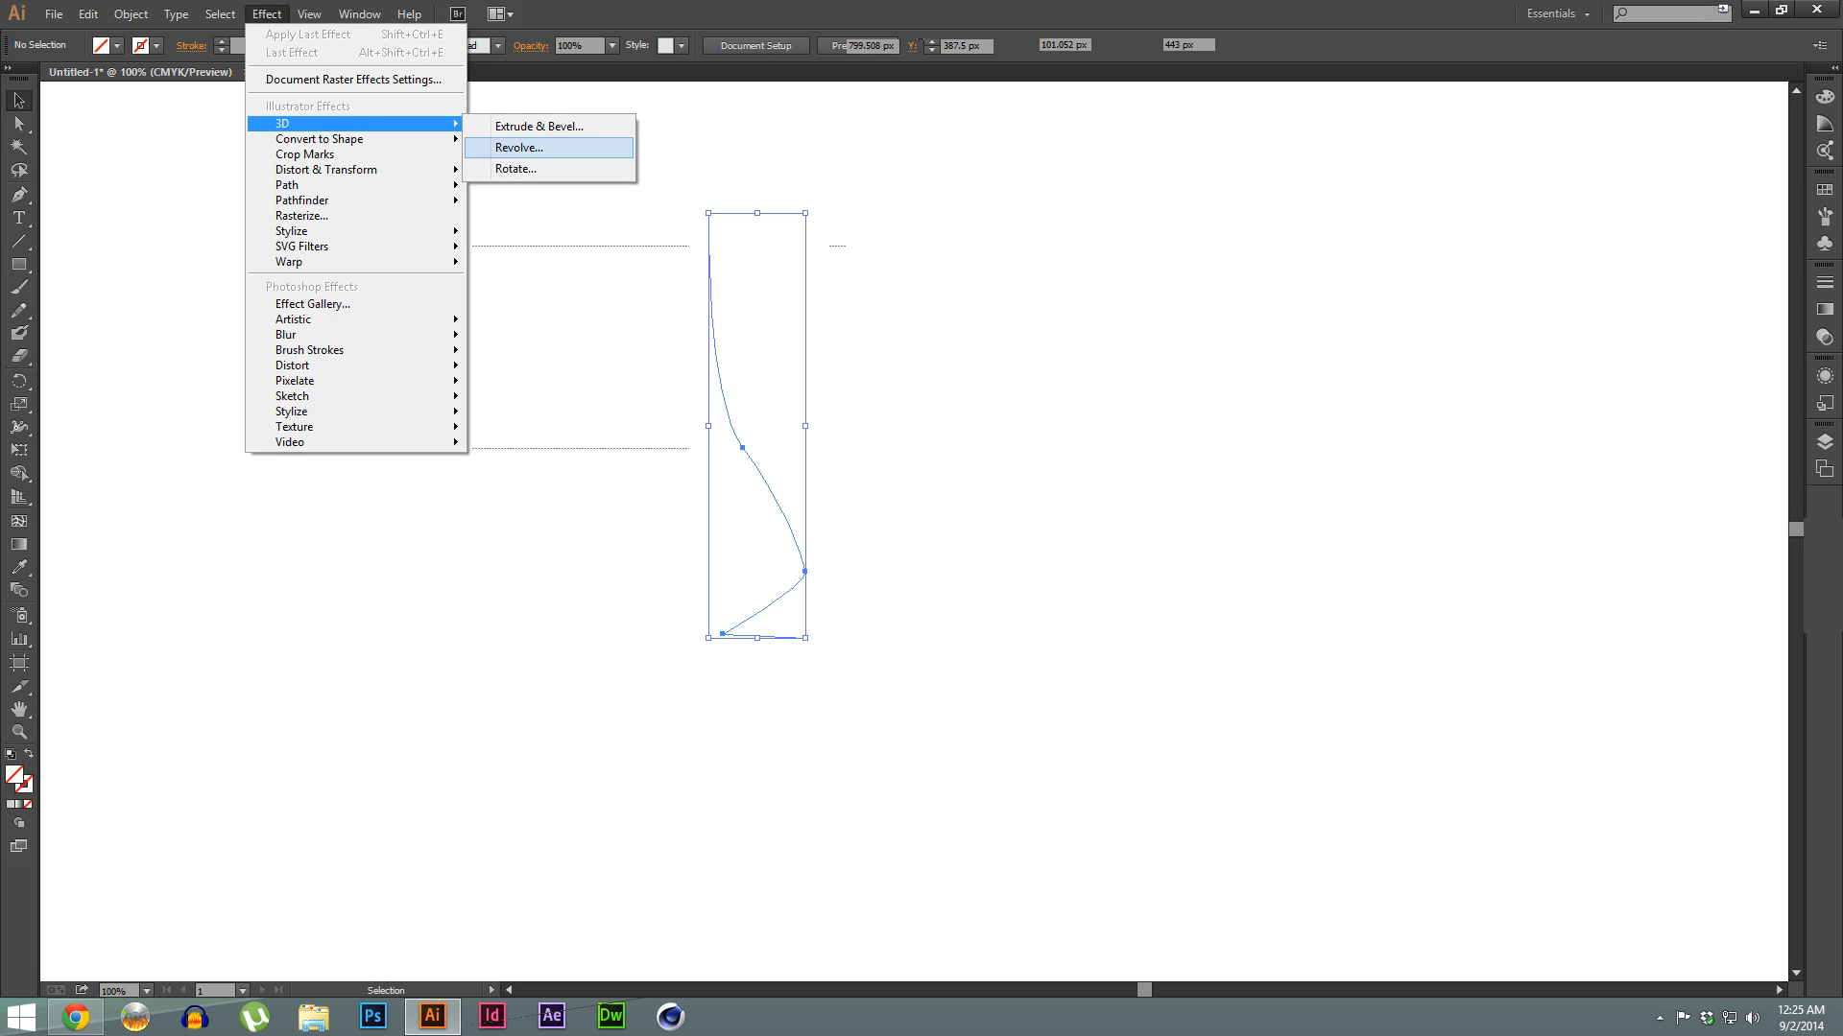
{"action": "left_click", "coordinate": [518, 147]}
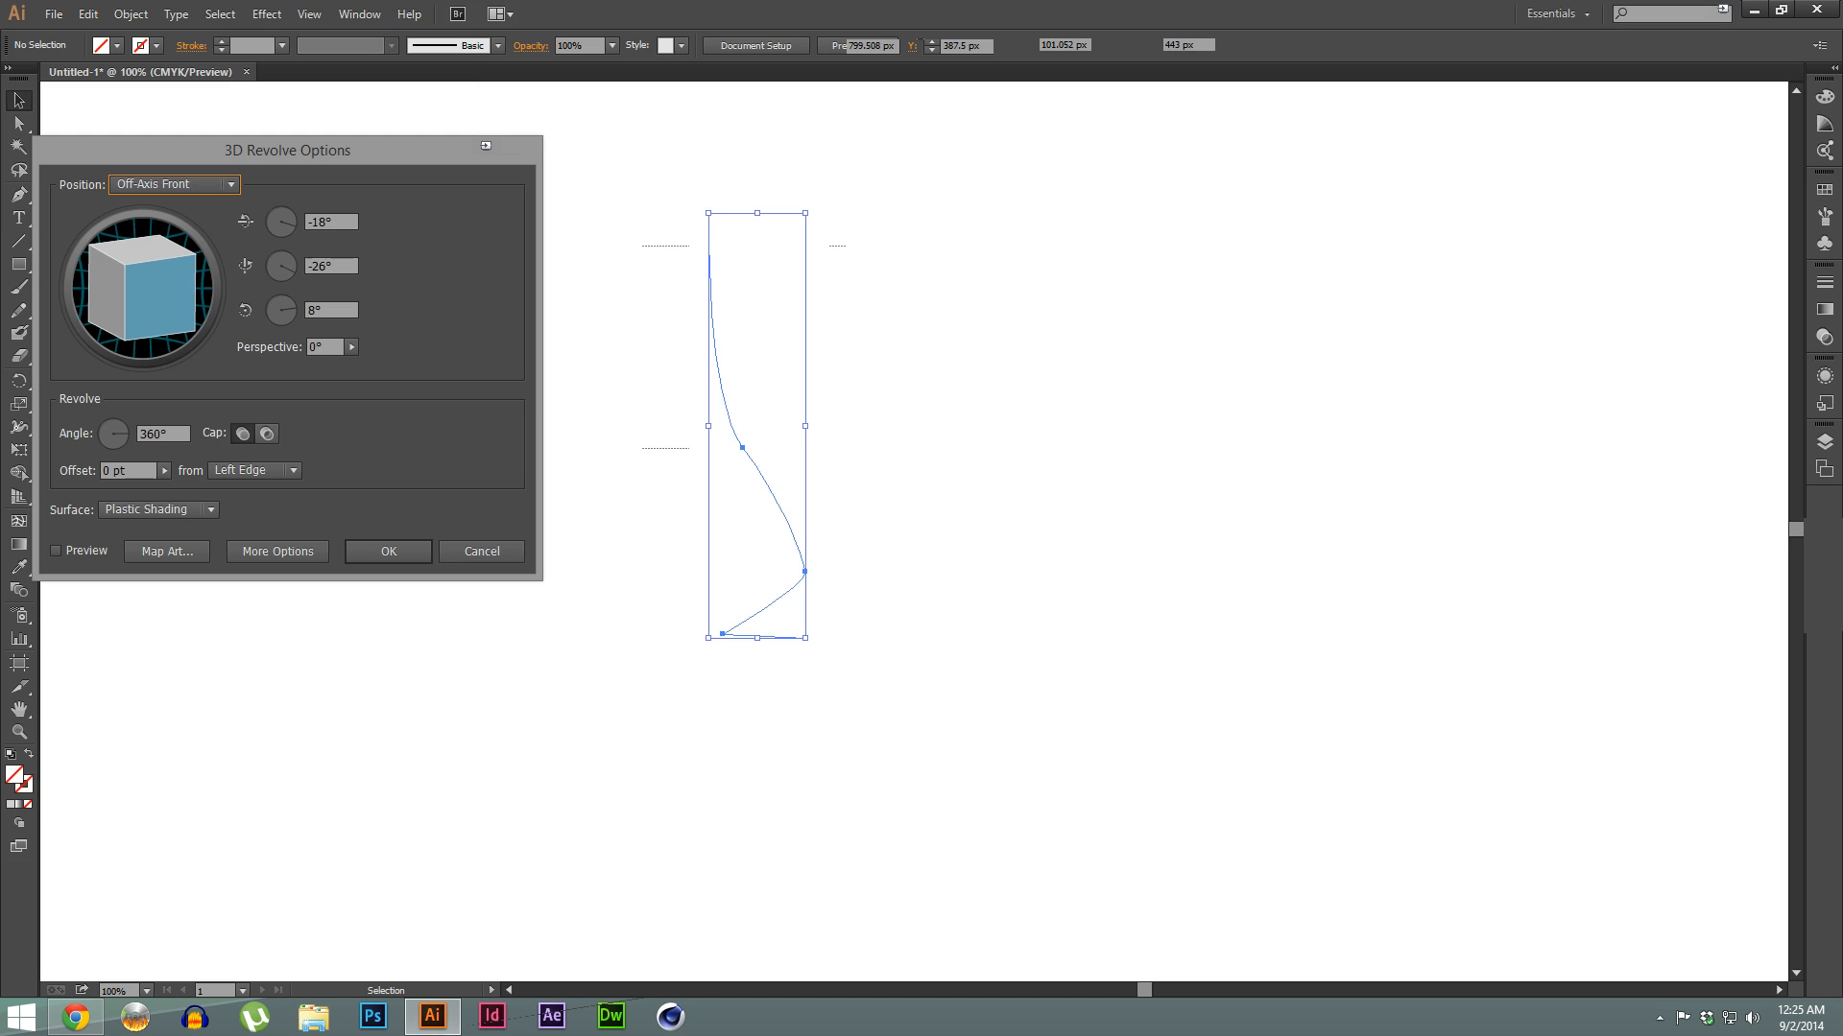
{"action": "left_click", "coordinate": [57, 550]}
{"action": "left_click_drag", "start_coordinate": [287, 149], "coordinate": [237, 294]}
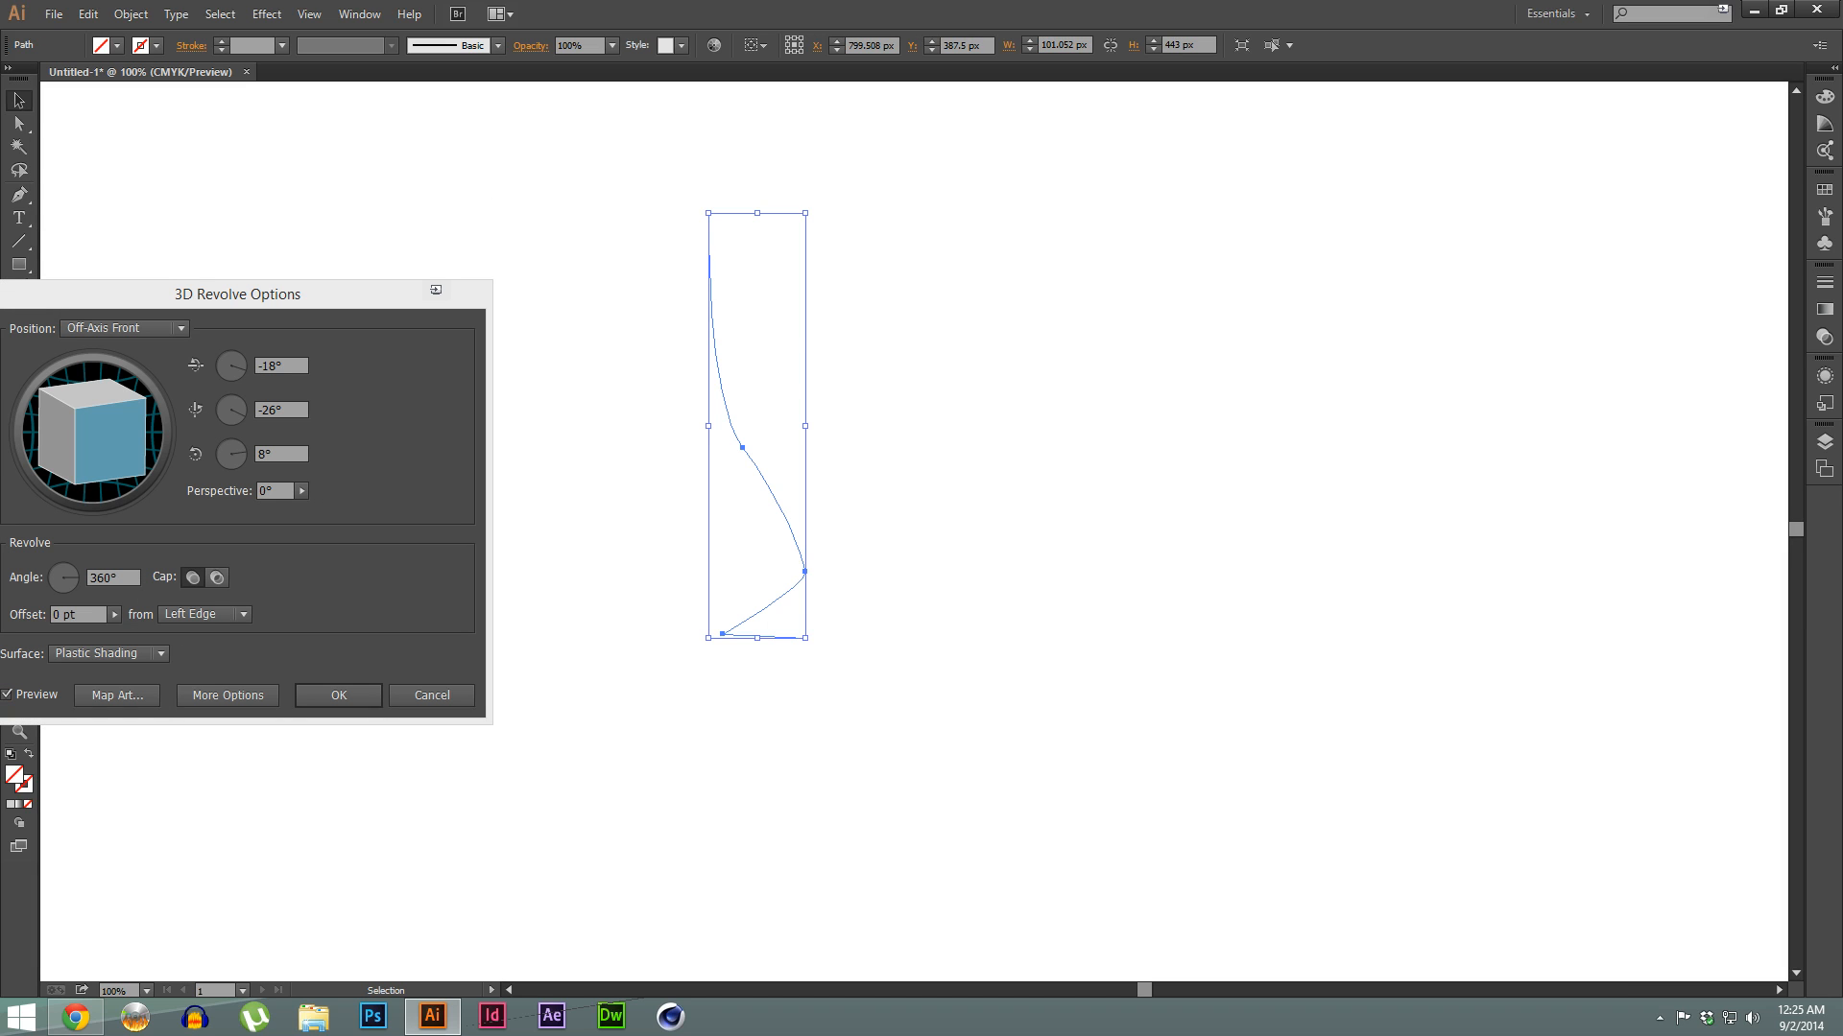
{"action": "left_click_drag", "start_coordinate": [238, 294], "coordinate": [332, 276]}
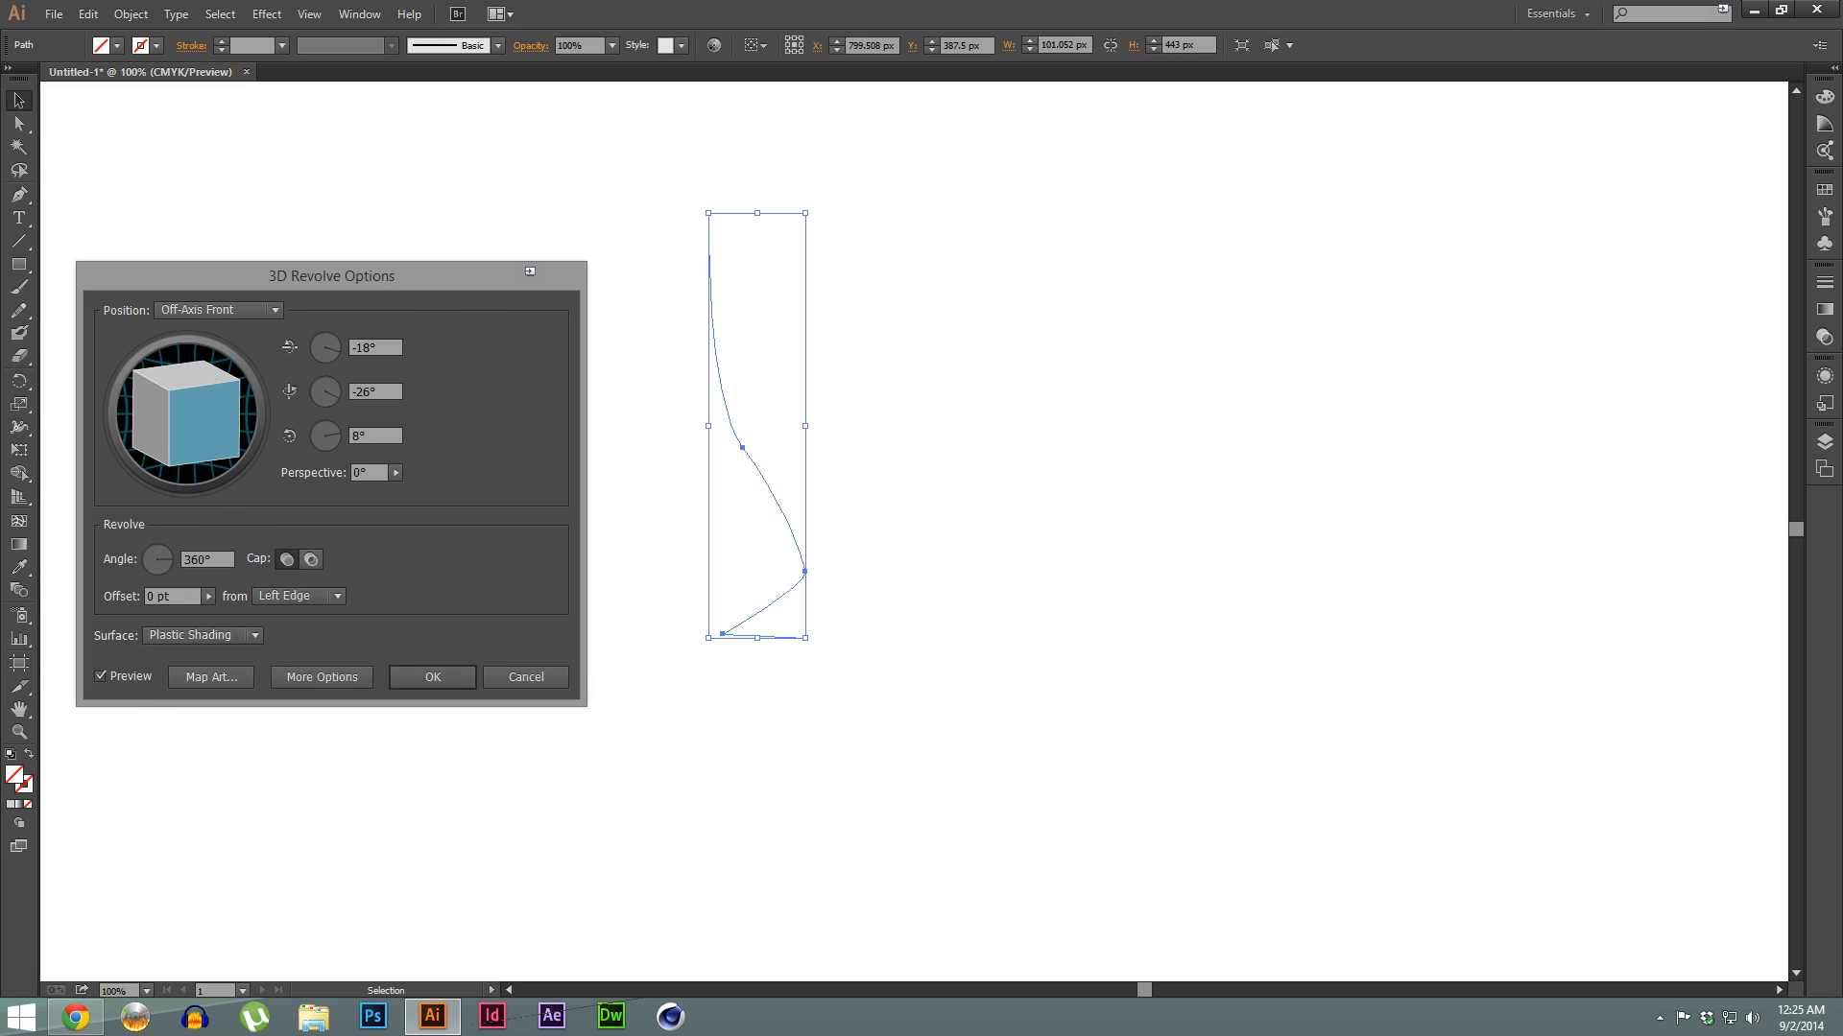
{"action": "left_click", "coordinate": [298, 596]}
{"action": "left_click", "coordinate": [295, 636]}
{"action": "key", "text": "Return"}
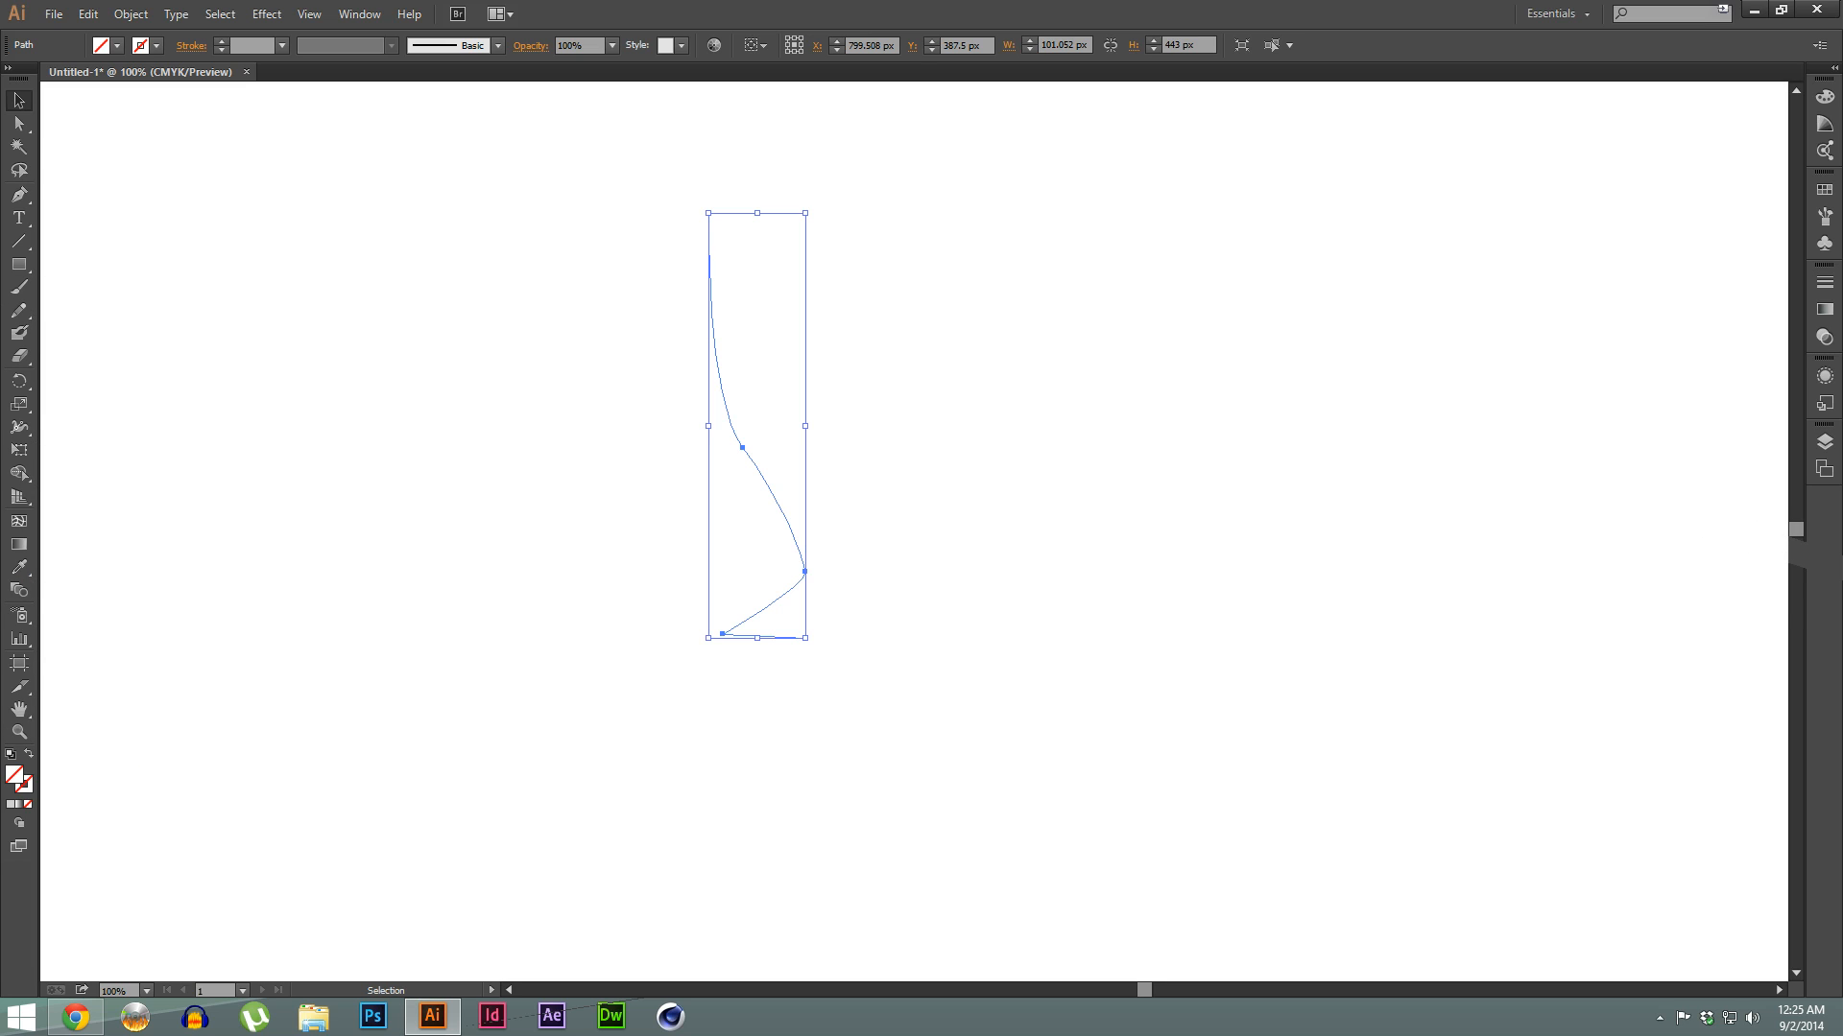
- Undo the 3D Revolve on the profile path
{"action": "left_click_drag", "start_coordinate": [628, 455], "coordinate": [1218, 576]}
{"action": "left_click", "coordinate": [130, 15]}
{"action": "mouse_move", "coordinate": [88, 14]}
{"action": "left_click", "coordinate": [136, 38]}
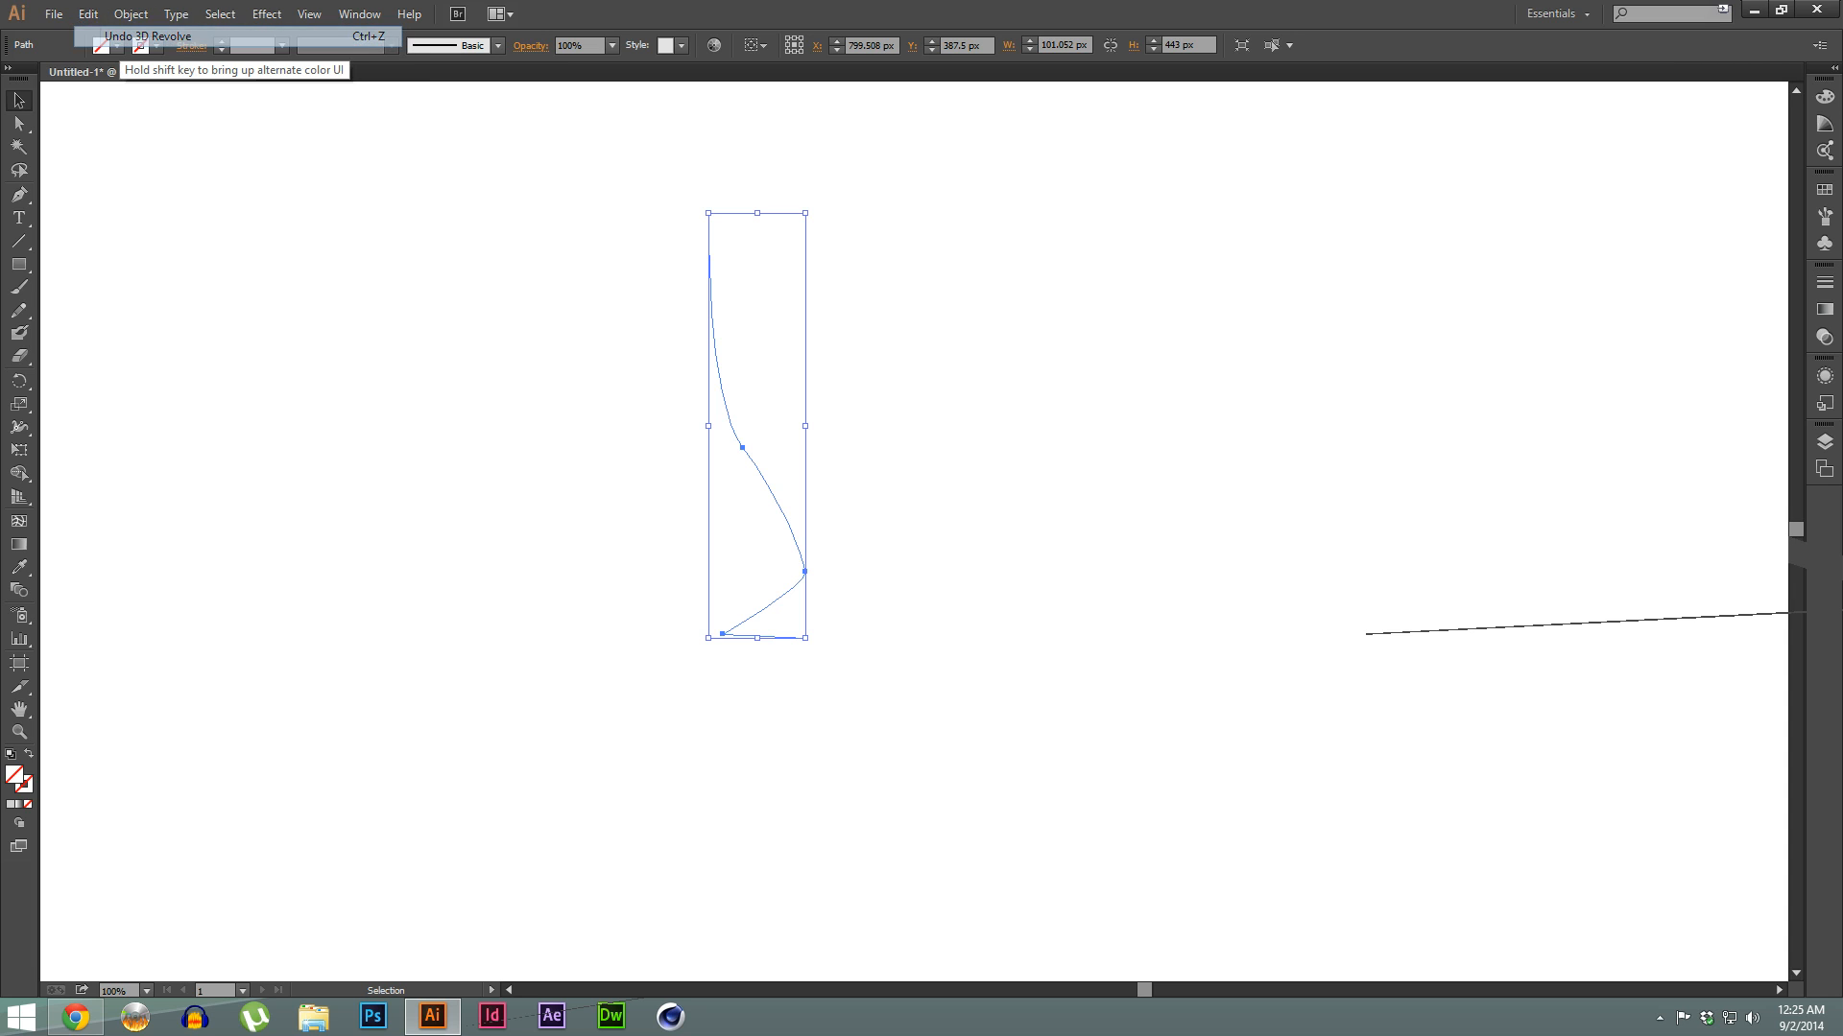
- Fill the profile path with the CMYK Cyan swatch
{"action": "left_click", "coordinate": [140, 45]}
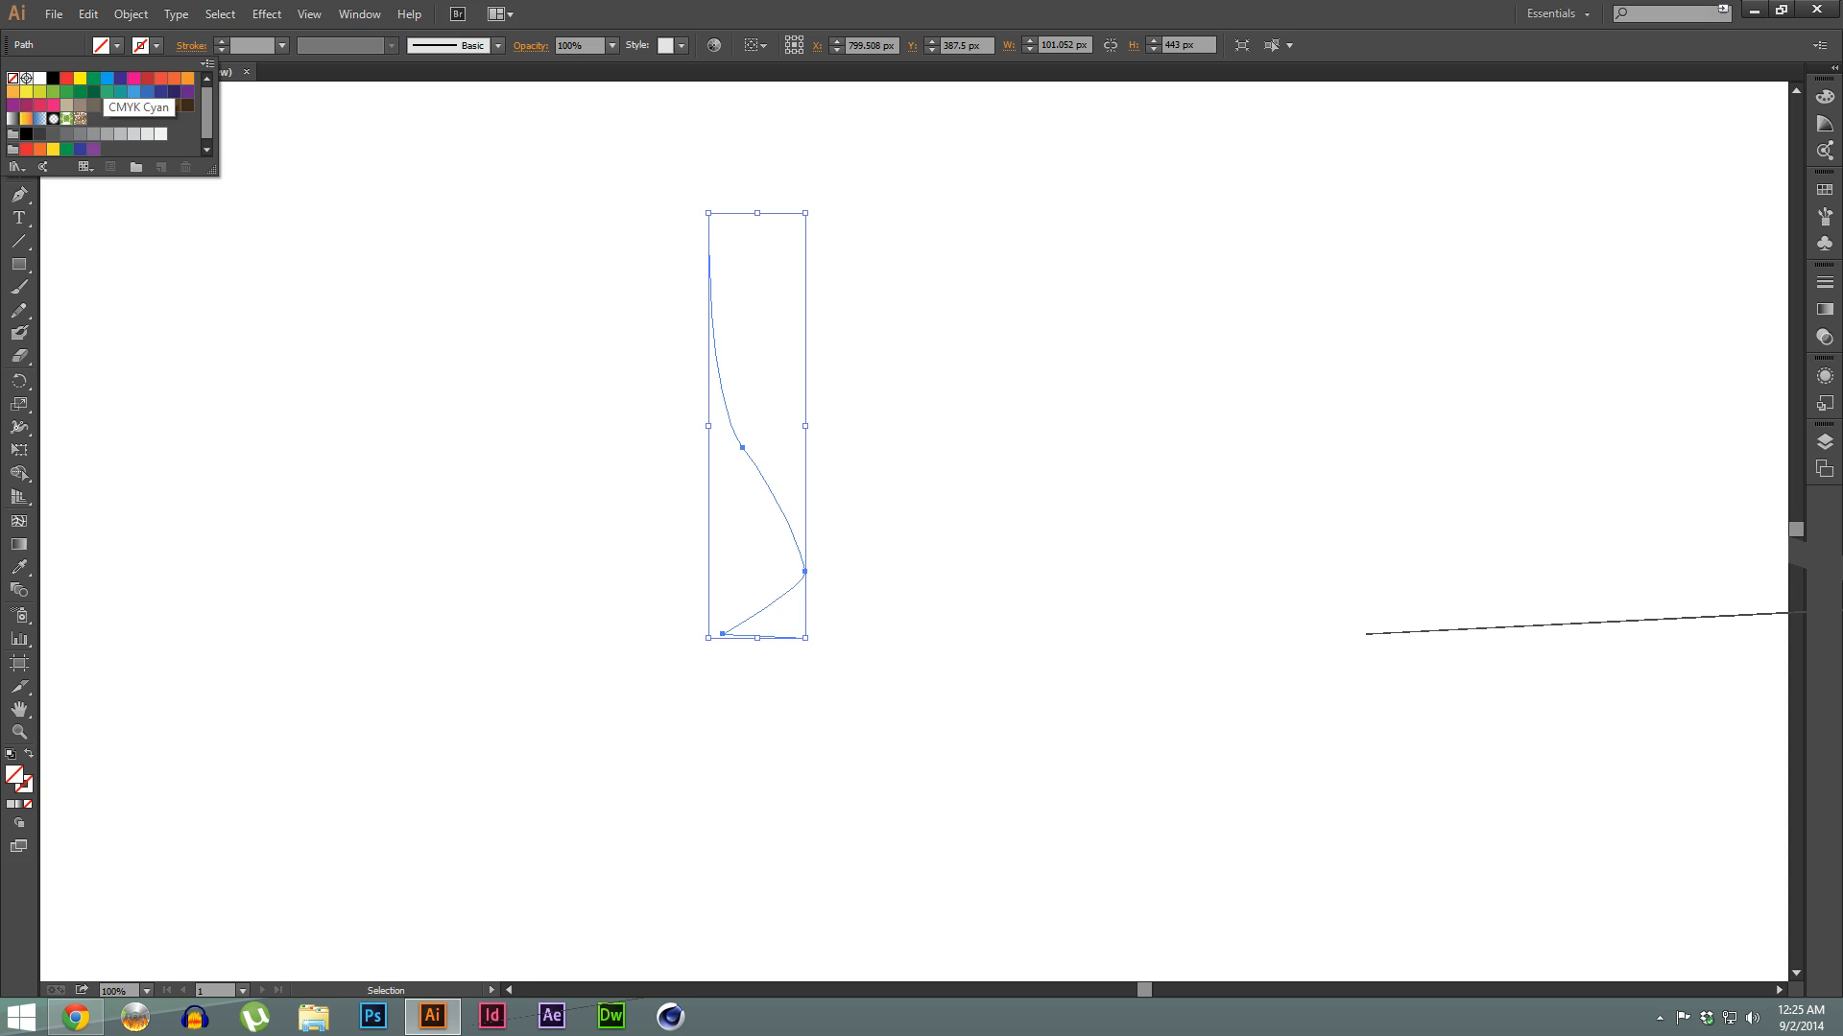
{"action": "left_click", "coordinate": [107, 78]}
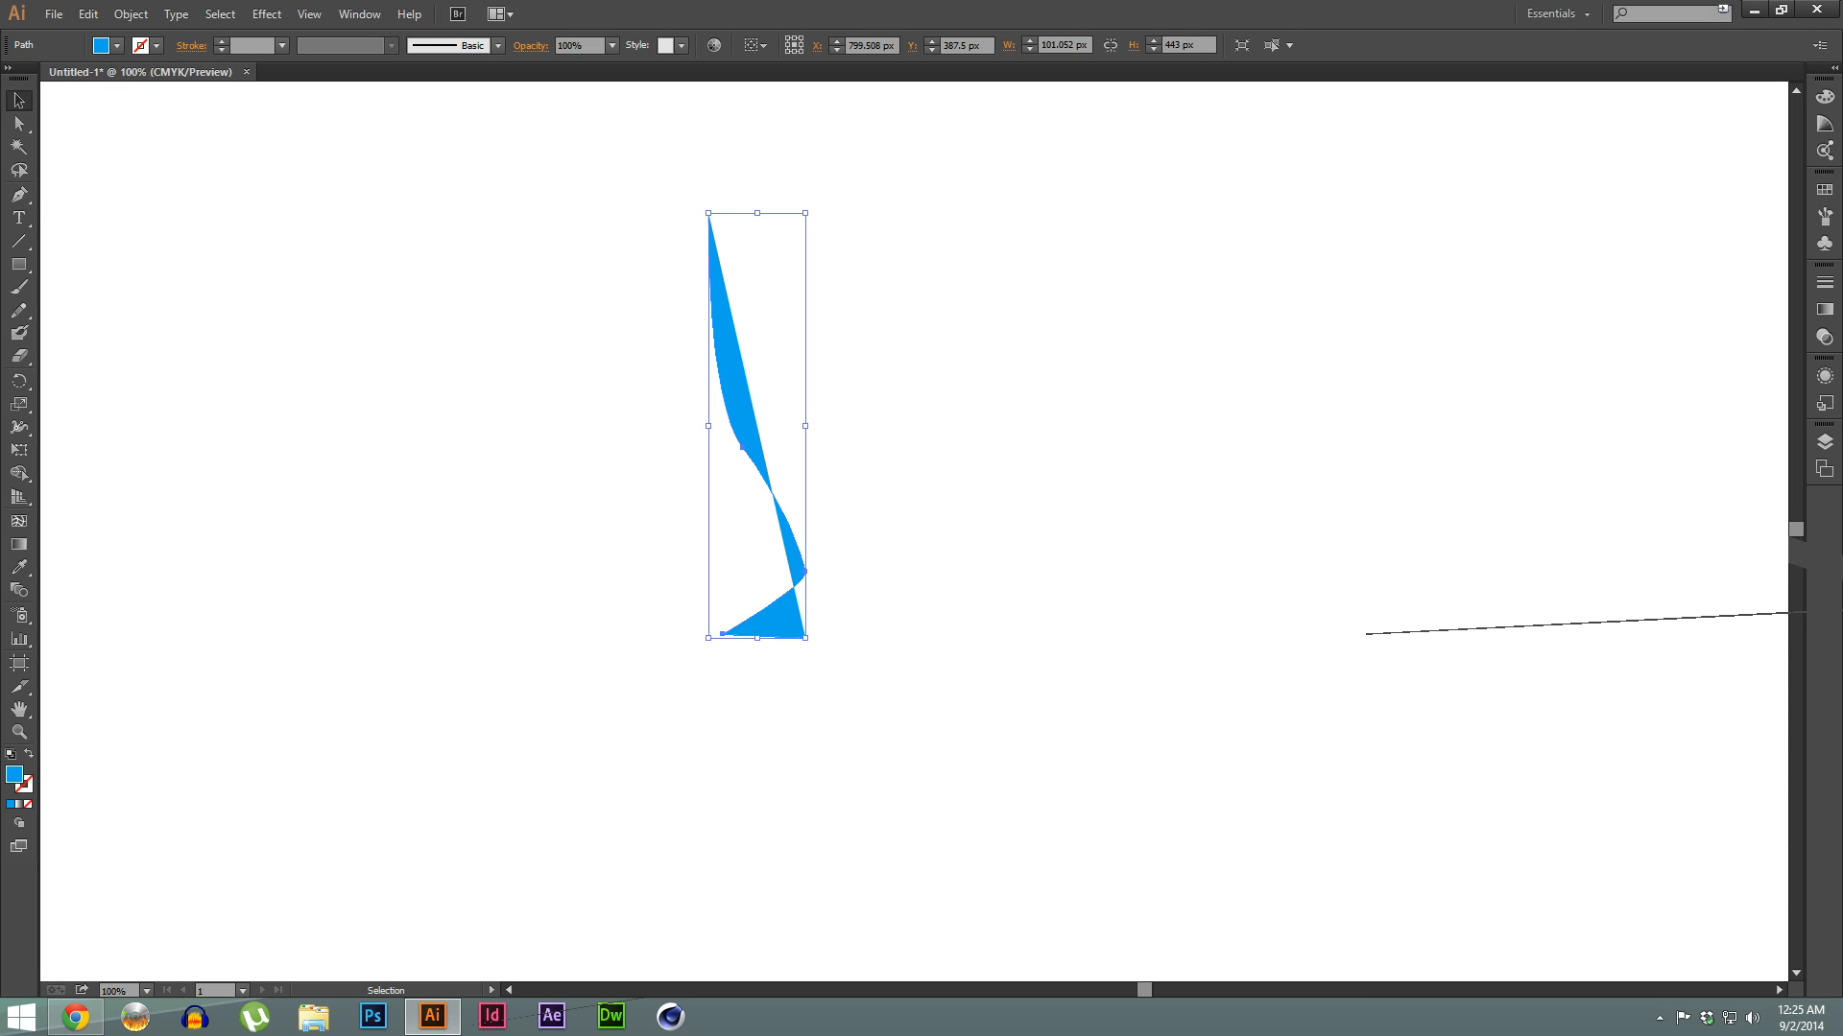
- Start a 3D Revolve on the blue profile path with preview on and the offset taken from the Right Edge
{"action": "left_click", "coordinate": [266, 13]}
{"action": "mouse_move", "coordinate": [317, 123]}
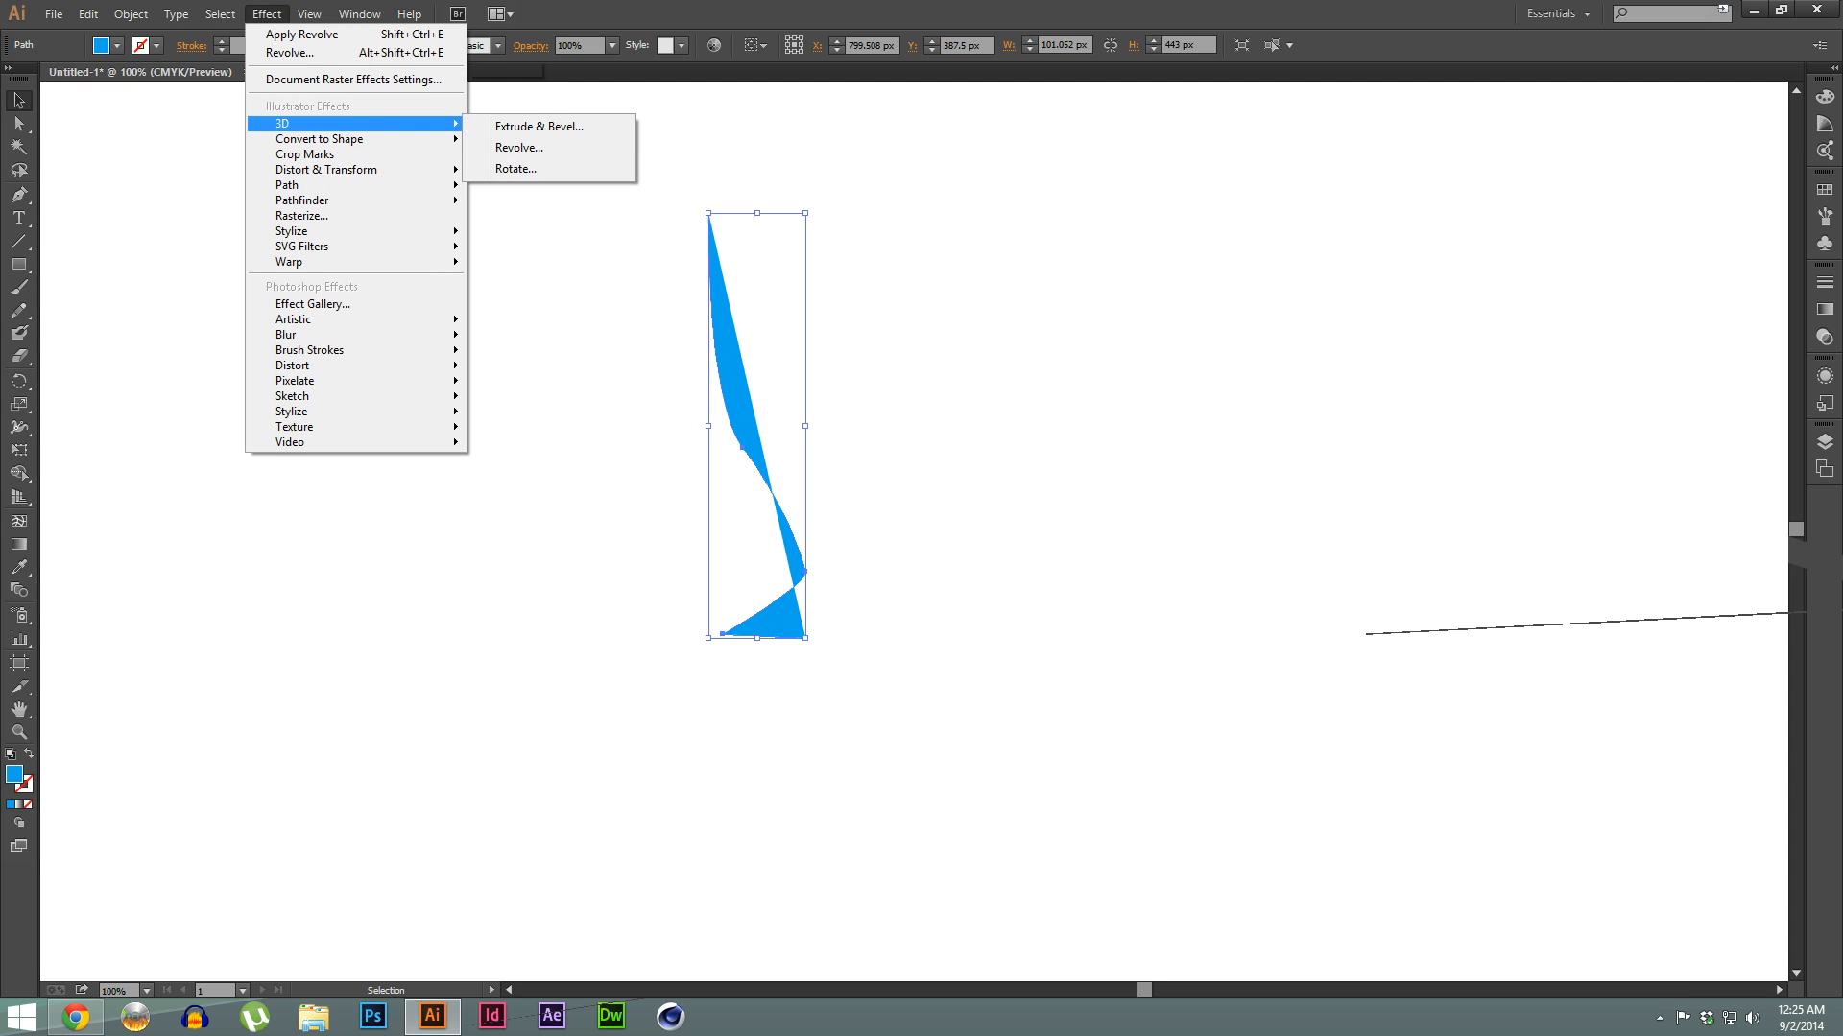
{"action": "left_click", "coordinate": [519, 147]}
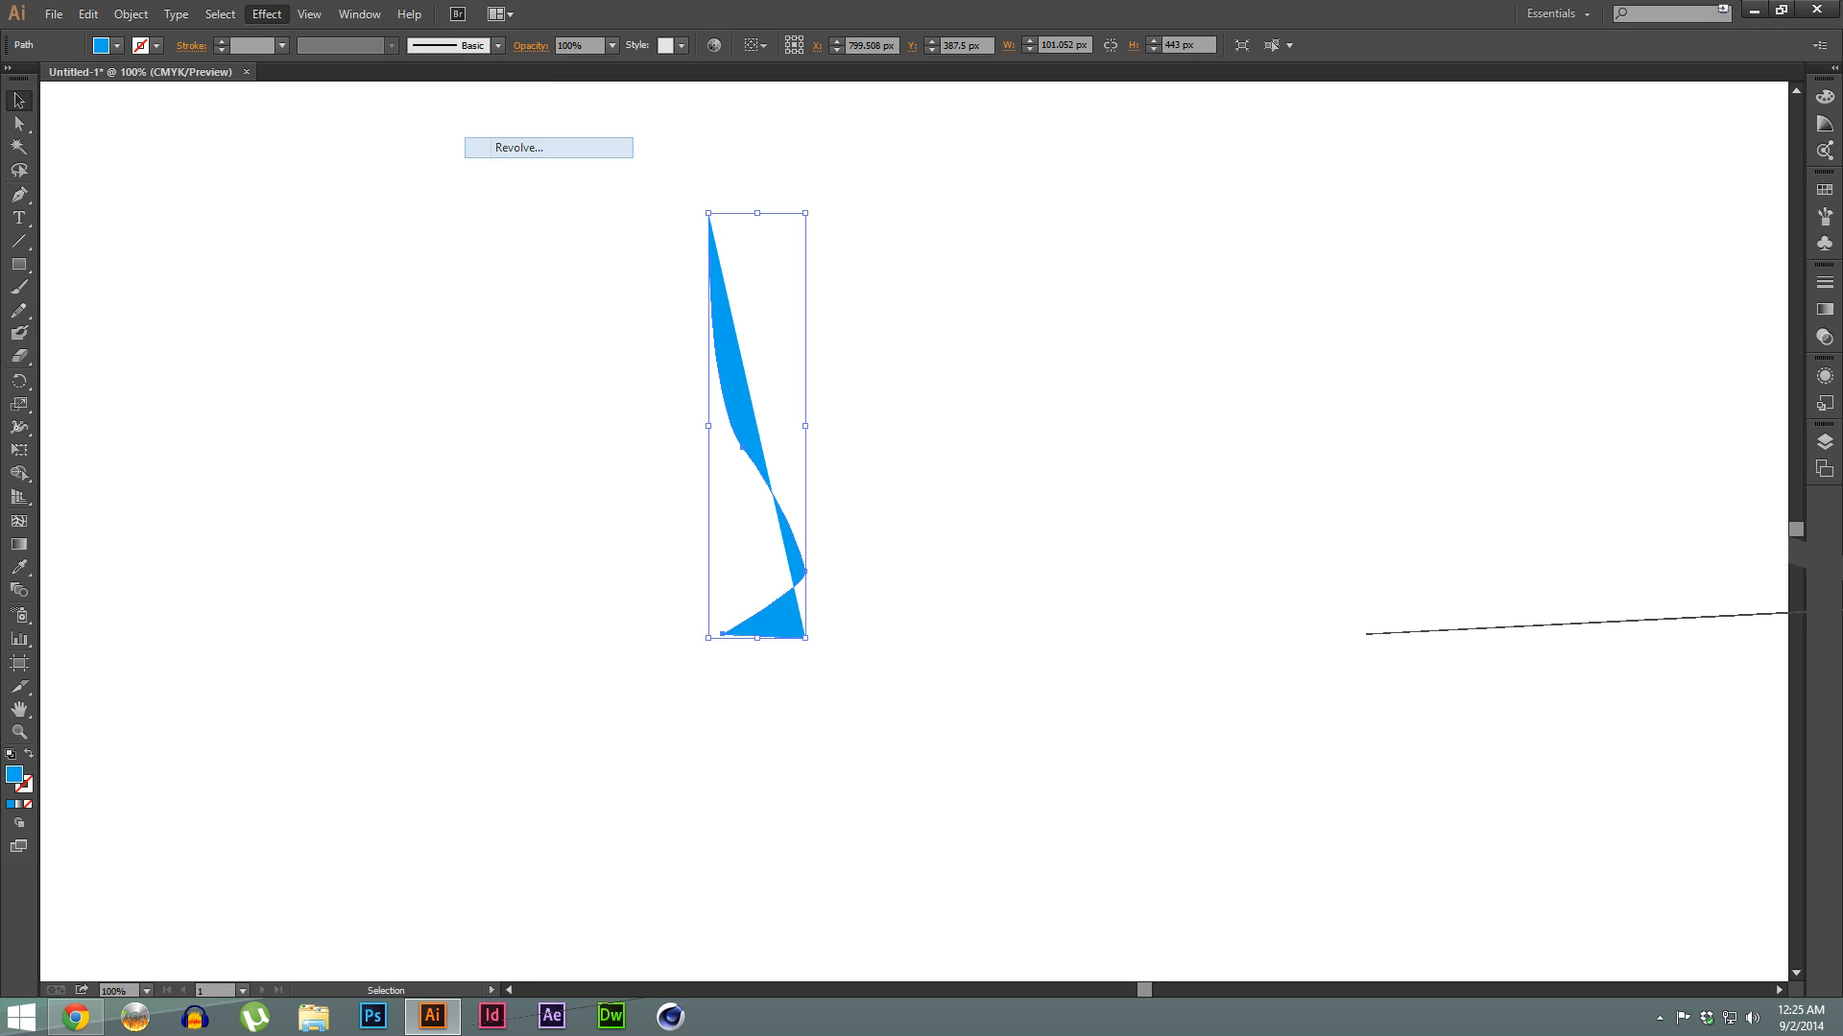
{"action": "left_click", "coordinate": [99, 676]}
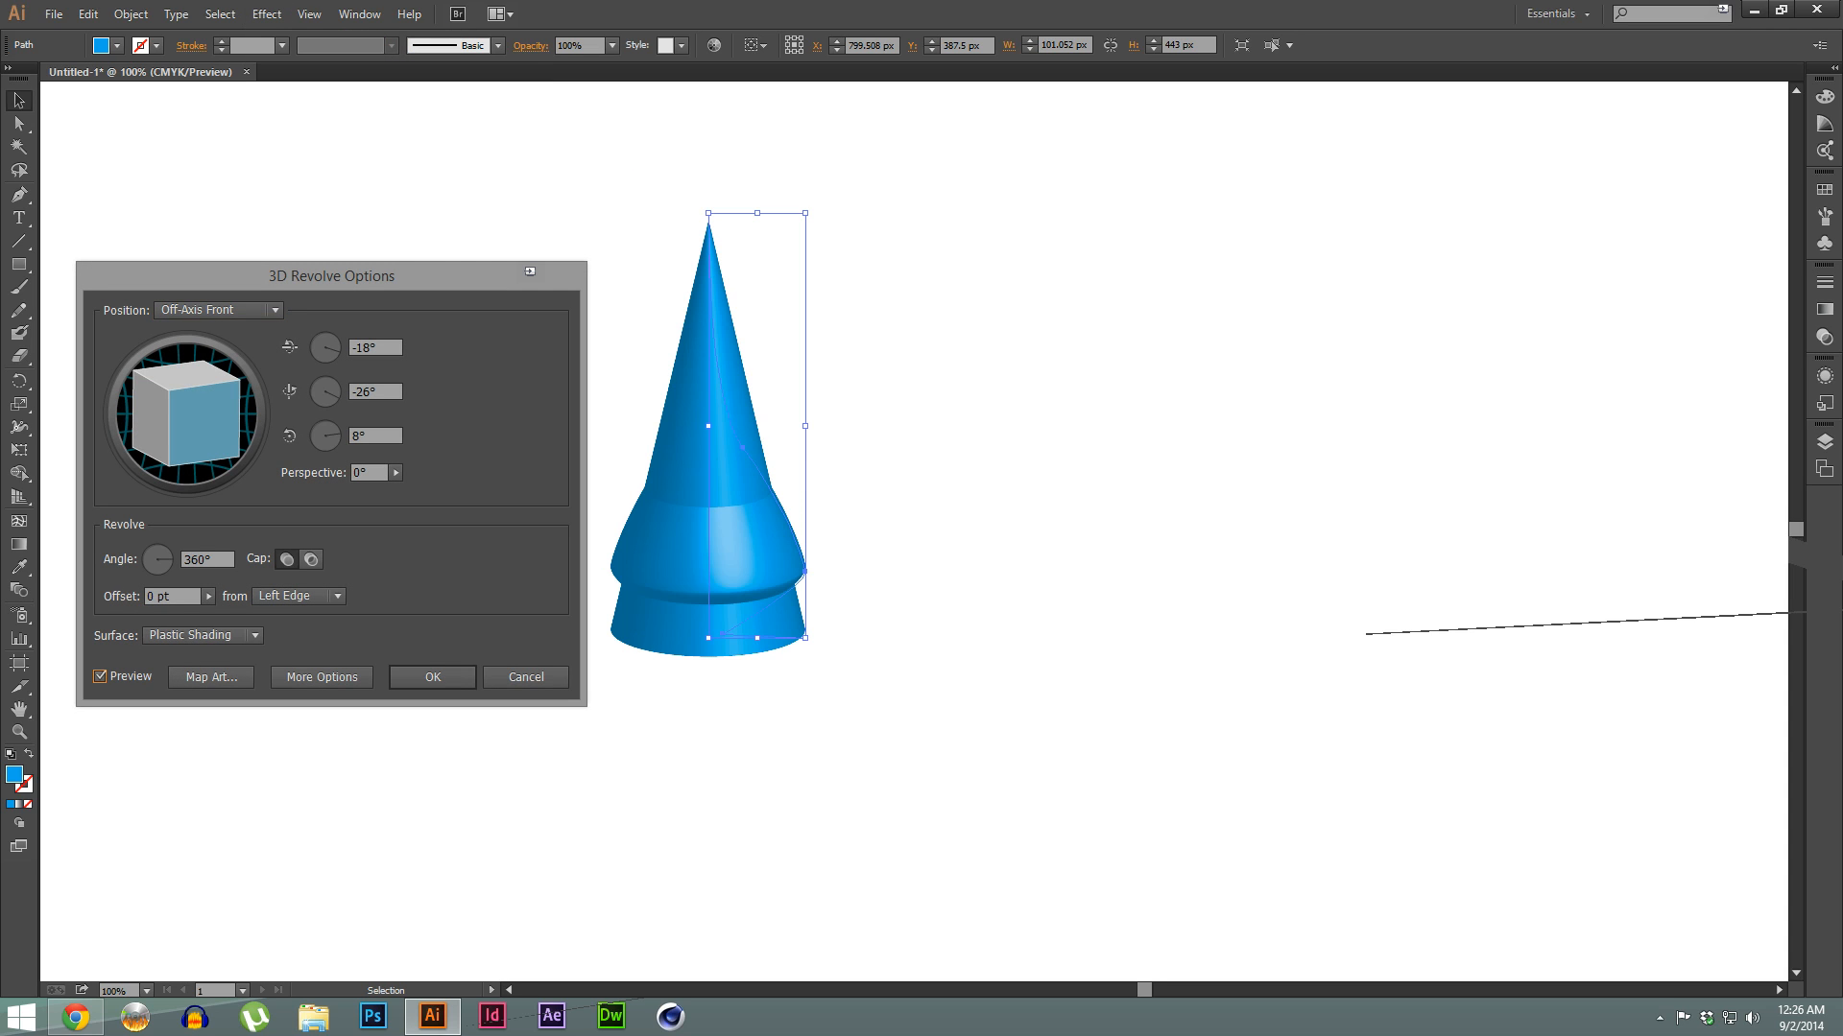
{"action": "left_click_drag", "start_coordinate": [355, 275], "coordinate": [338, 184]}
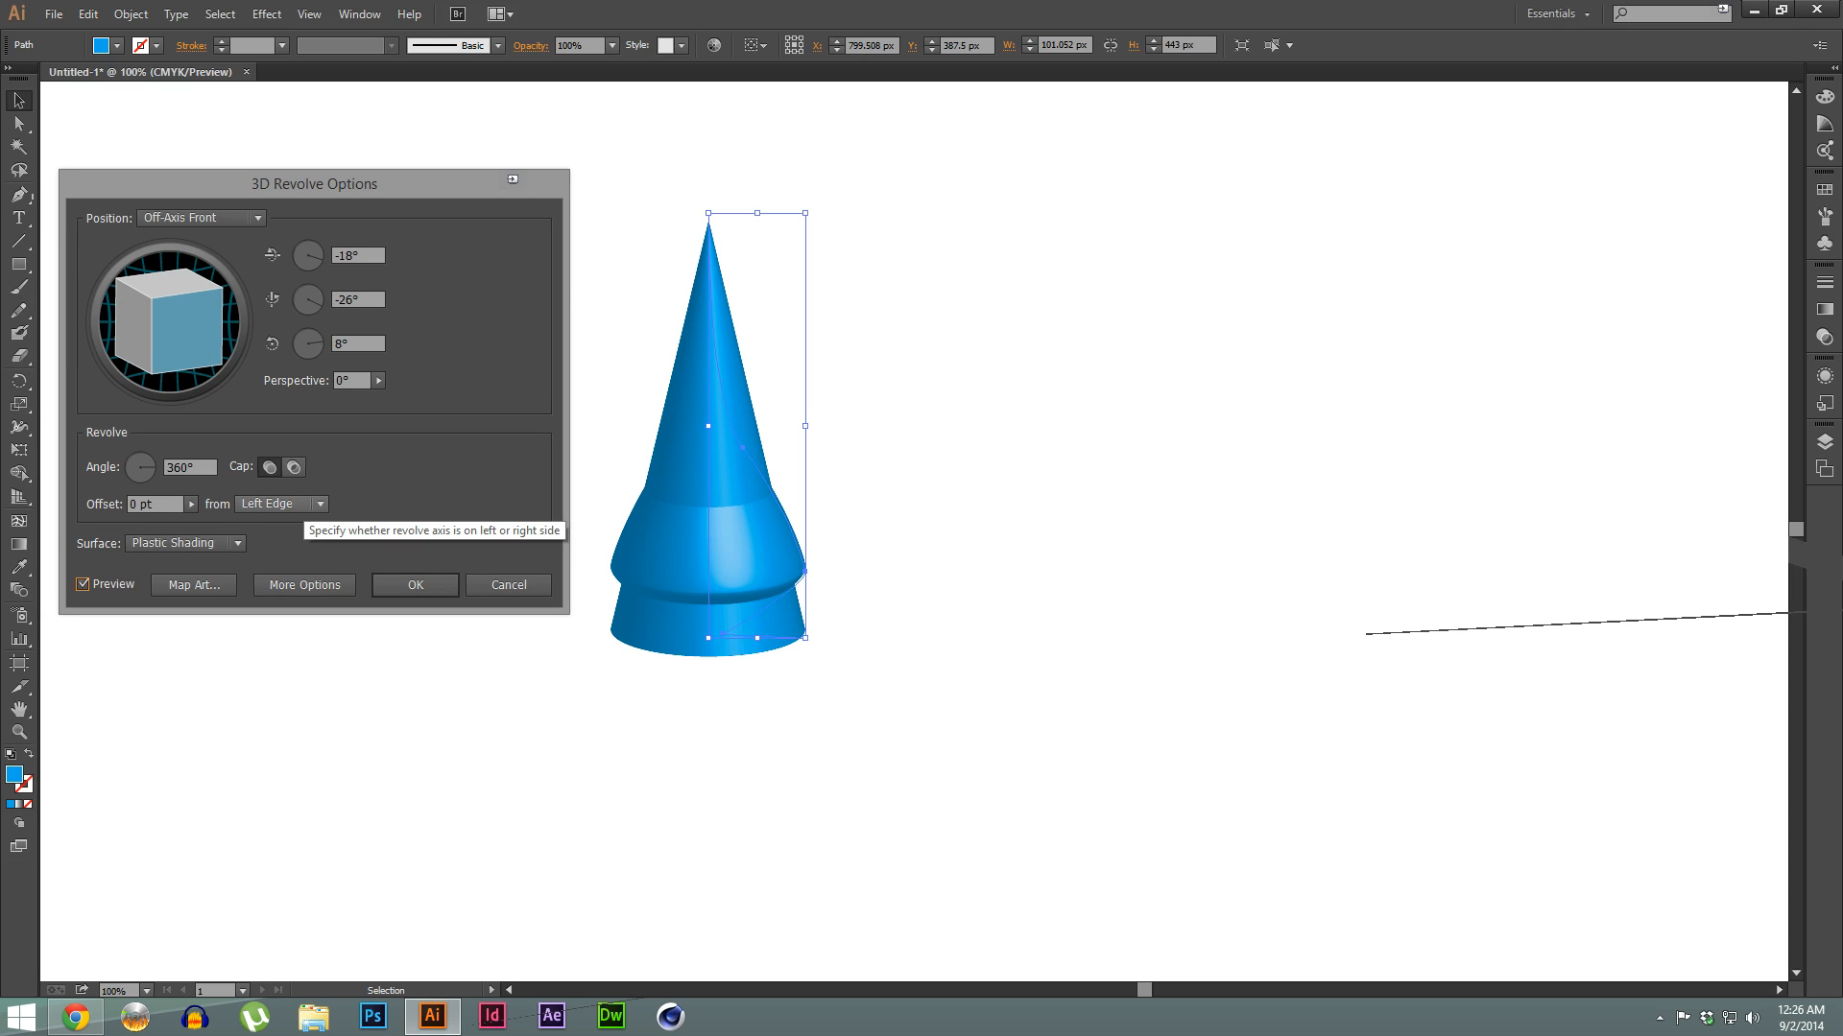
{"action": "left_click", "coordinate": [282, 504]}
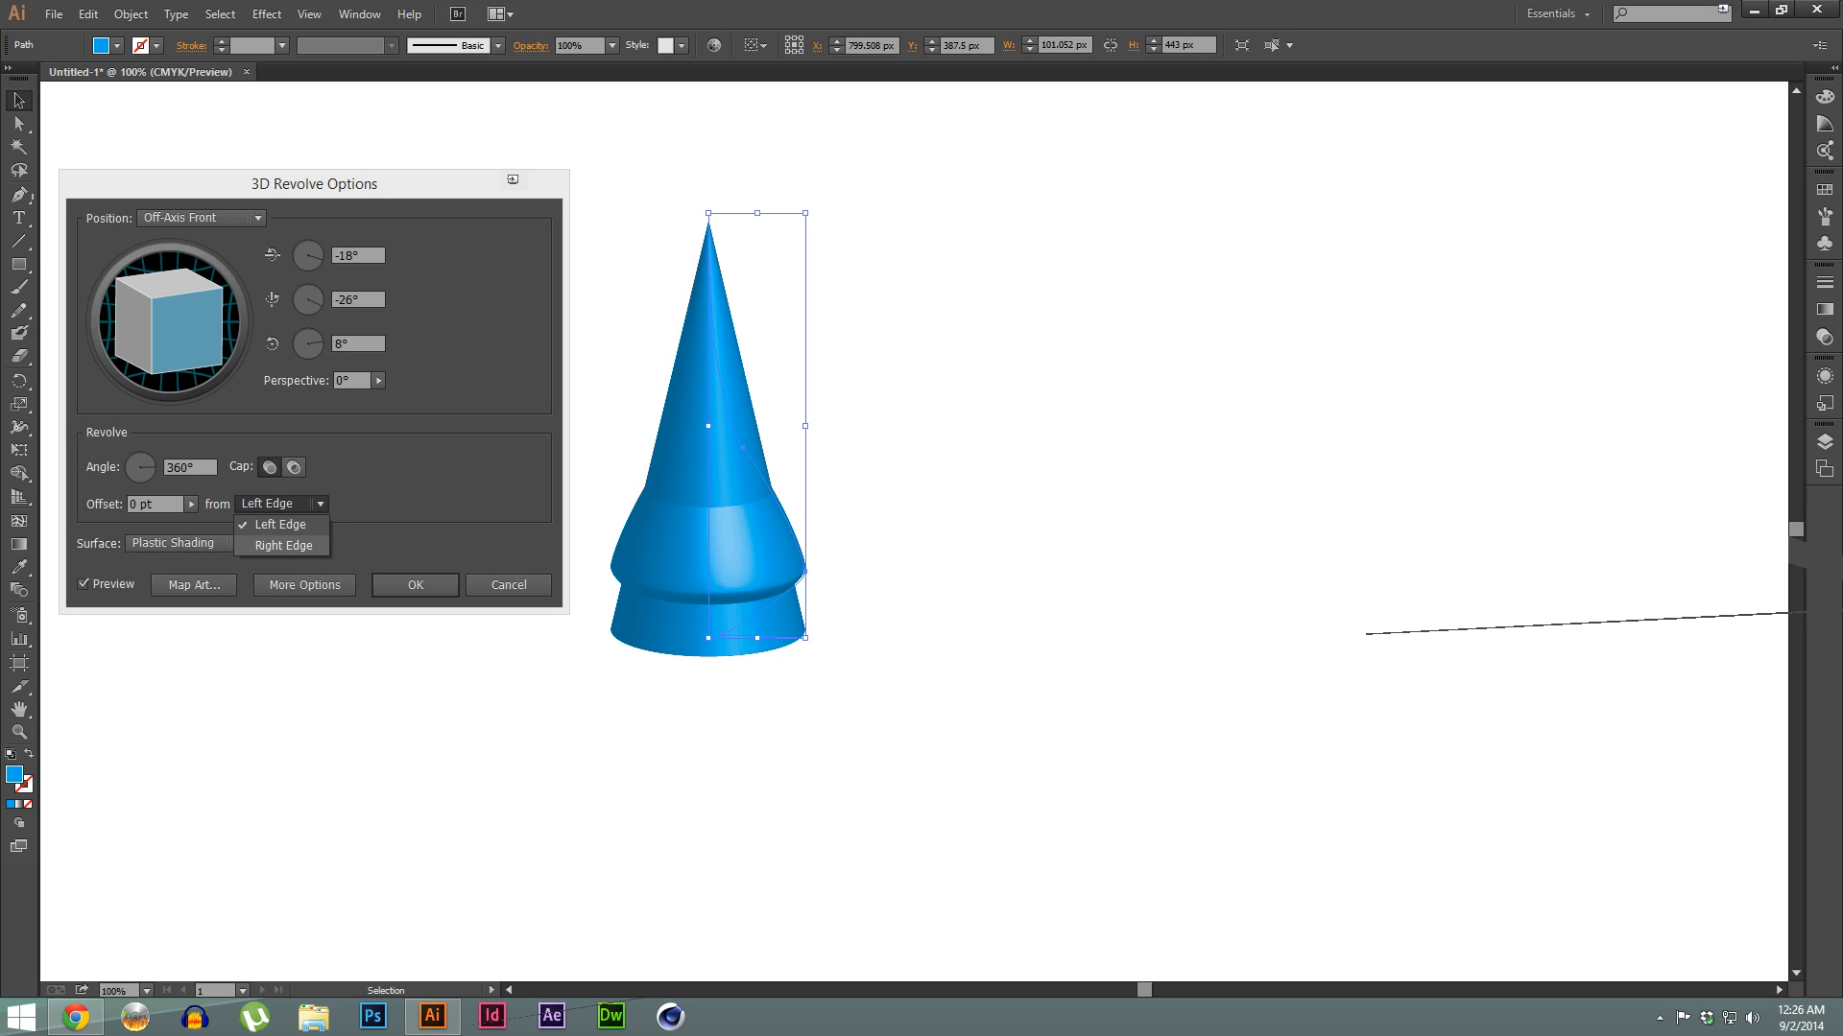
{"action": "left_click", "coordinate": [283, 545]}
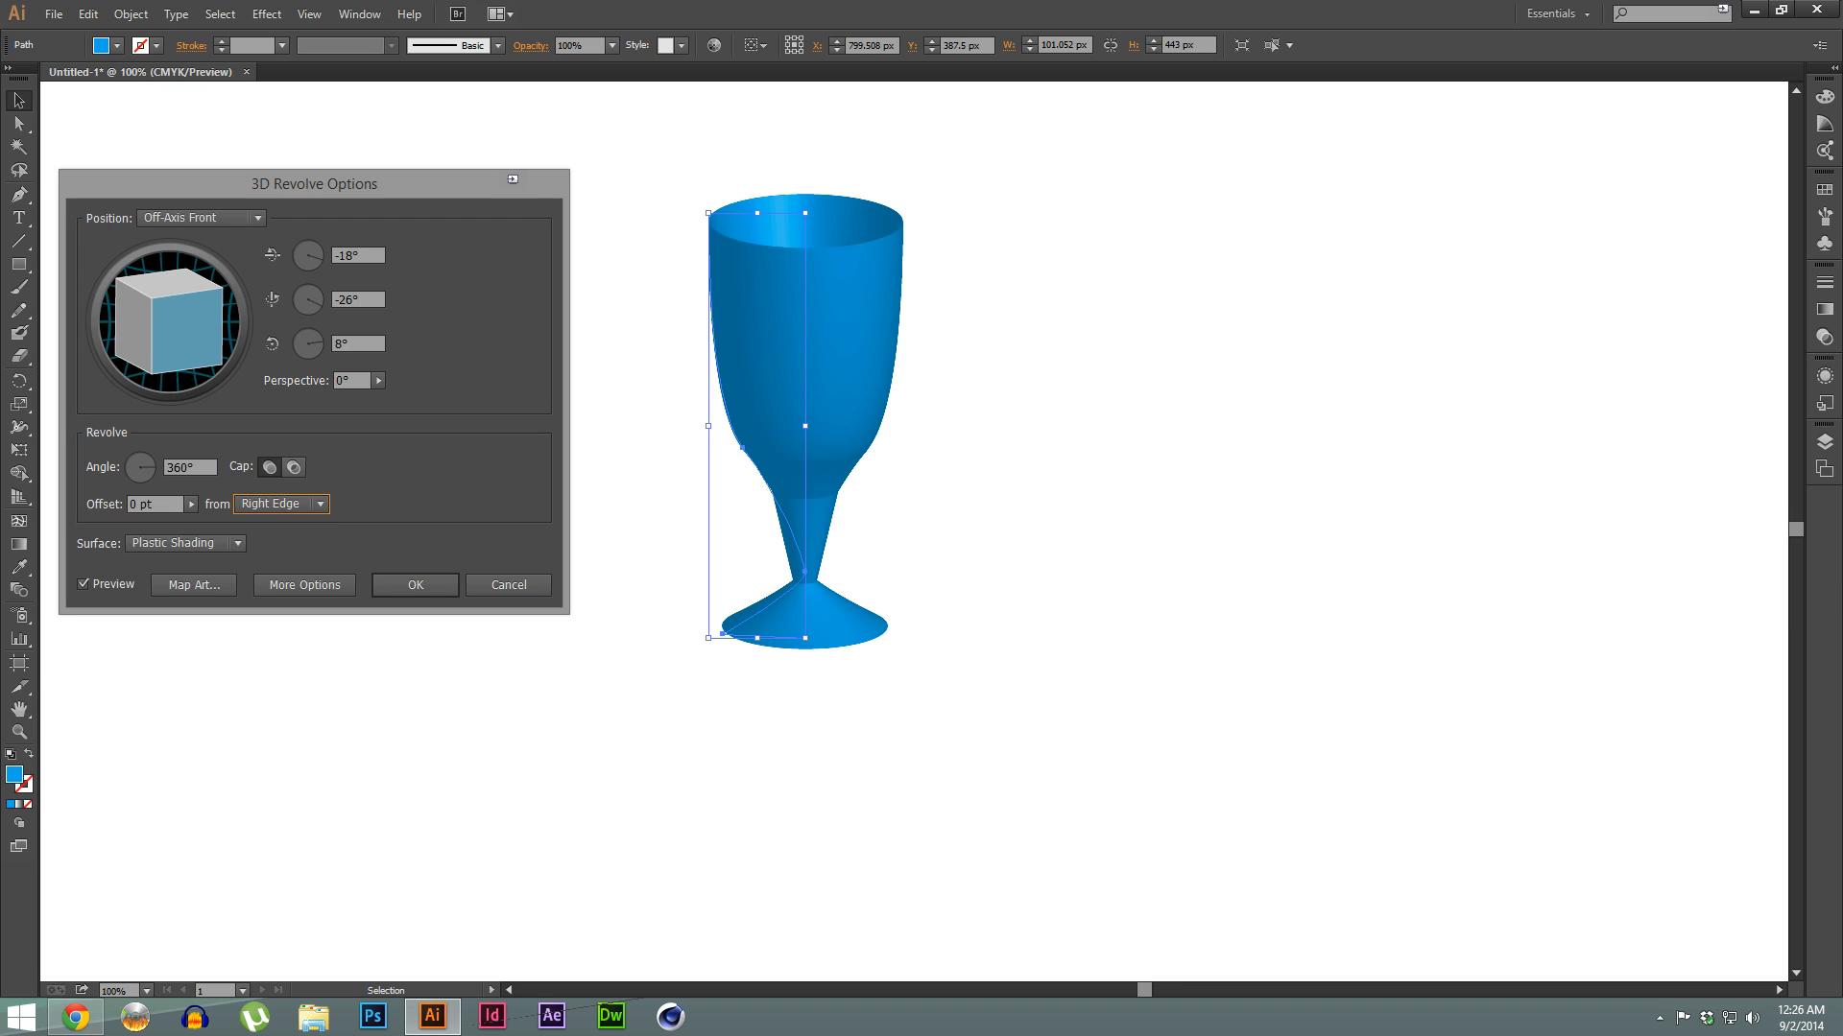
{"action": "left_click_drag", "start_coordinate": [314, 183], "coordinate": [309, 251]}
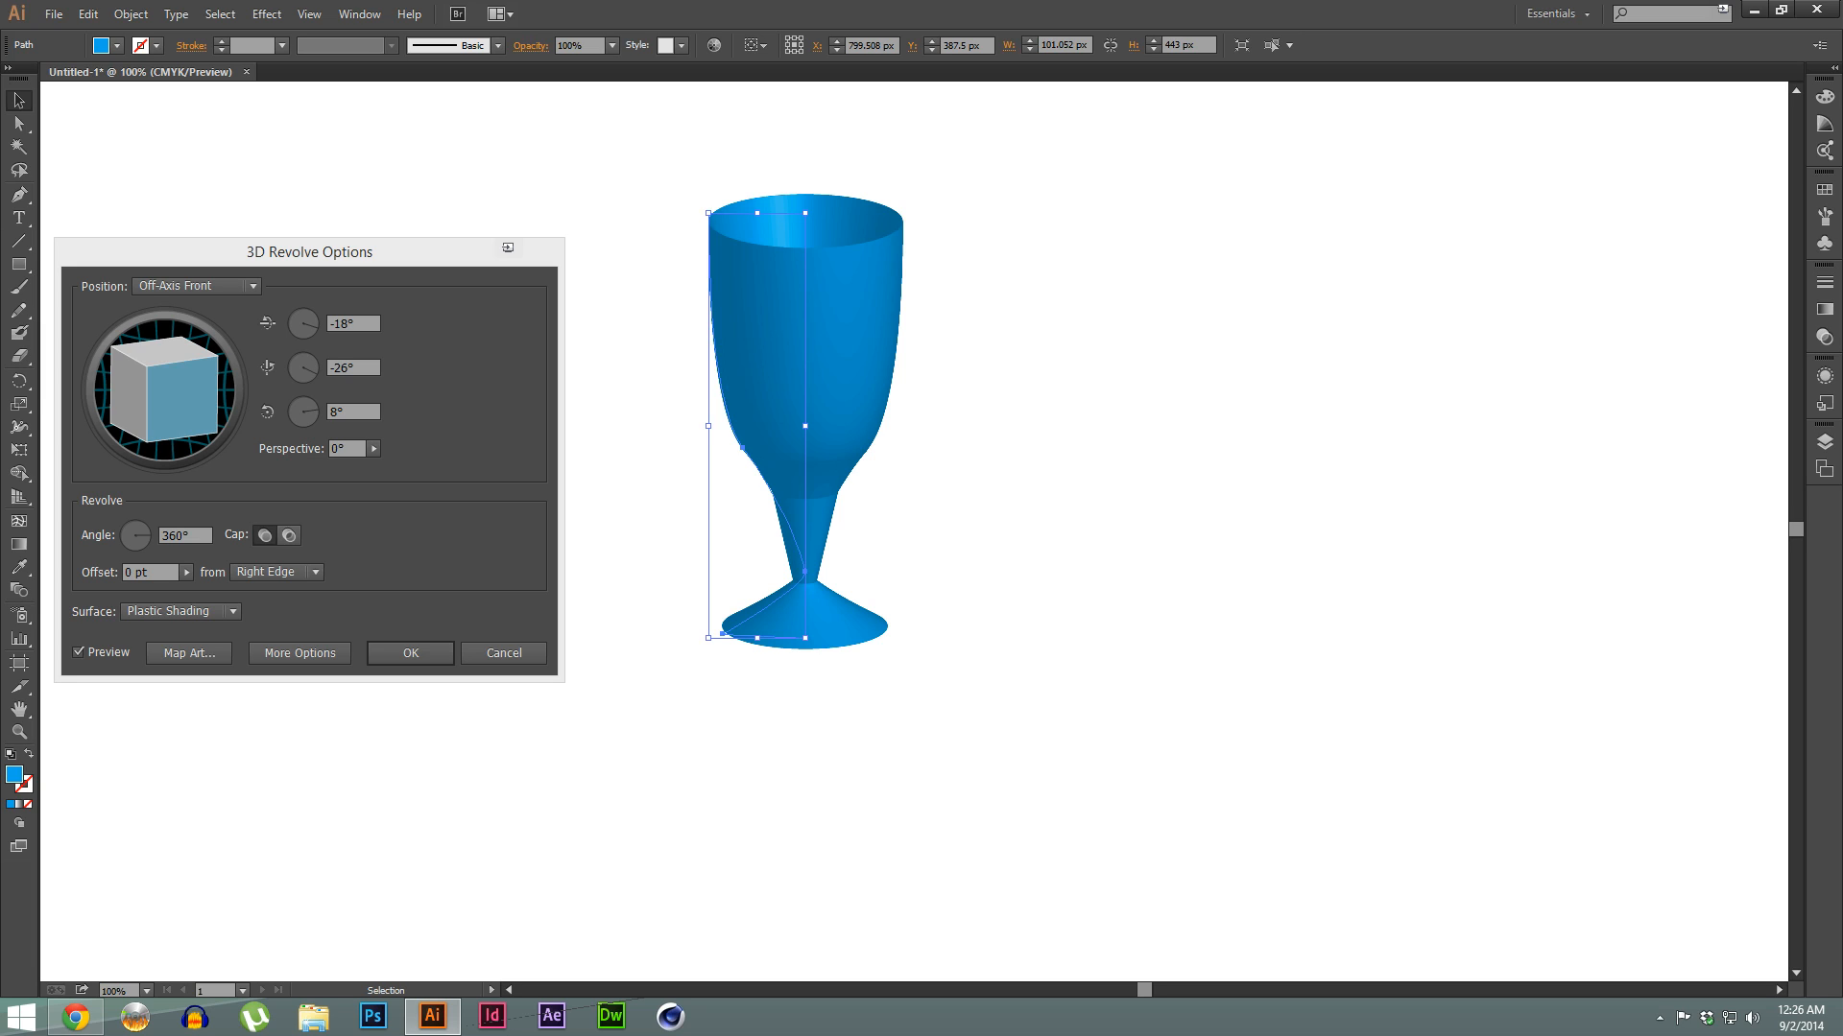
{"action": "left_click_drag", "start_coordinate": [294, 256], "coordinate": [313, 255]}
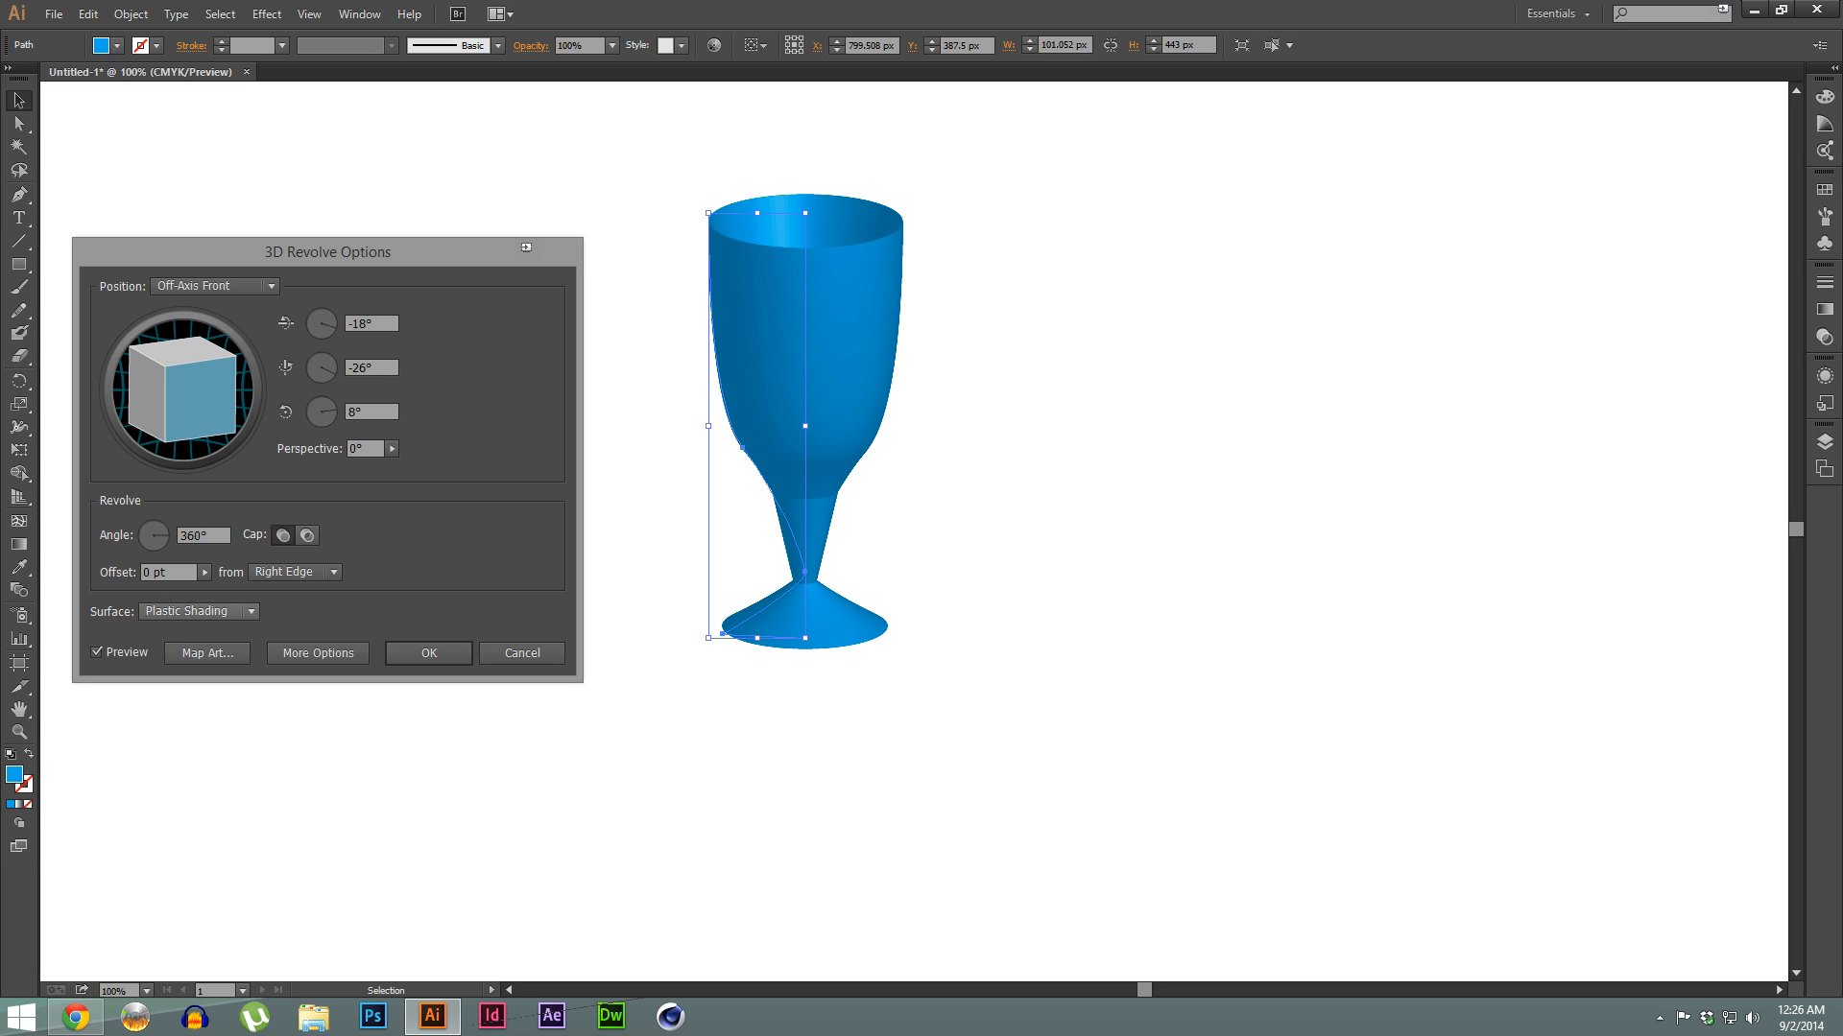
- Try rotating the revolved glass to -135°, -38° and 153°, and switch its cap off and back on
{"action": "mouse_move", "coordinate": [182, 395]}
{"action": "left_mouse_down"}
{"action": "mouse_move", "coordinate": [230, 385]}
{"action": "mouse_move", "coordinate": [183, 390]}
{"action": "mouse_move", "coordinate": [180, 418]}
{"action": "mouse_move", "coordinate": [196, 367]}
{"action": "mouse_move", "coordinate": [187, 407]}
{"action": "left_mouse_up"}
{"action": "left_click", "coordinate": [222, 612]}
{"action": "left_click", "coordinate": [222, 612]}
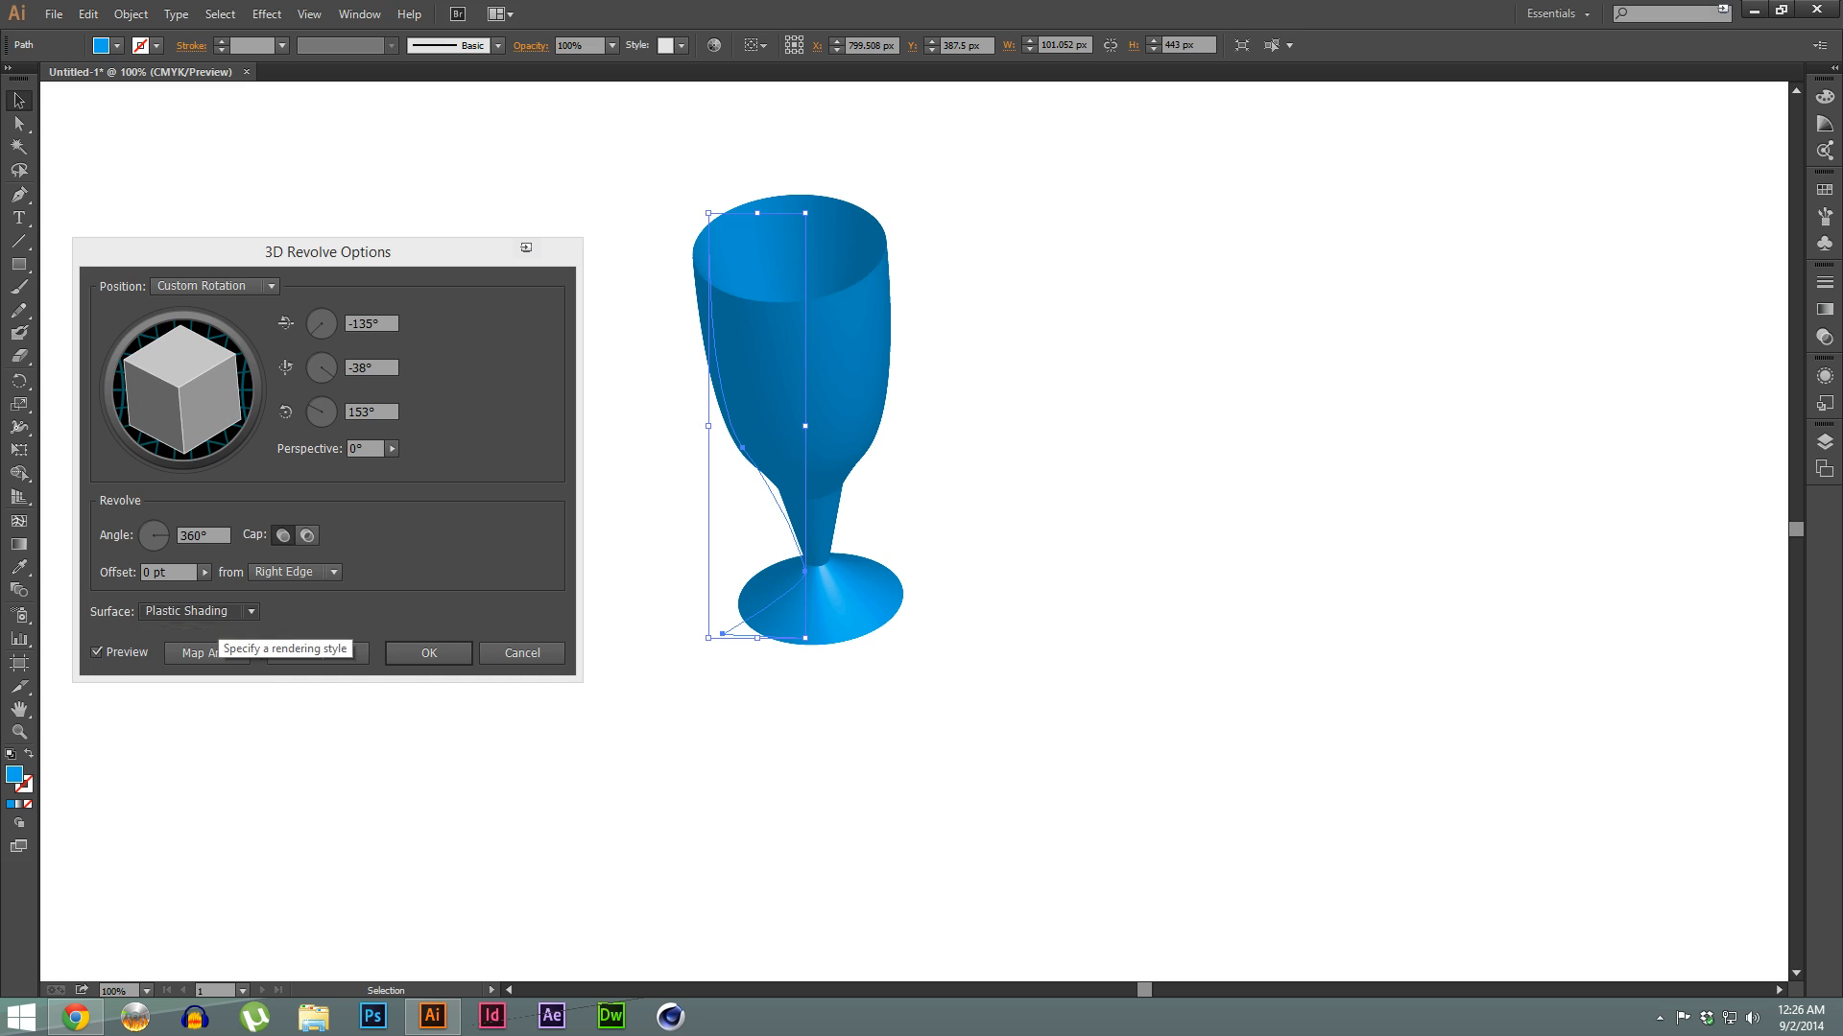
{"action": "left_click", "coordinate": [308, 535]}
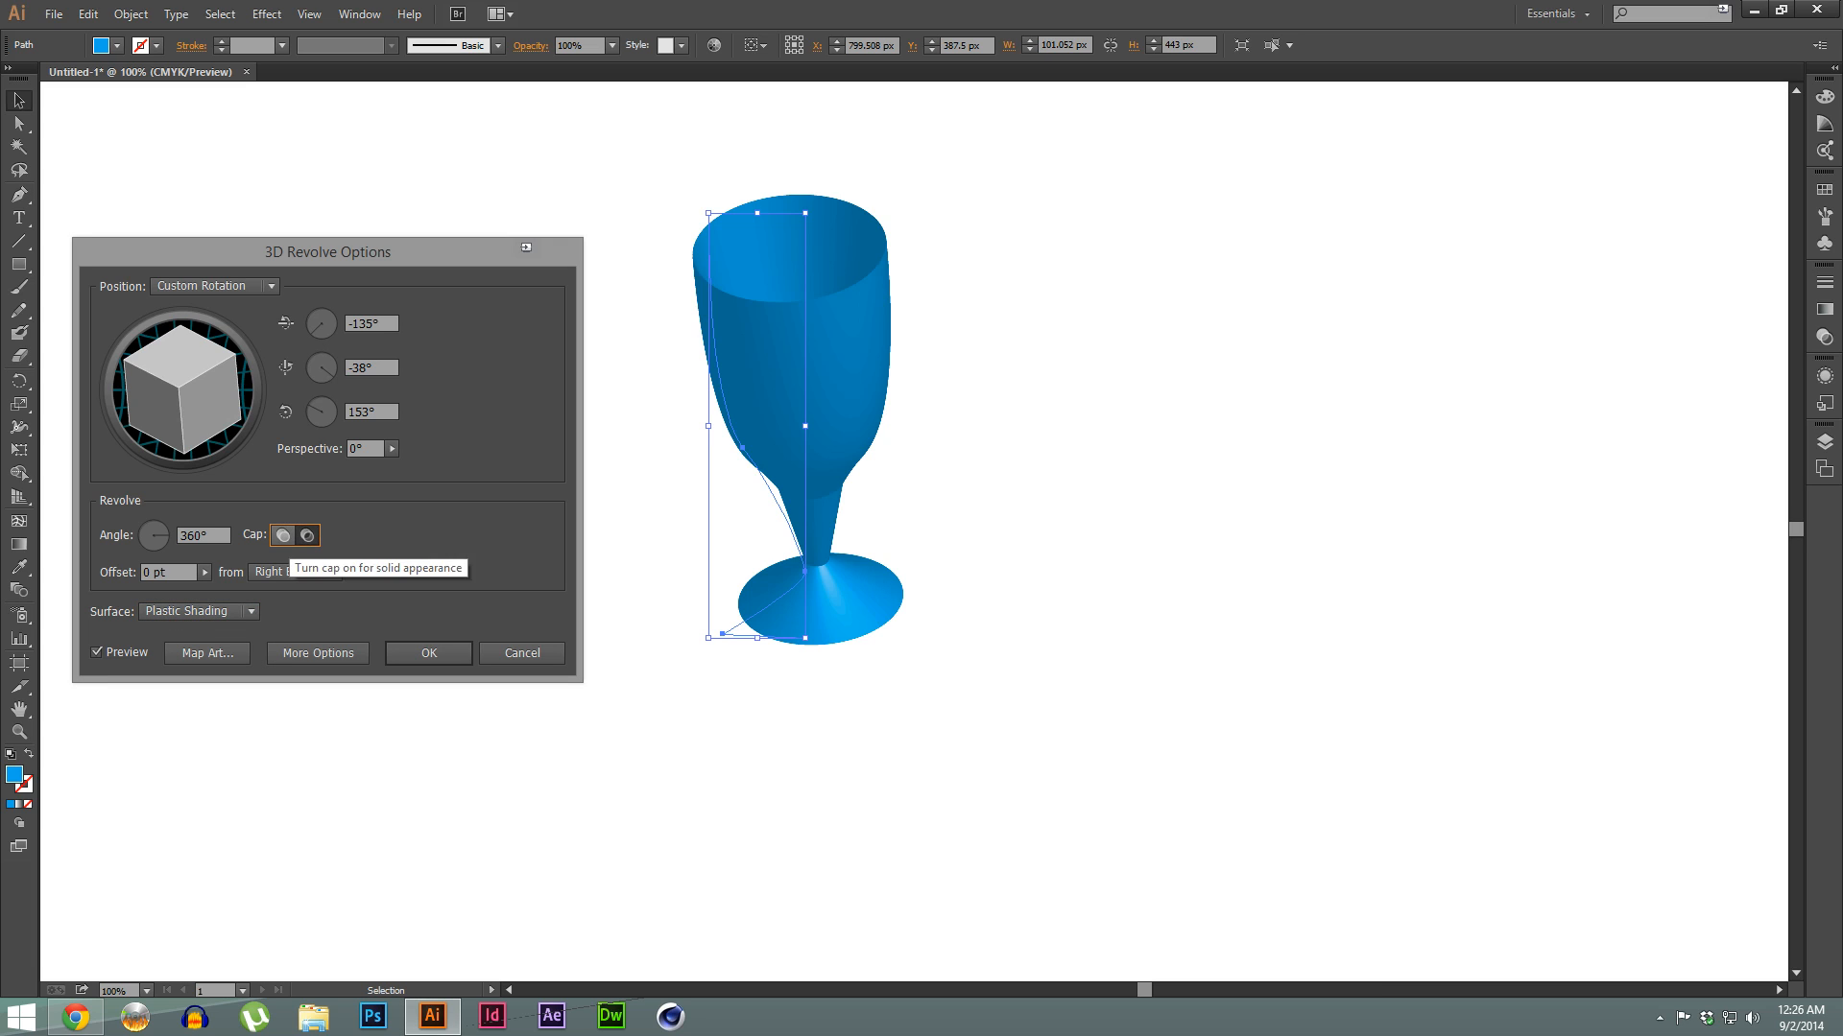
{"action": "left_click", "coordinate": [284, 536]}
- Rotate the revolved glass to a custom position of -161°, 12° and -175°, keeping Plastic Shading as the surface
{"action": "left_click_drag", "start_coordinate": [178, 396], "coordinate": [197, 373]}
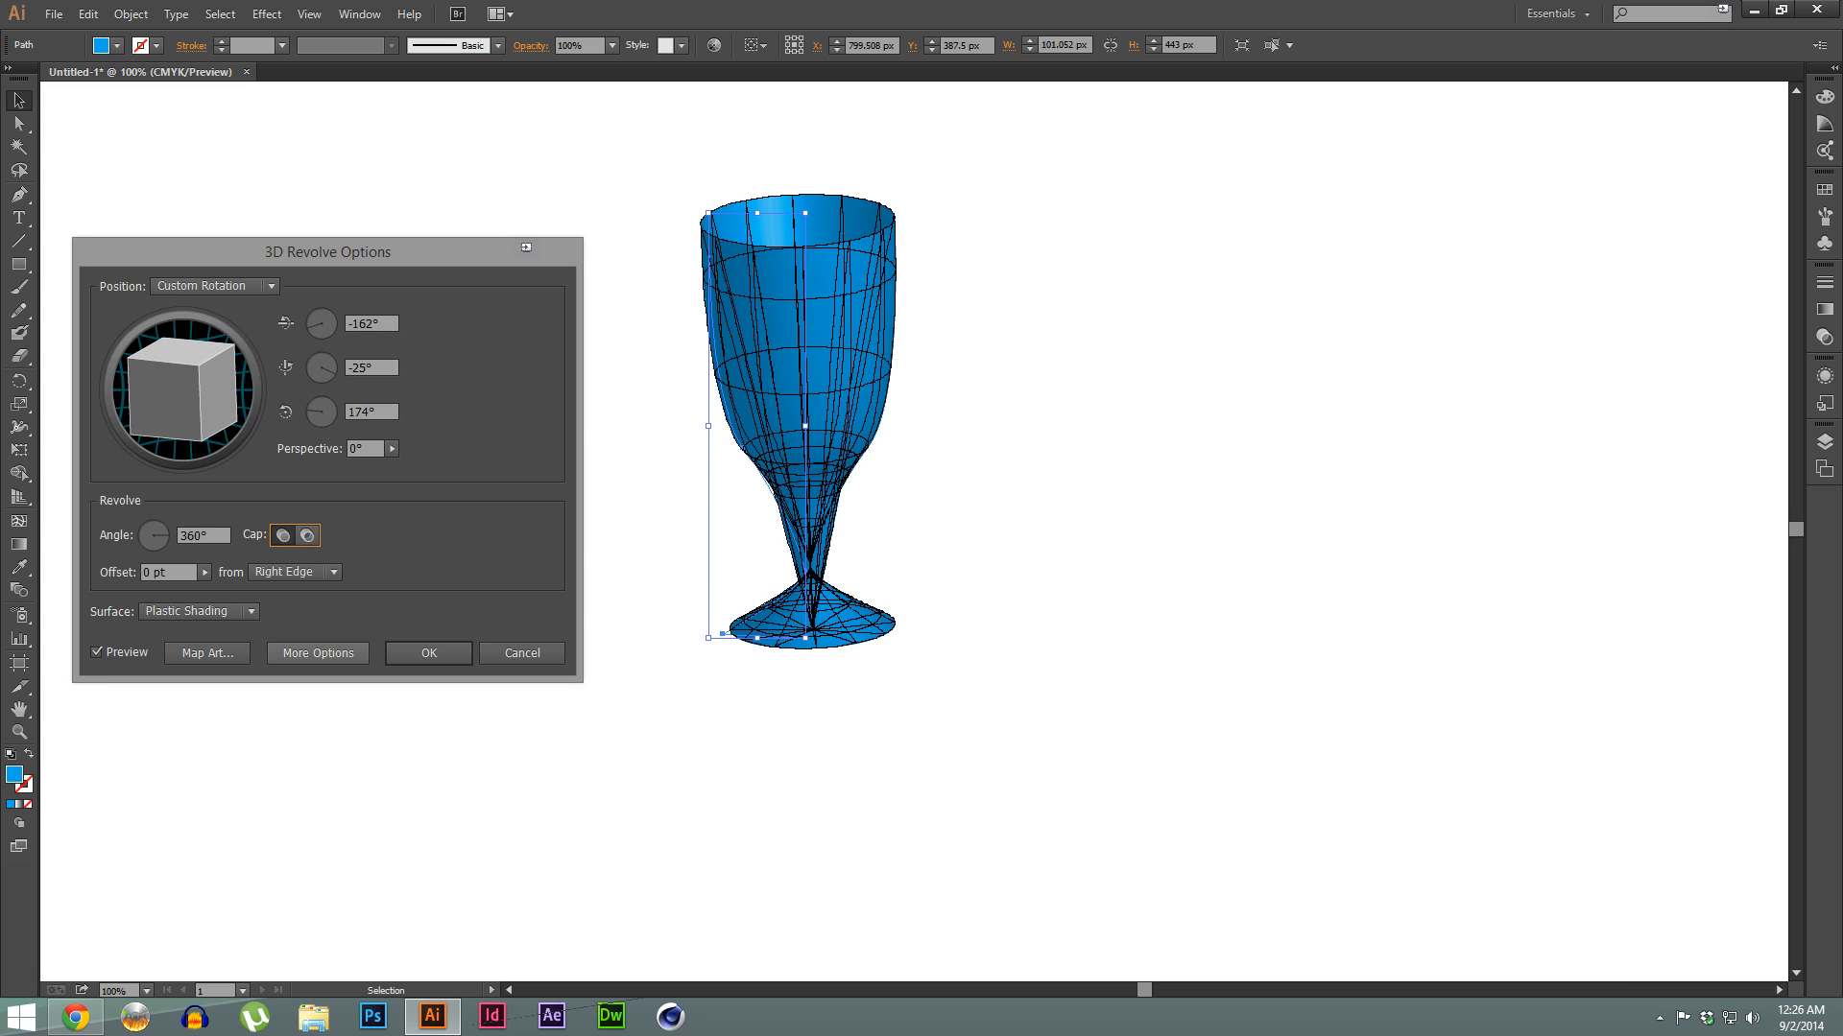
{"action": "left_click", "coordinate": [213, 611]}
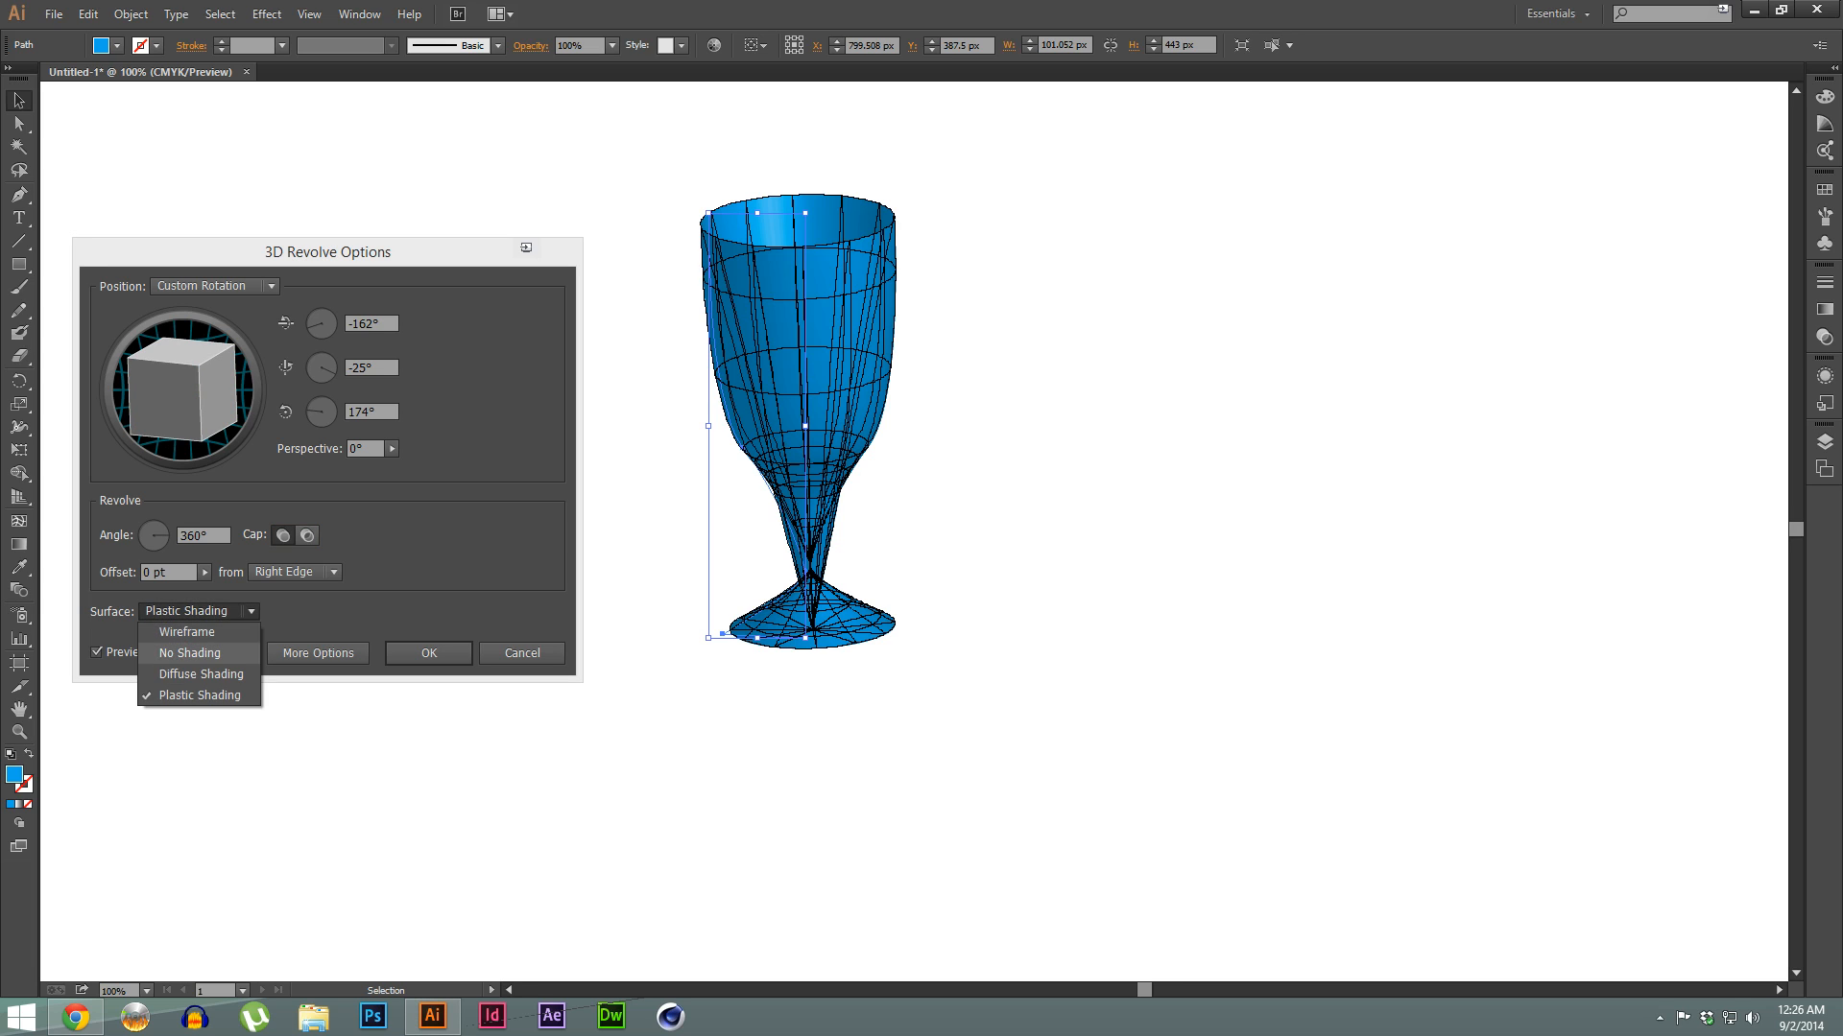
{"action": "left_click", "coordinate": [173, 396]}
{"action": "left_click_drag", "start_coordinate": [172, 396], "coordinate": [202, 394]}
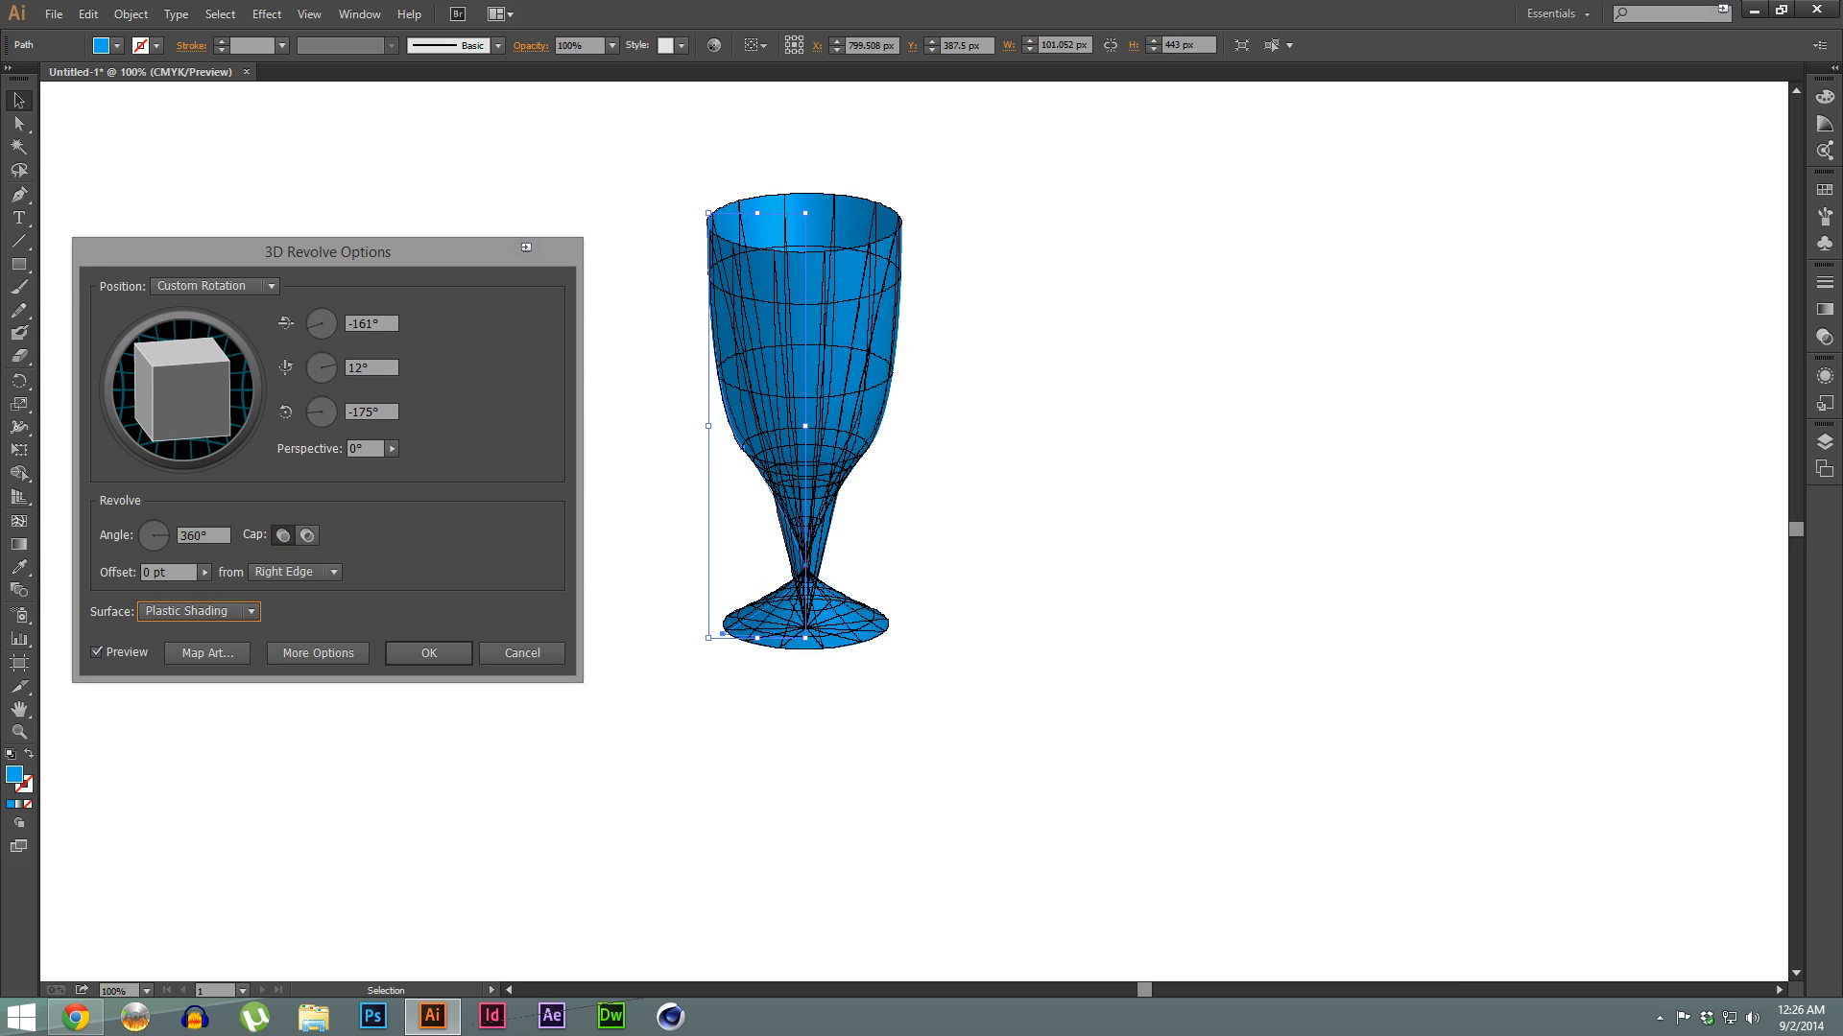
- Set the revolve angle to 355°, turn the preview off and apply the 3D Revolve
{"action": "left_click", "coordinate": [150, 525]}
{"action": "mouse_move", "coordinate": [151, 525]}
{"action": "left_mouse_down"}
{"action": "mouse_move", "coordinate": [168, 535]}
{"action": "mouse_move", "coordinate": [148, 524]}
{"action": "mouse_move", "coordinate": [151, 548]}
{"action": "left_mouse_up"}
{"action": "left_click_drag", "start_coordinate": [163, 546], "coordinate": [169, 537]}
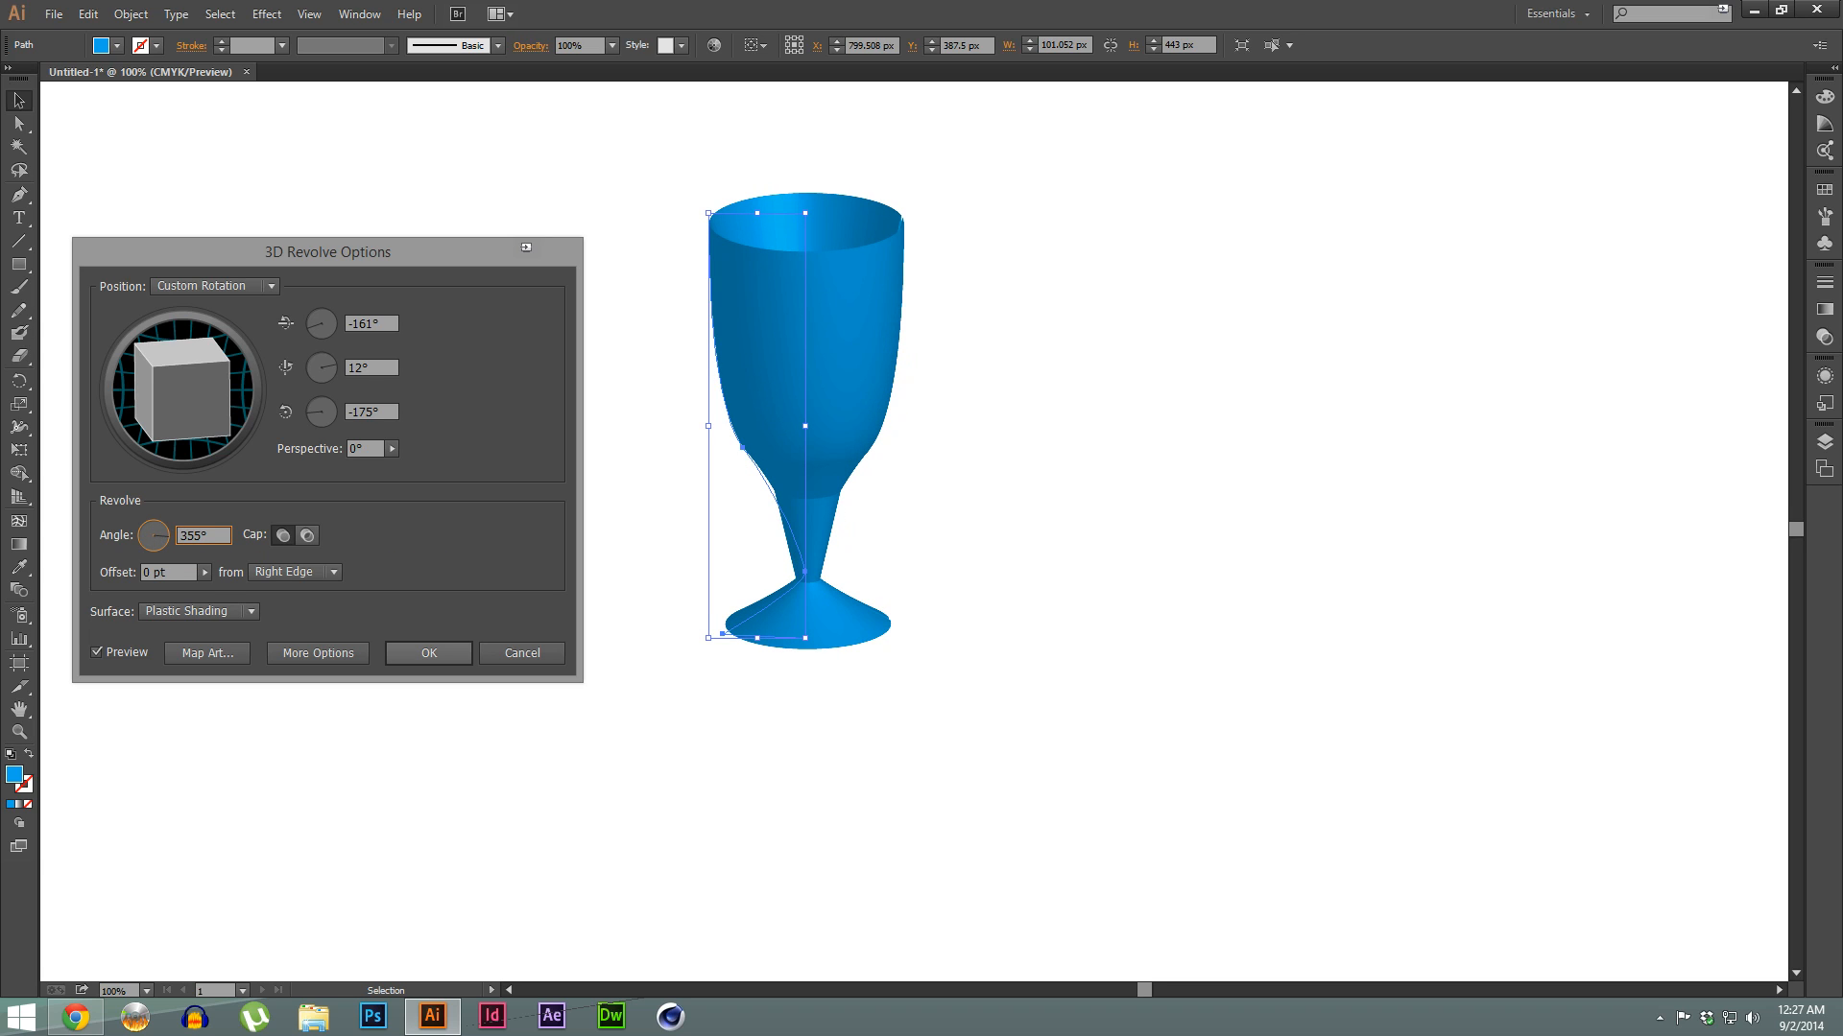
{"action": "left_click", "coordinate": [97, 652]}
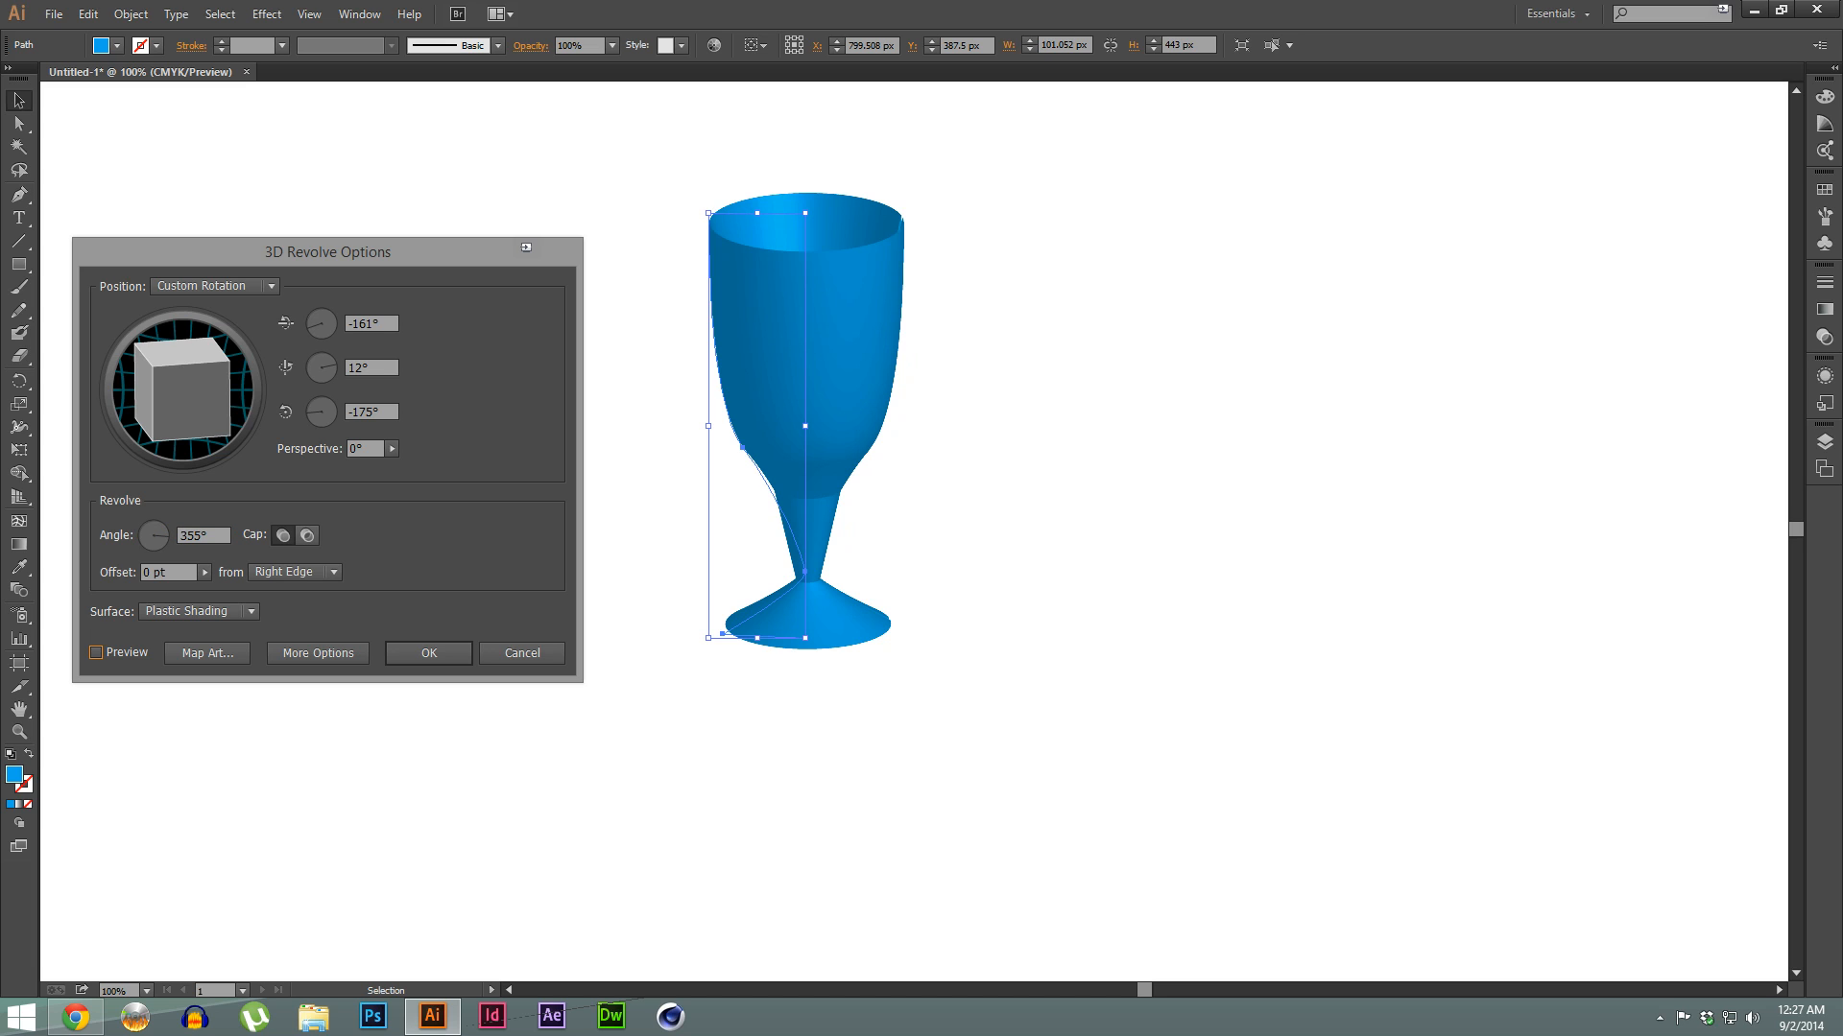
{"action": "left_click", "coordinate": [429, 654]}
- Change the fill colour of the revolved glass to a dark green with the Color Picker
{"action": "scroll", "coordinate": [858, 435], "scroll_direction": "up", "scroll_amount": 3}
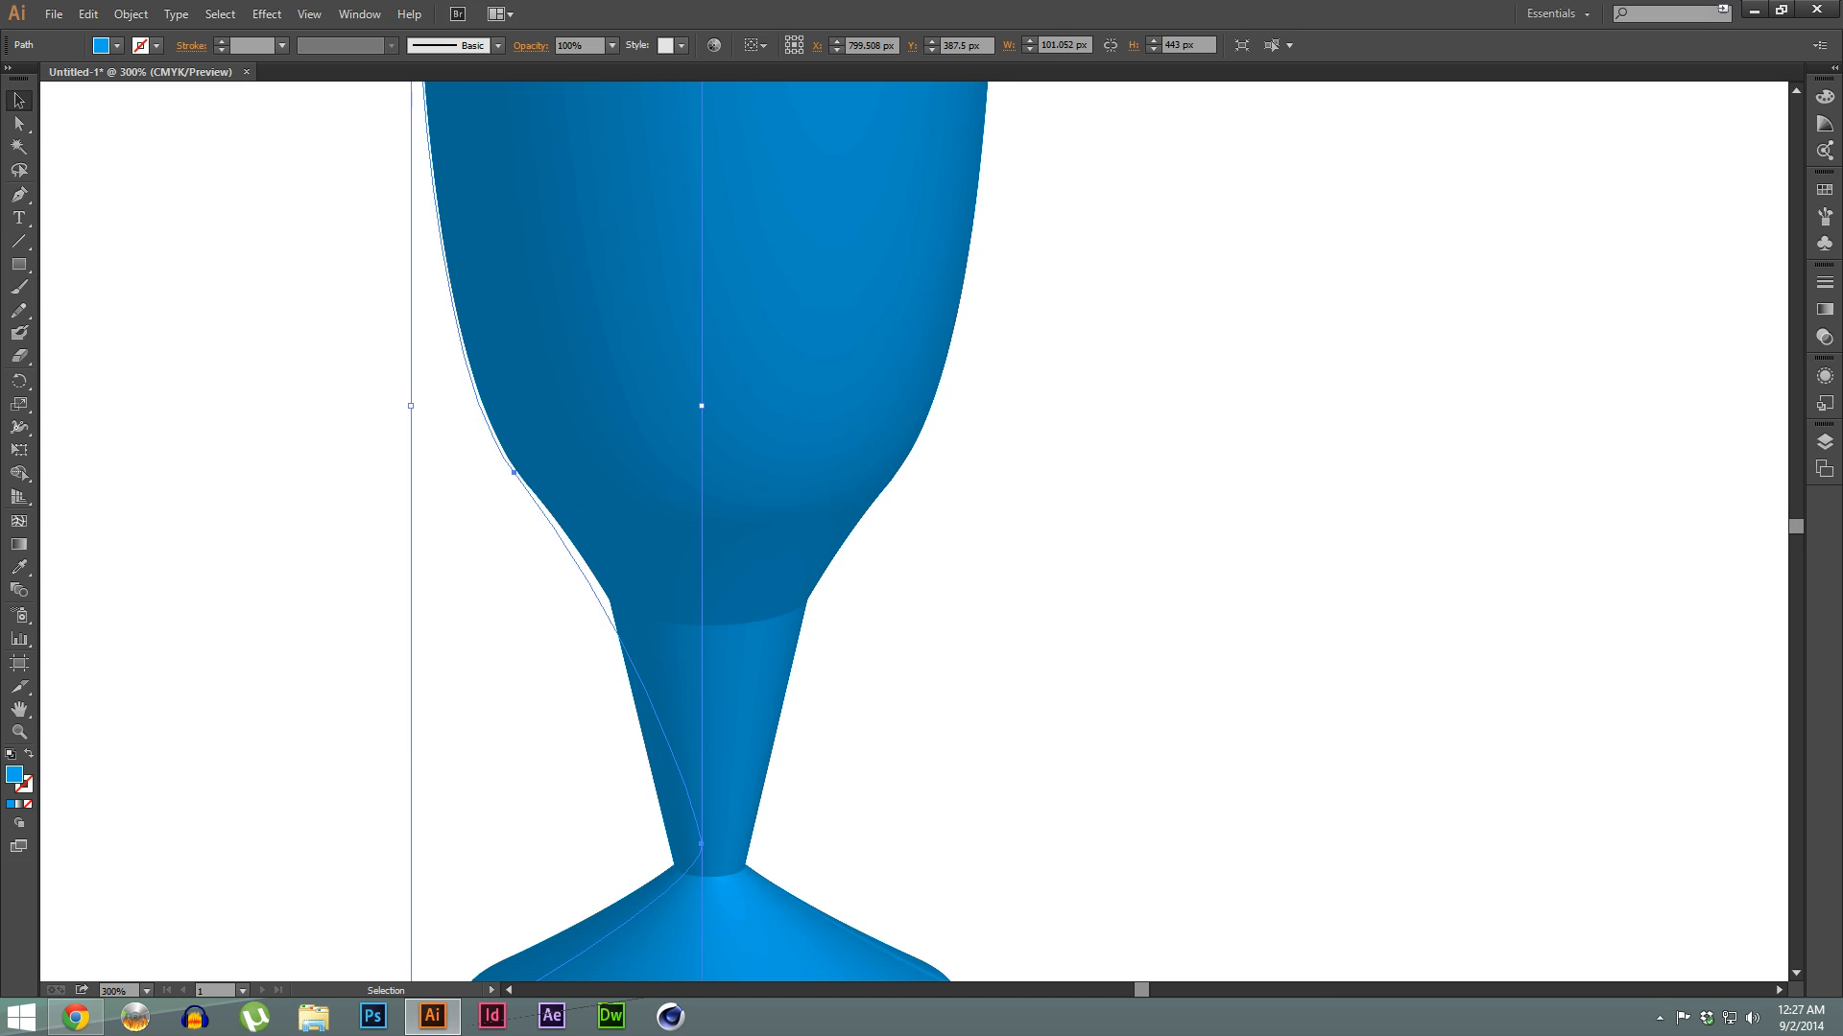
{"action": "scroll", "coordinate": [873, 374], "scroll_direction": "down", "scroll_amount": 1}
{"action": "scroll", "coordinate": [871, 379], "scroll_direction": "down", "scroll_amount": 1}
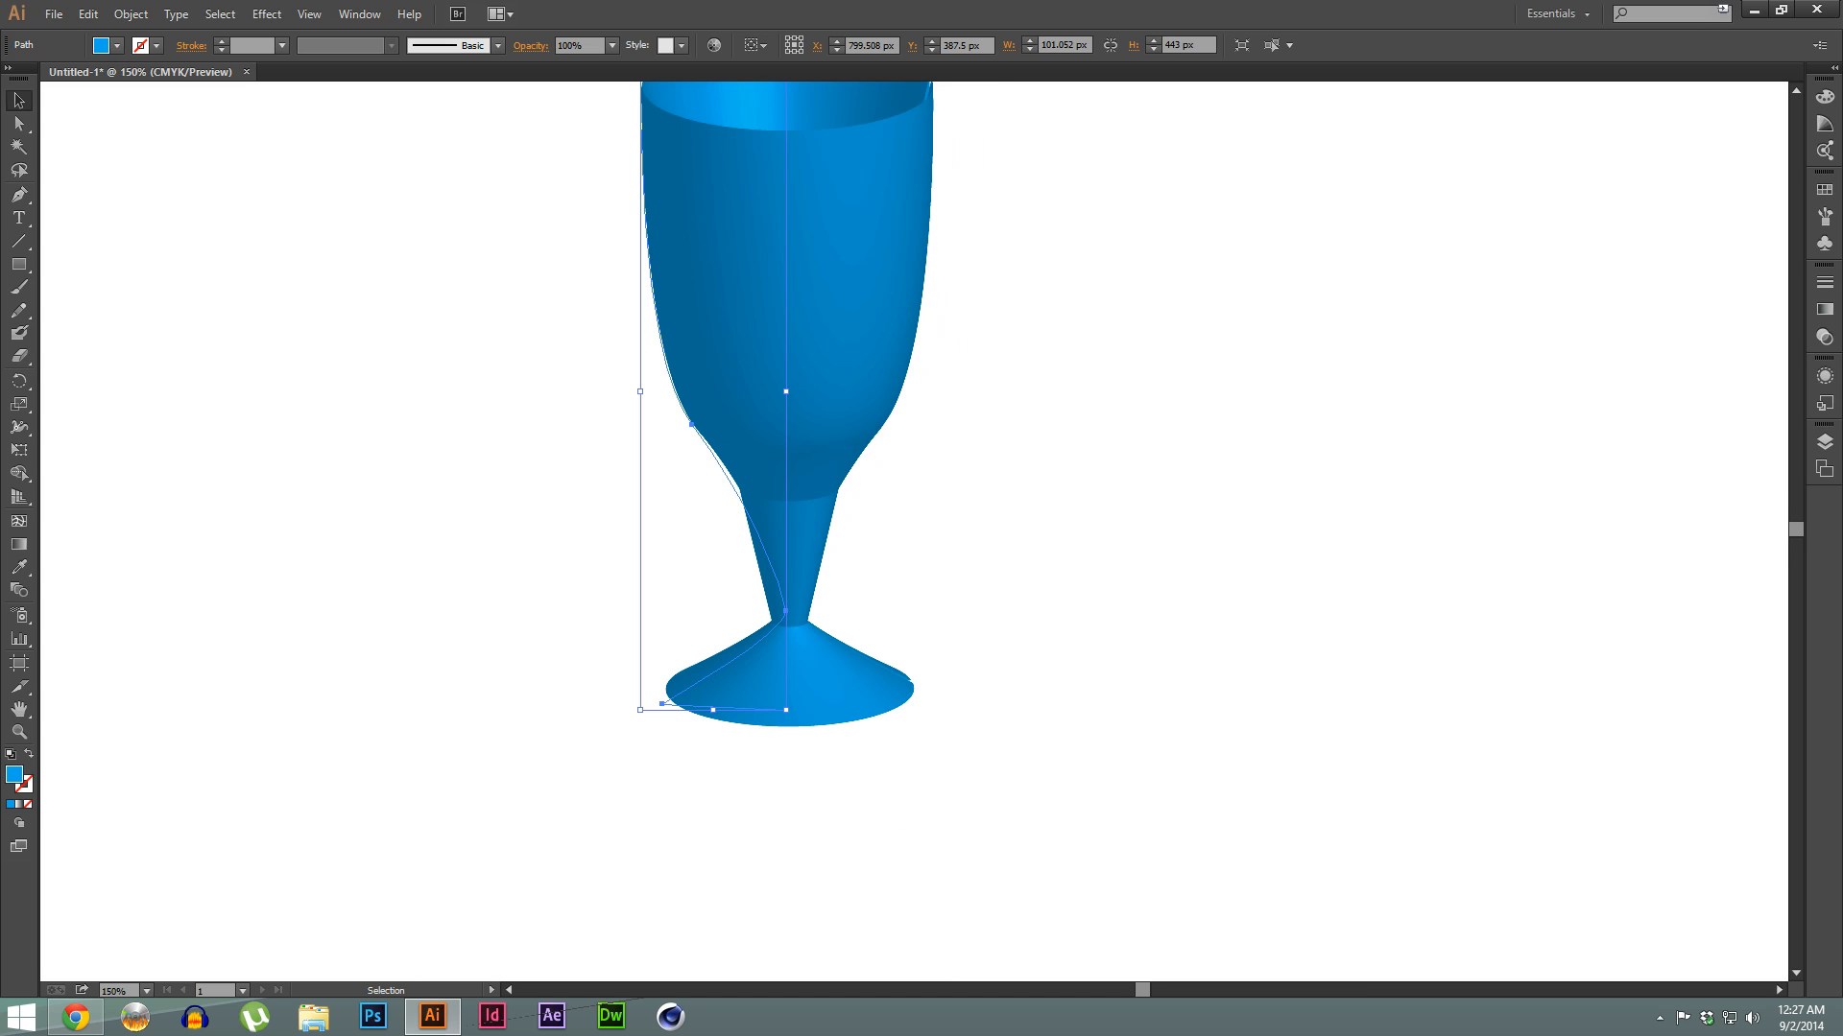
{"action": "double_click", "coordinate": [14, 775]}
{"action": "left_click", "coordinate": [870, 463]}
{"action": "left_click", "coordinate": [970, 492]}
{"action": "left_click", "coordinate": [1152, 325]}
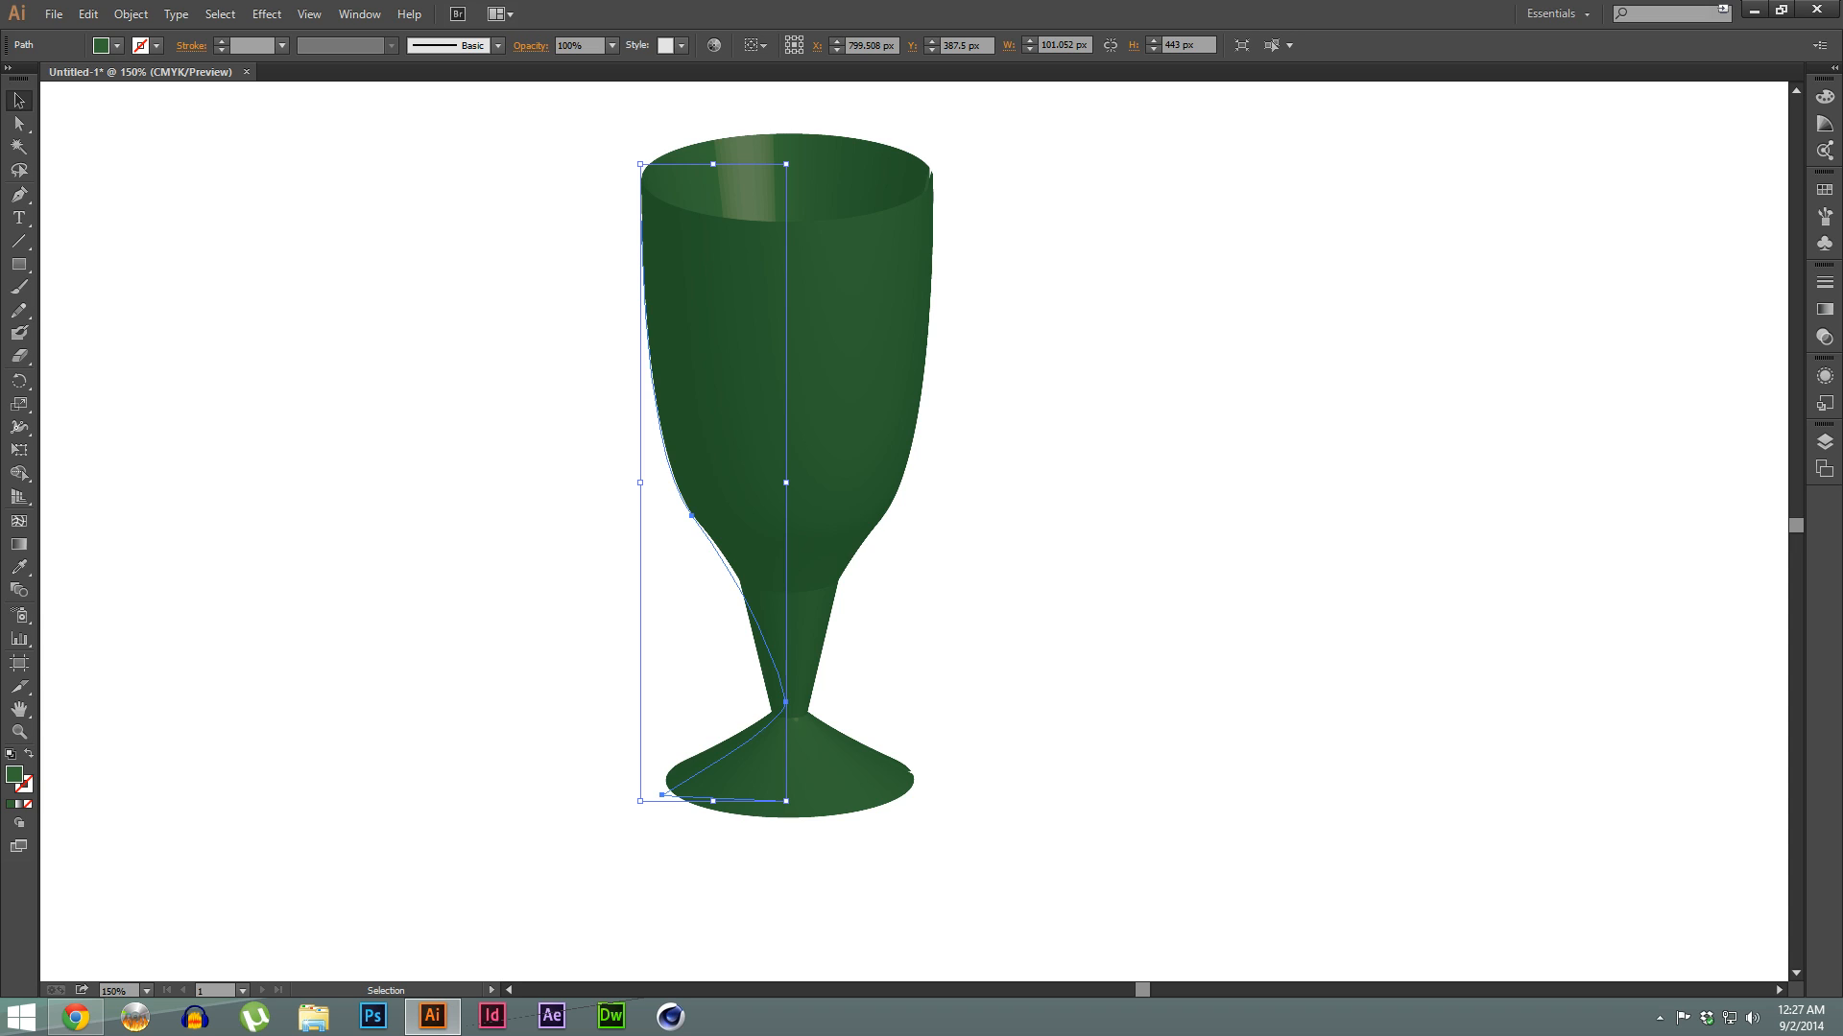
- Move the green glass around the artboard, leaving it at about X 794 px, Y 434 px
{"action": "left_click_drag", "start_coordinate": [830, 309], "coordinate": [973, 315]}
{"action": "left_click_drag", "start_coordinate": [976, 248], "coordinate": [899, 294]}
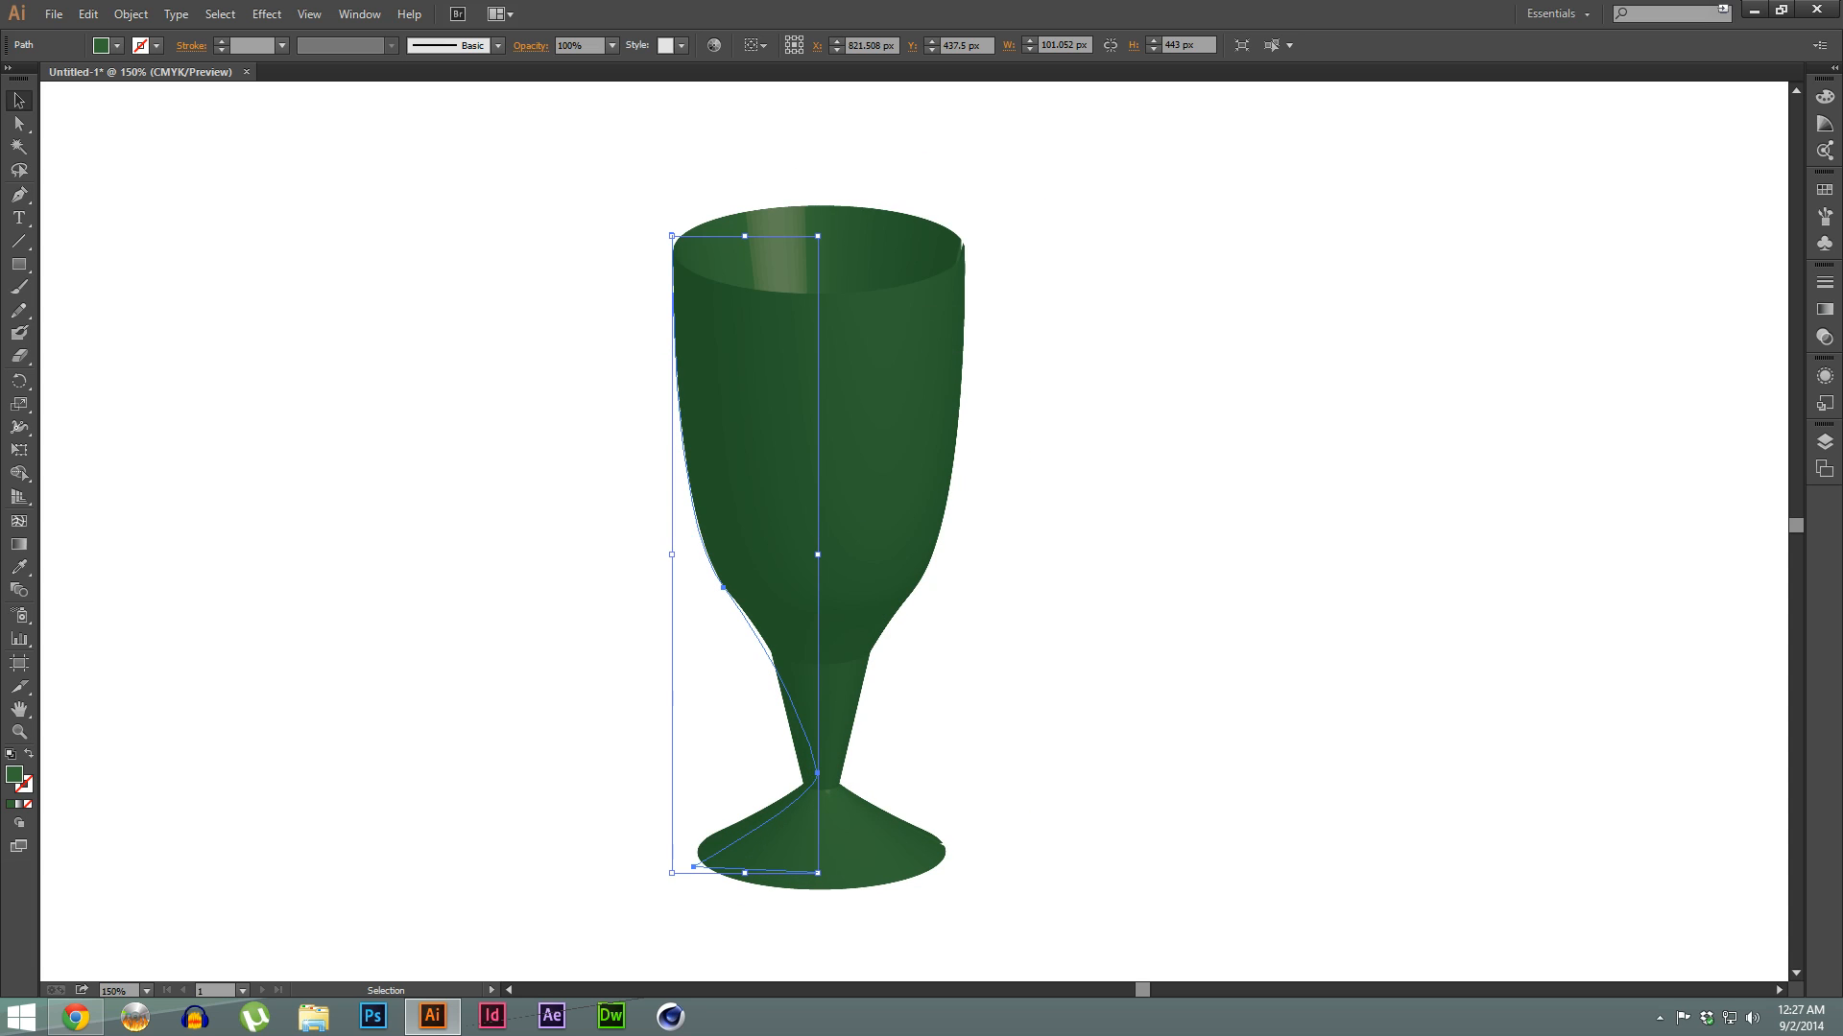
{"action": "left_click_drag", "start_coordinate": [942, 365], "coordinate": [902, 360]}
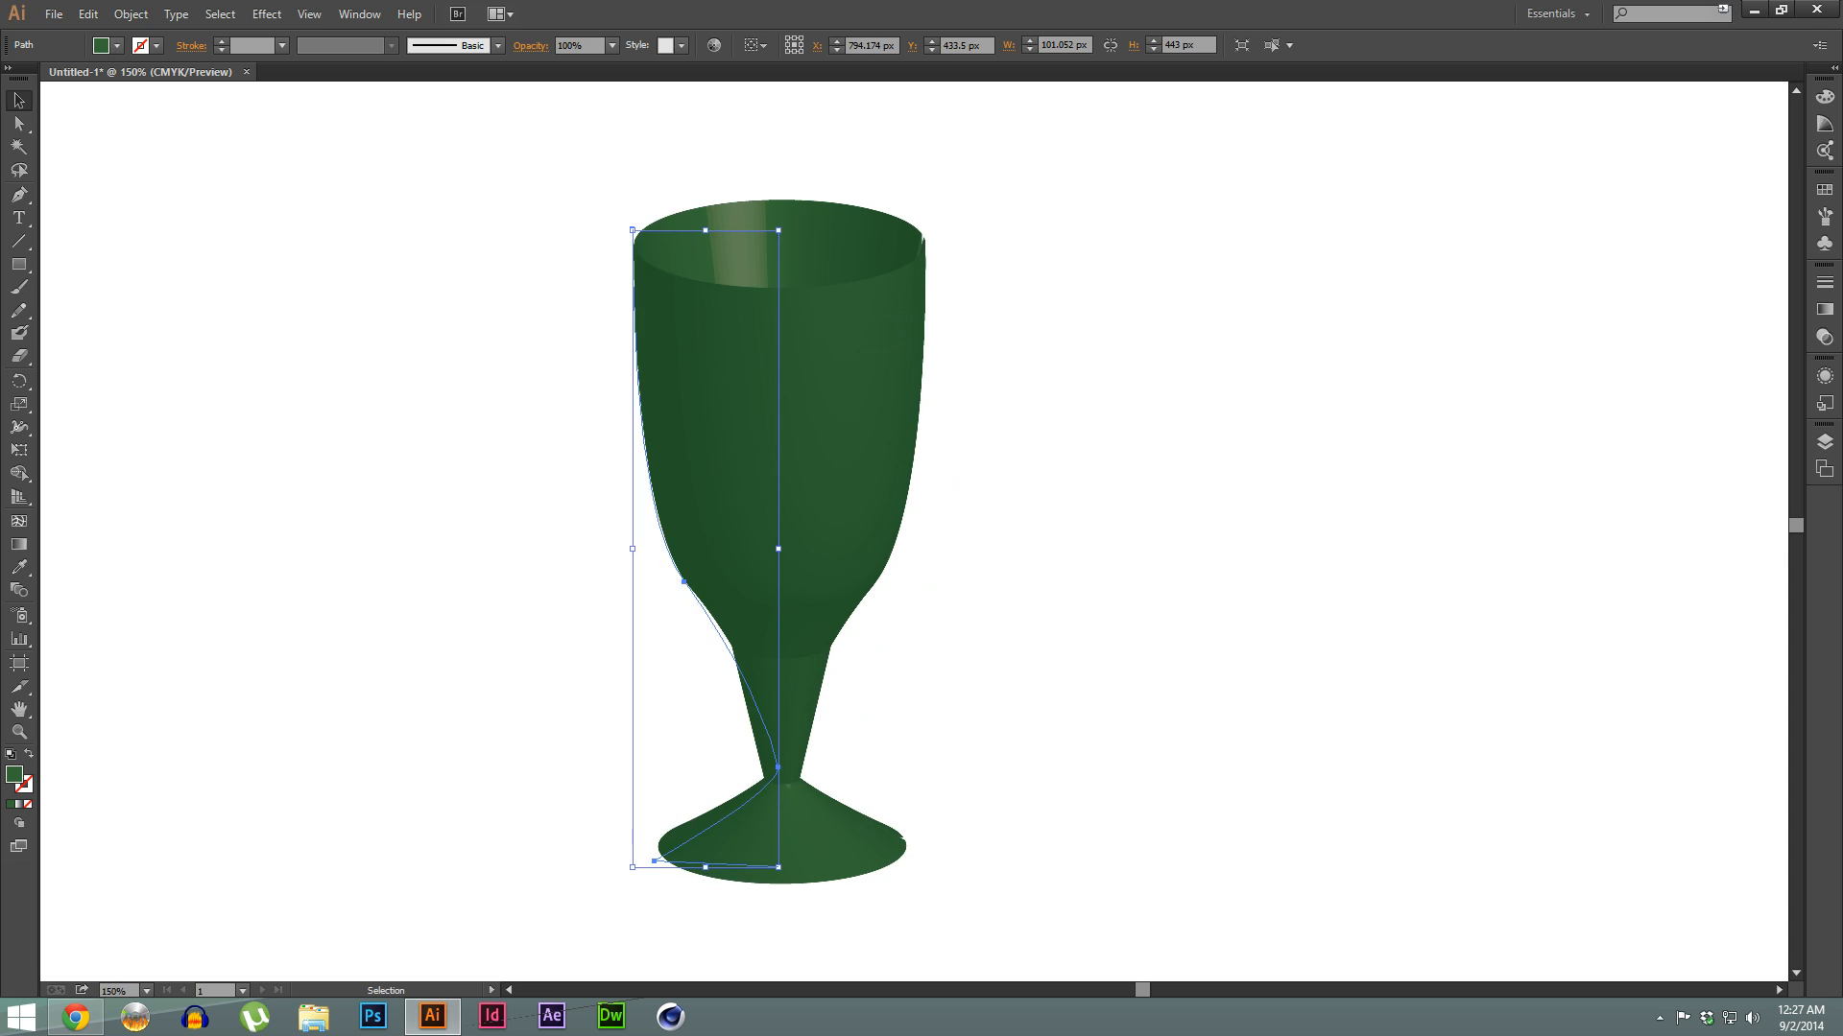
- Quit the program without saving the changes to Untitled-1
{"action": "left_click", "coordinate": [1816, 10]}
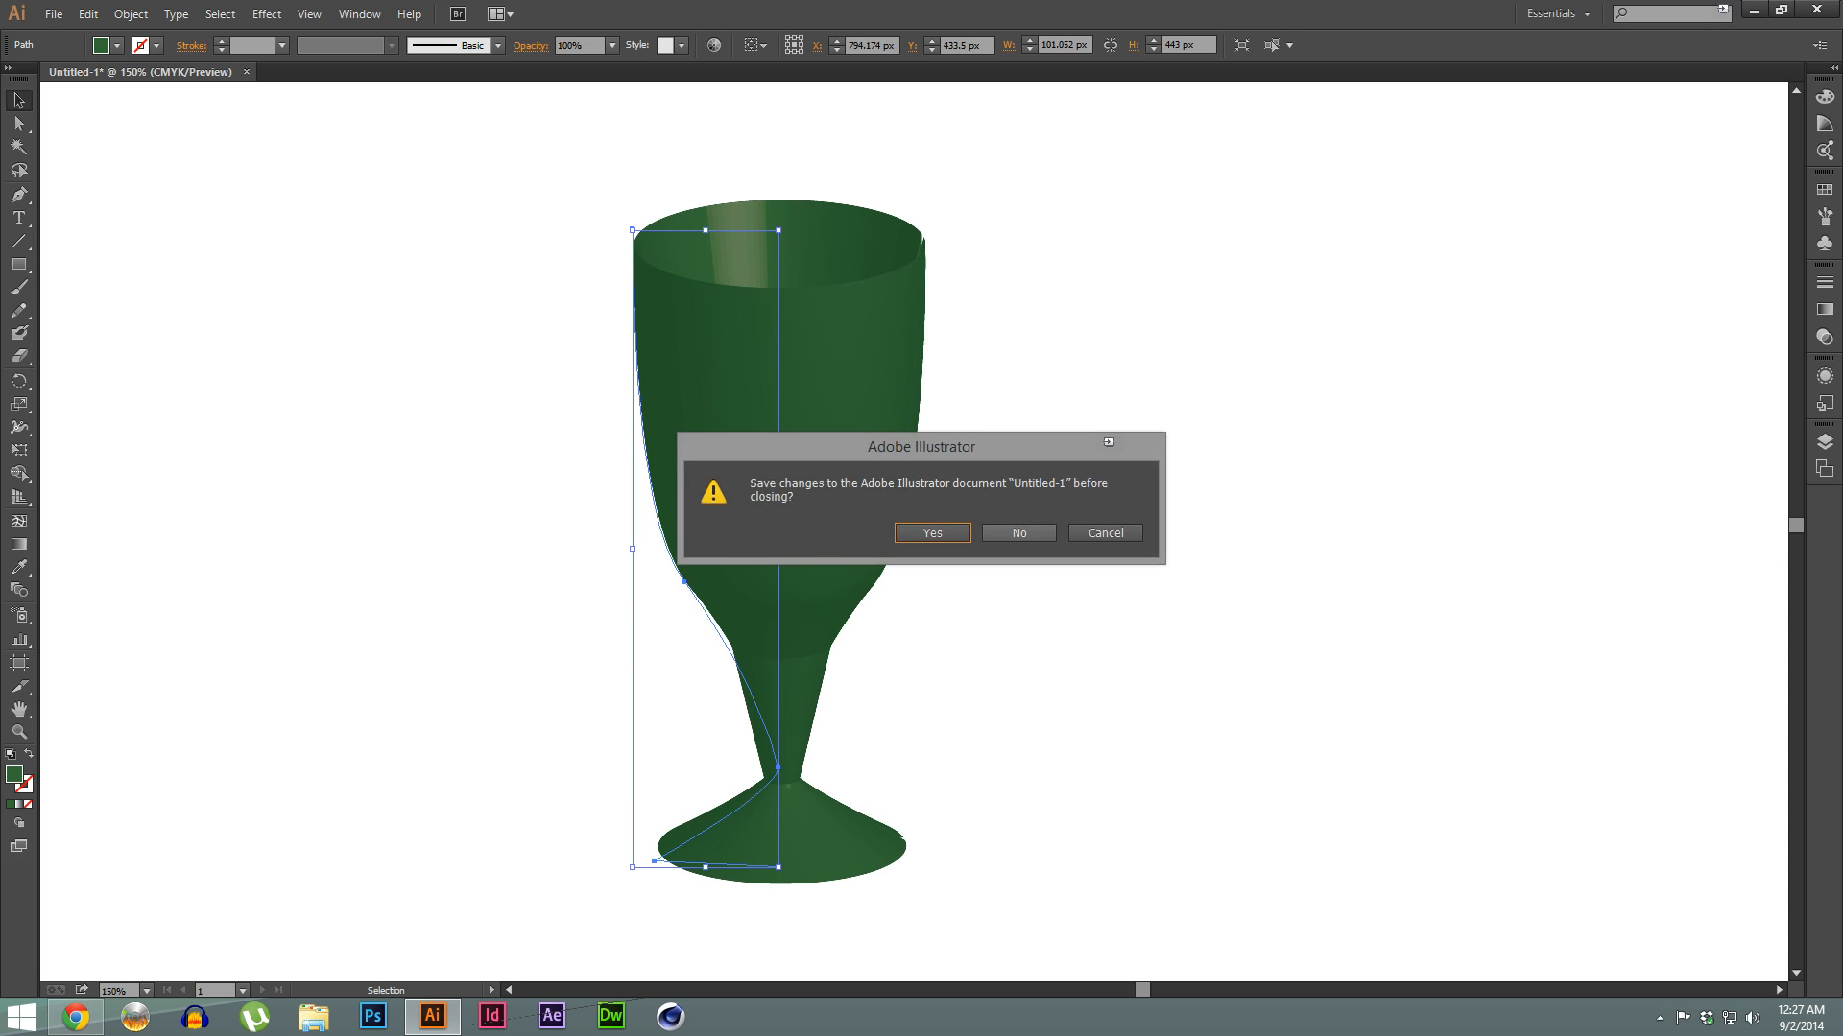
{"action": "left_click", "coordinate": [1019, 533]}
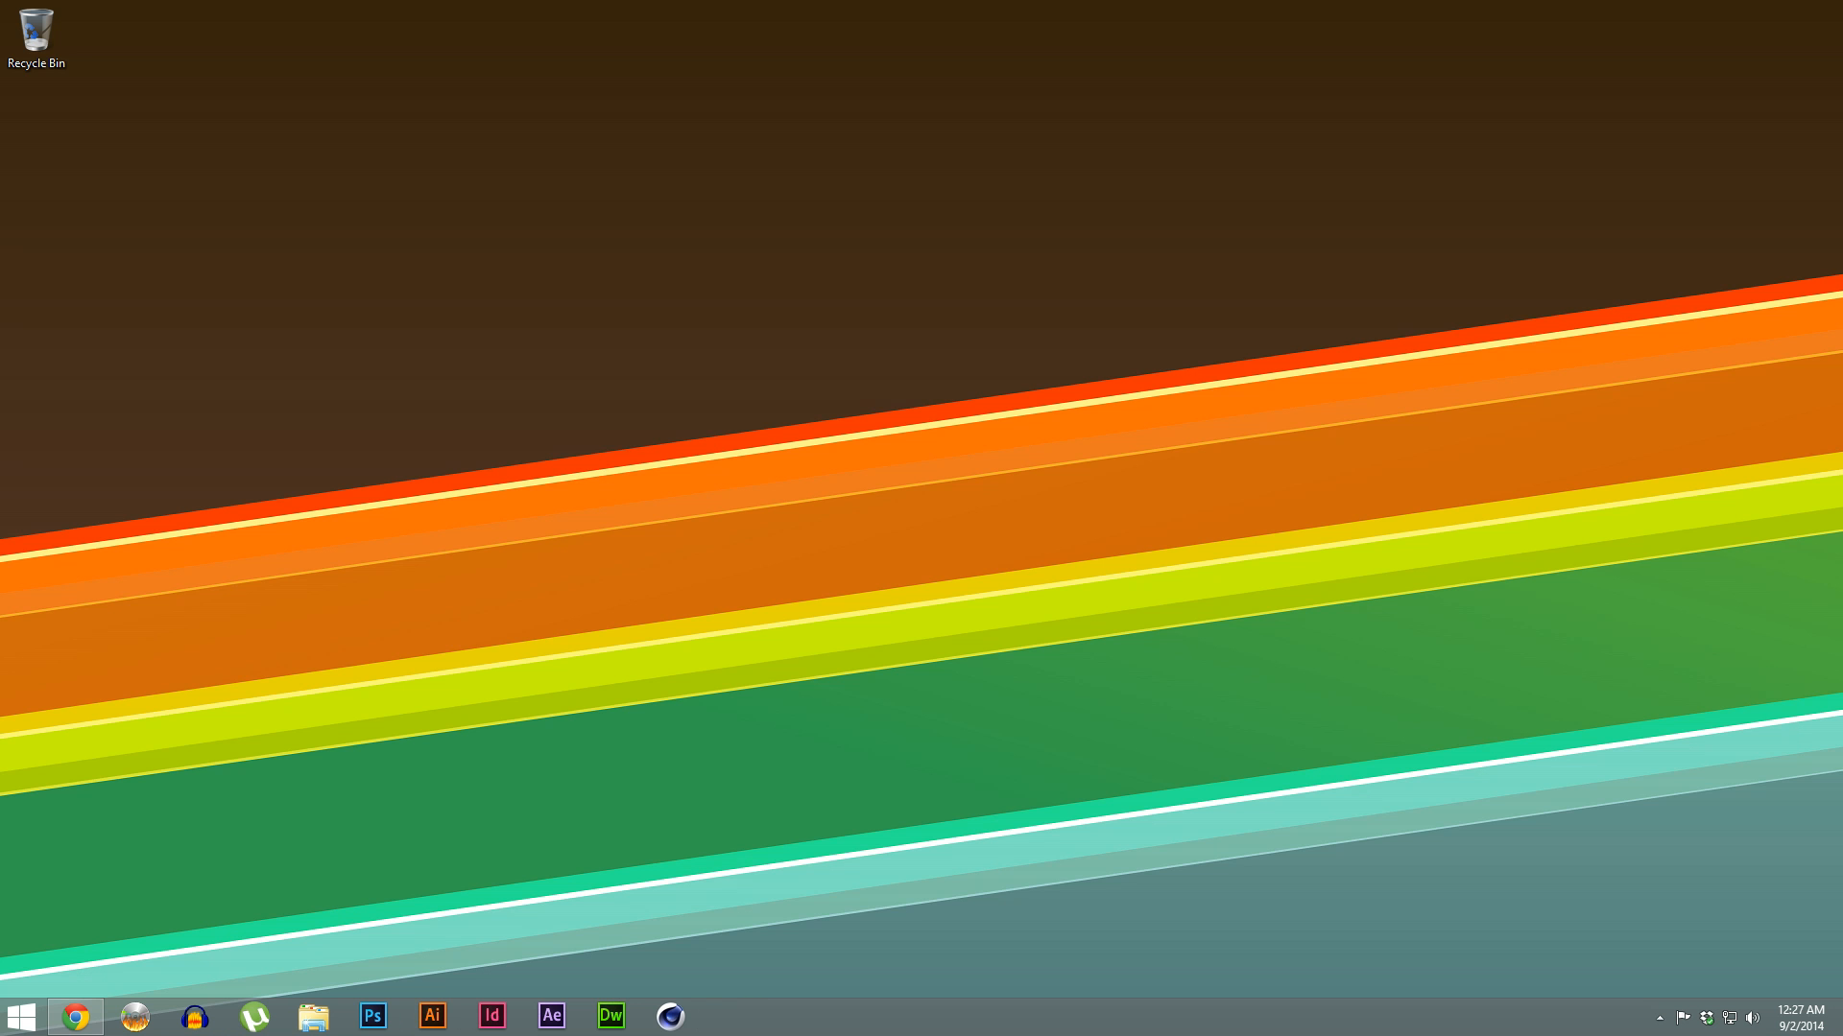